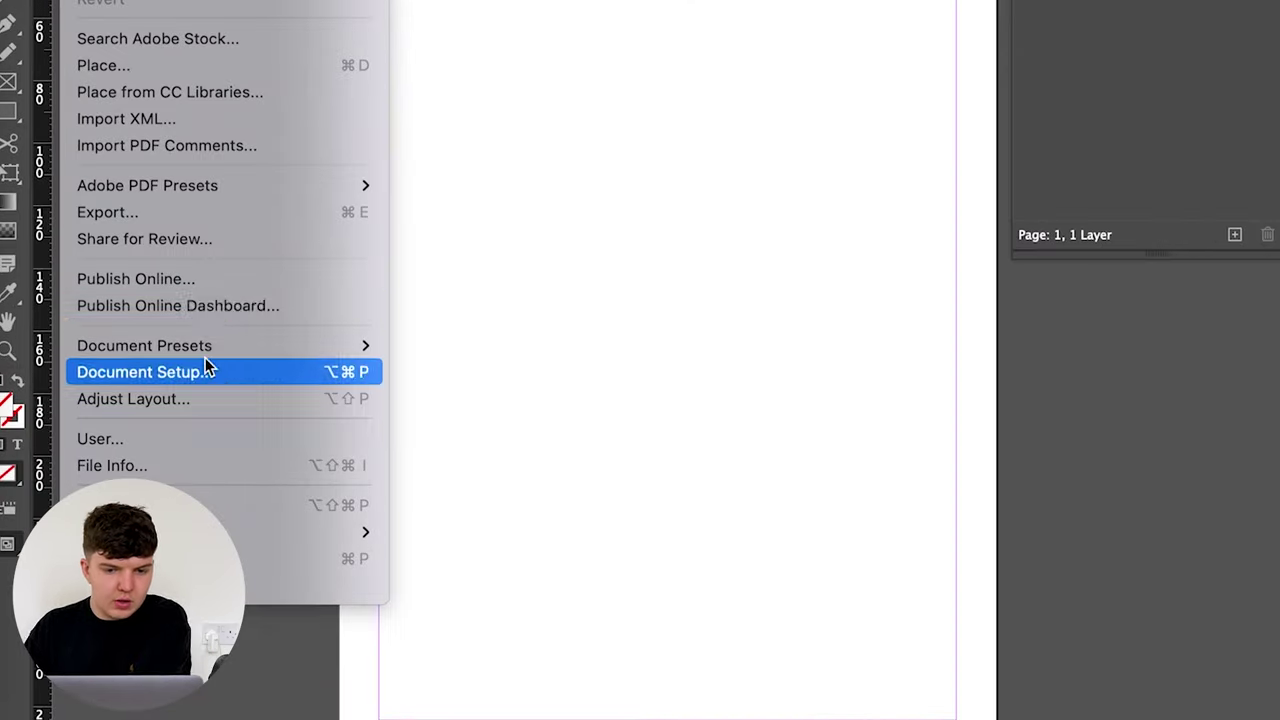
Step: In Document Setup, lower the linked margins of the A4 page to 6 mm on all sides
left_click(205, 368)
left_click(599, 389)
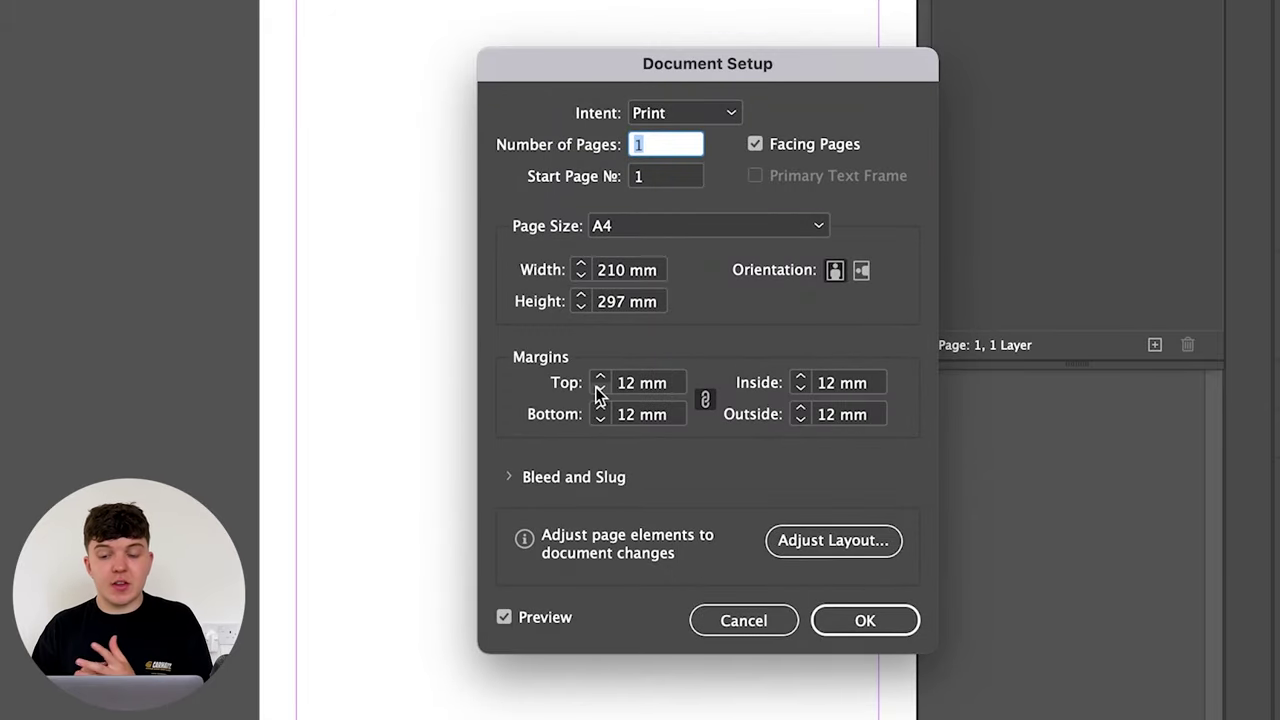
left_click(599, 390)
left_click(599, 390)
left_click(599, 390)
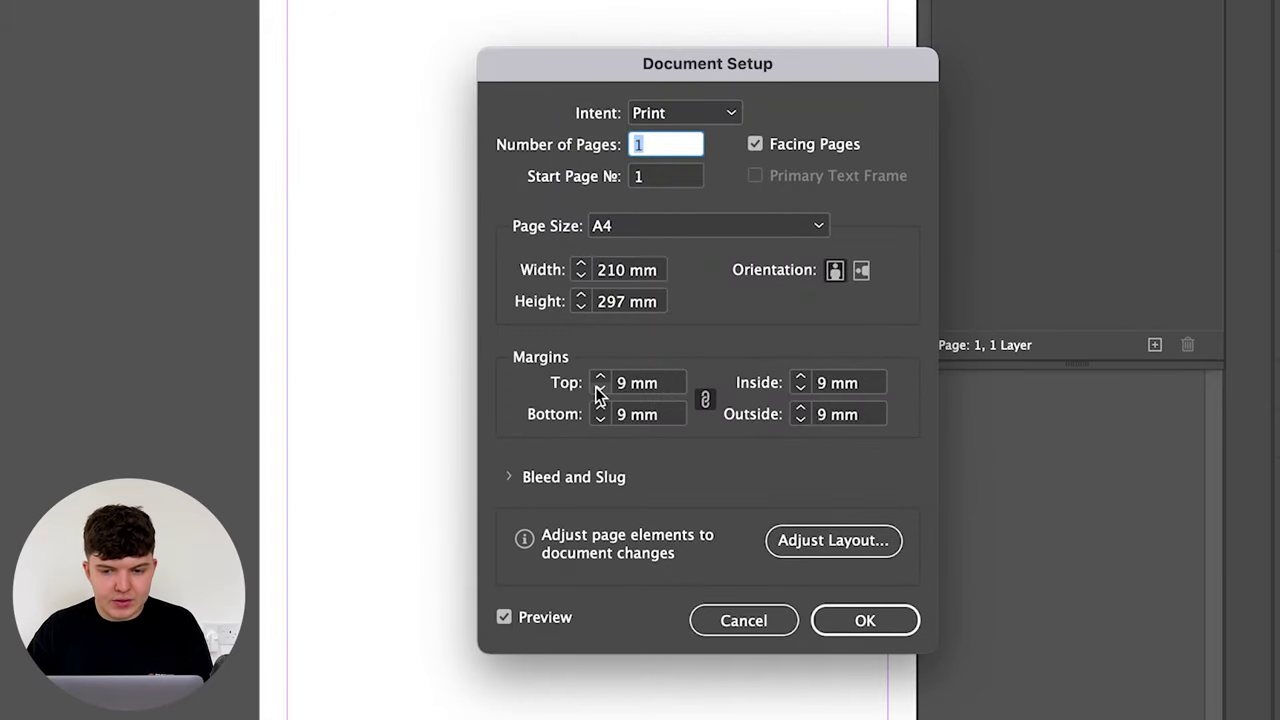
left_click(599, 390)
left_click(599, 390)
left_click(599, 390)
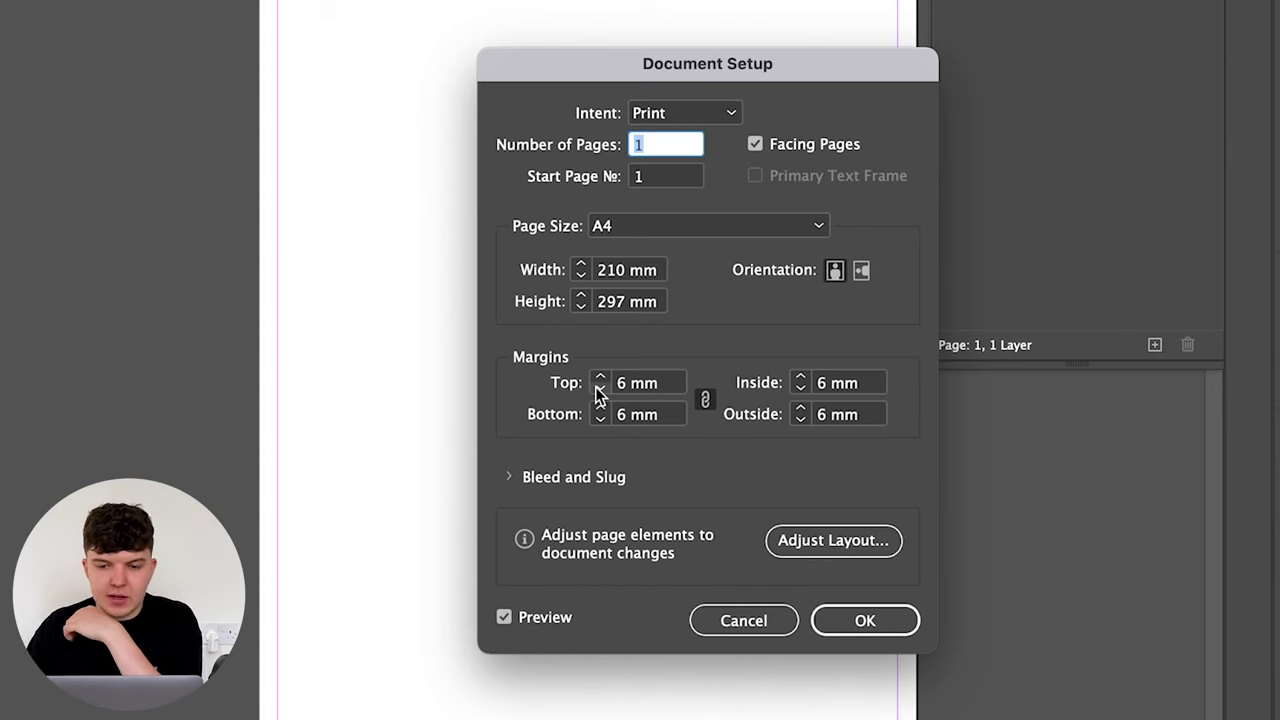
left_click(868, 625)
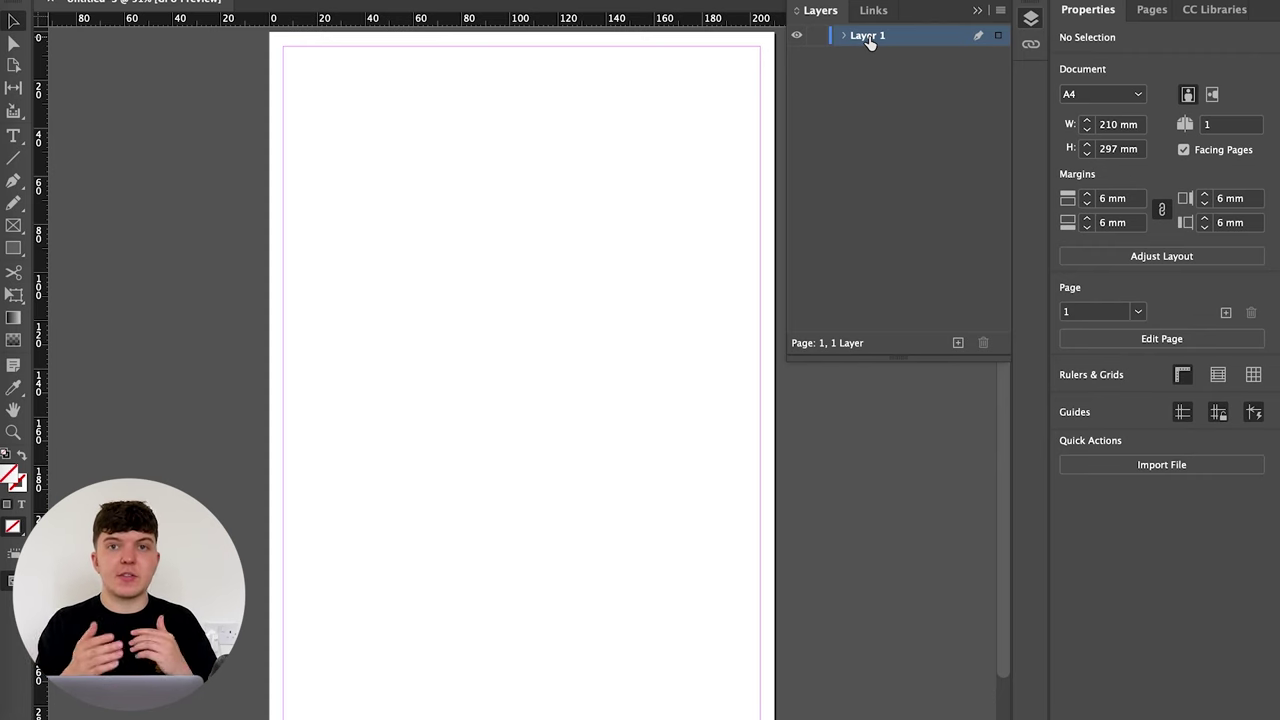
Step: Rename Layer 1 to 'Text'
double_click(869, 38)
key("BackSpace")
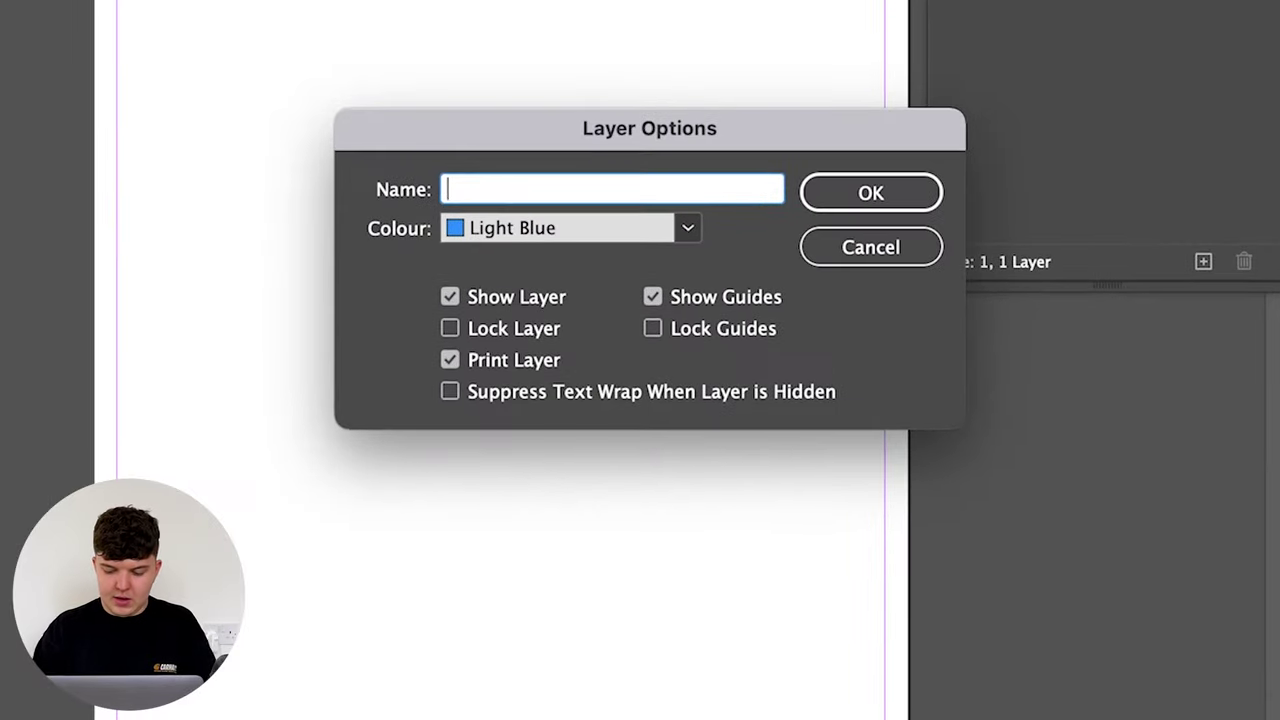
type("Text")
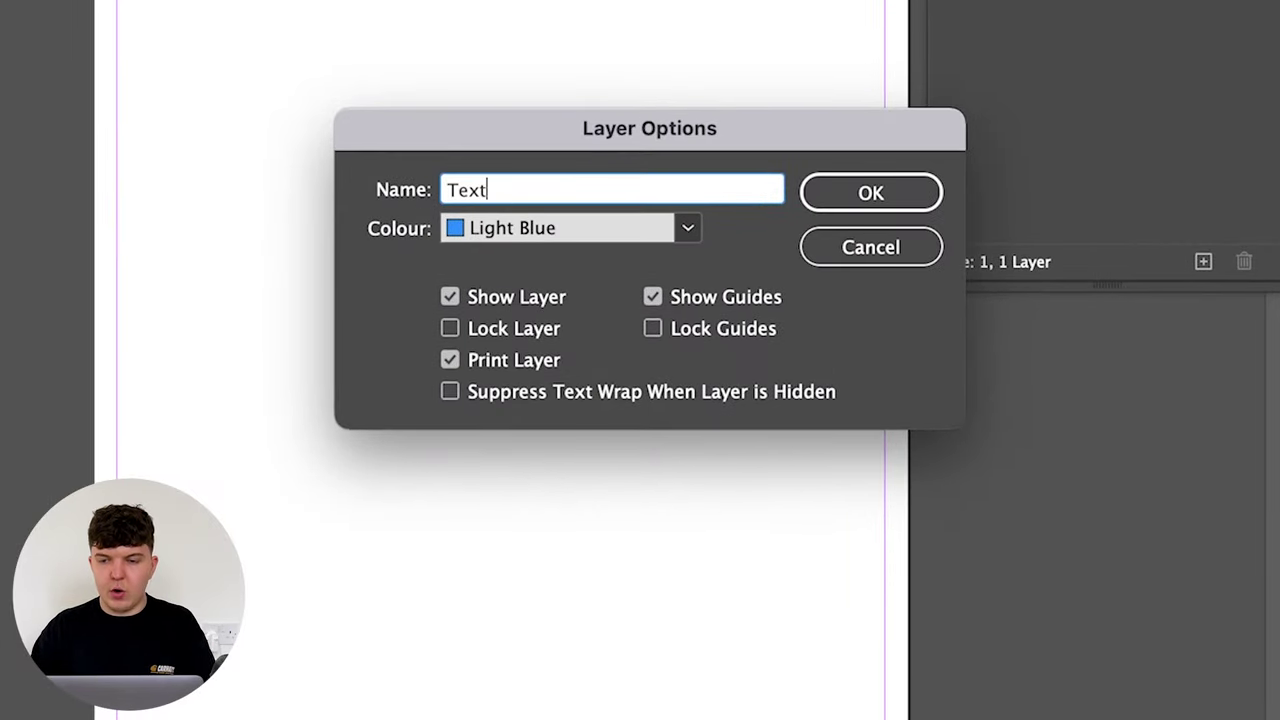
key("Return")
Step: Add a second layer above it and name it 'Images'
left_click(1203, 261)
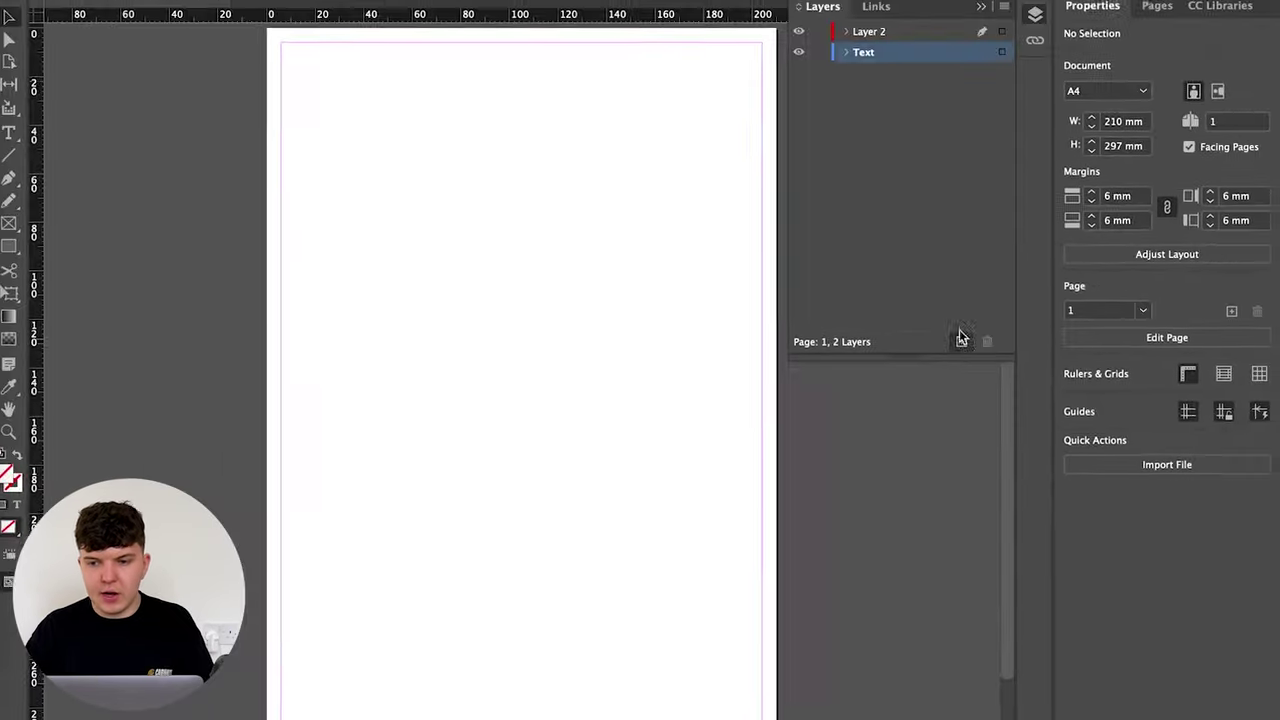
double_click(868, 40)
type("Images")
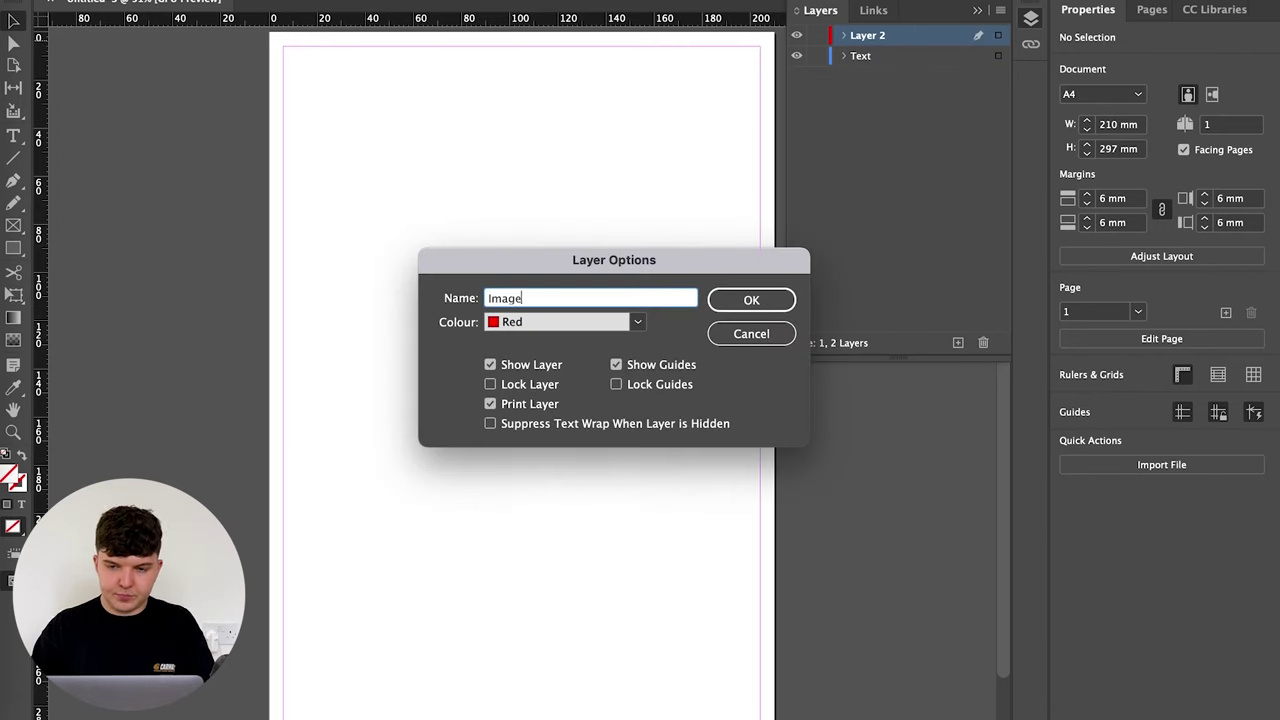
key("Return")
key("m")
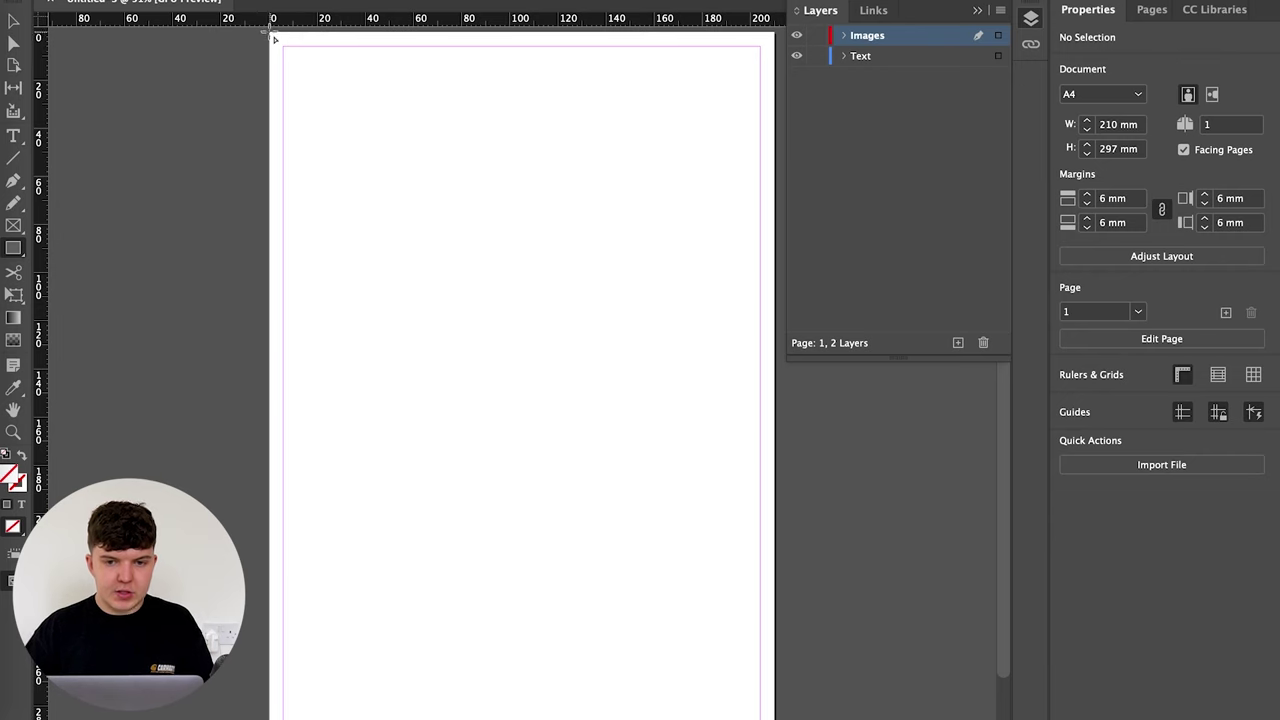
Step: Draw a full-width rectangle from the top-left corner, fill it deep blue, and stretch it to 222.5 mm tall
left_click_drag(272, 34, 773, 505)
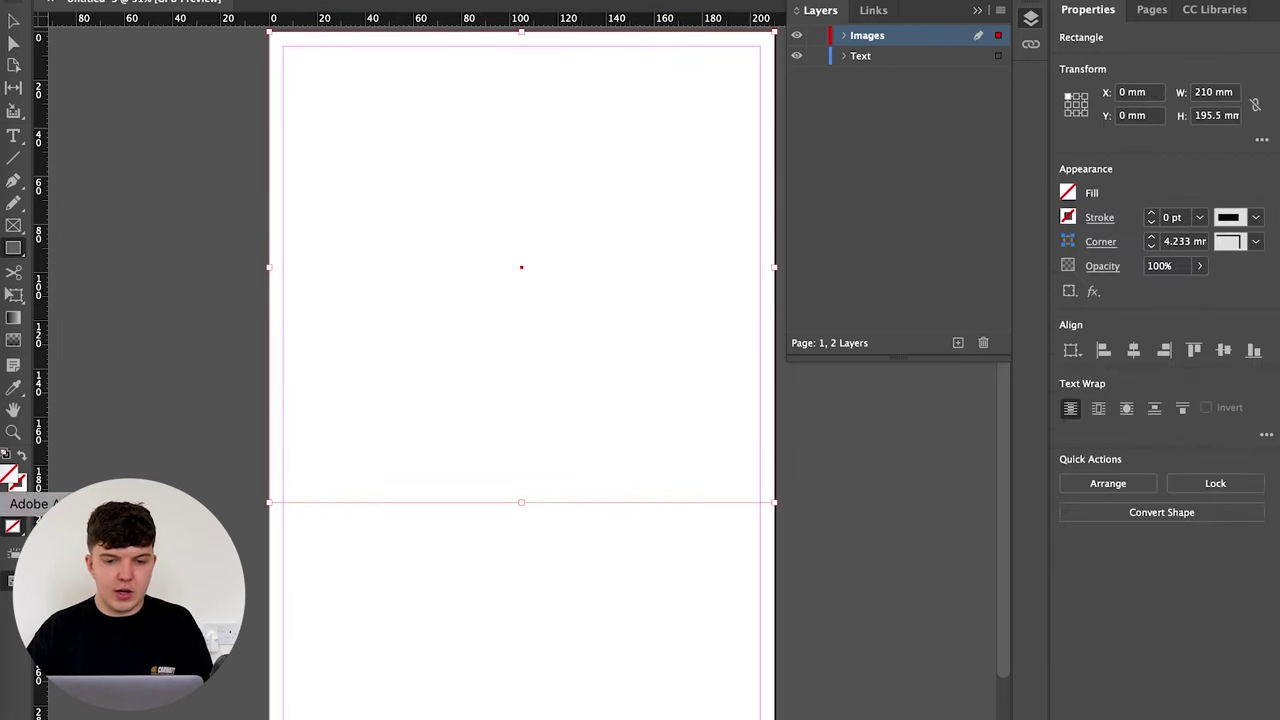
double_click(8, 480)
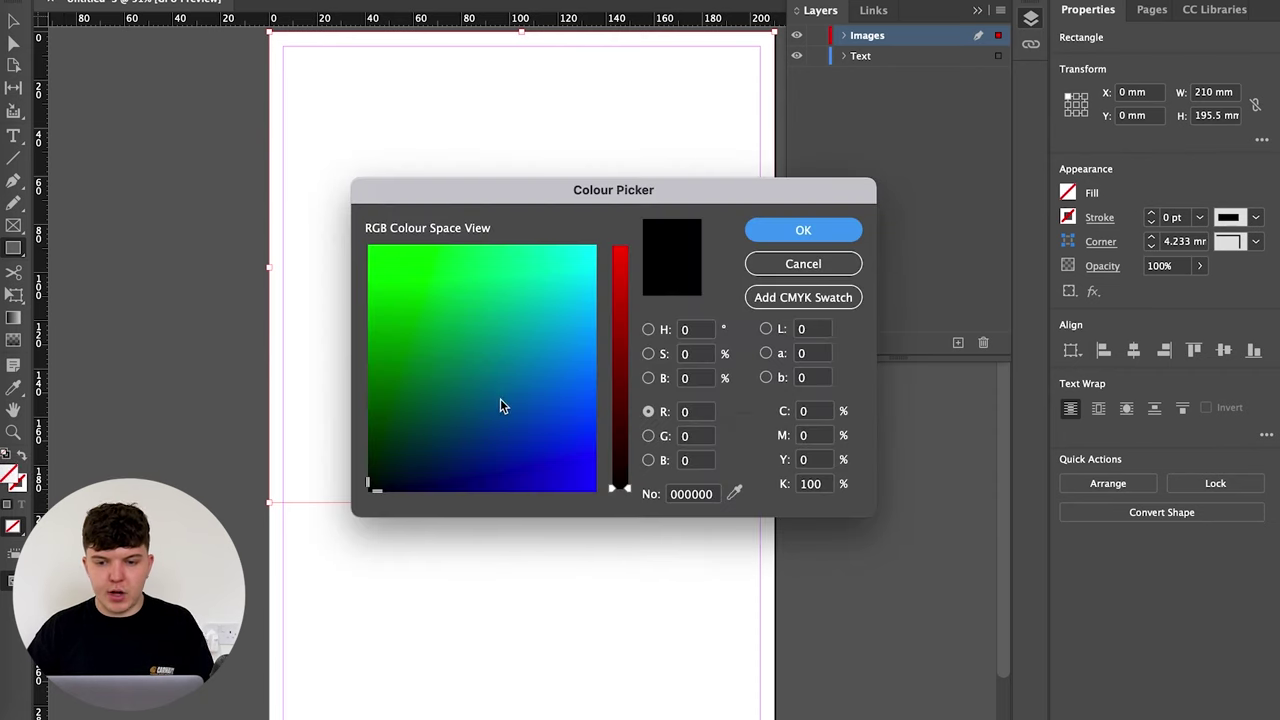
left_click(513, 420)
left_click(801, 231)
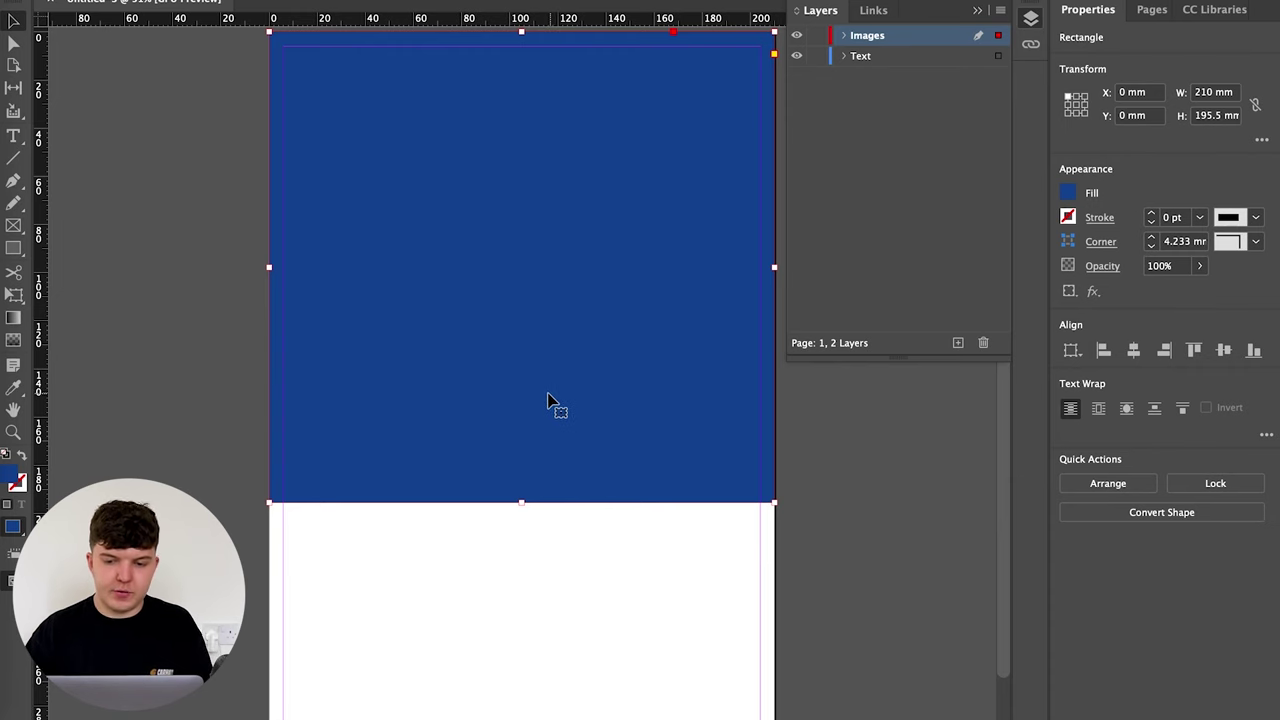
left_click_drag(521, 501, 521, 567)
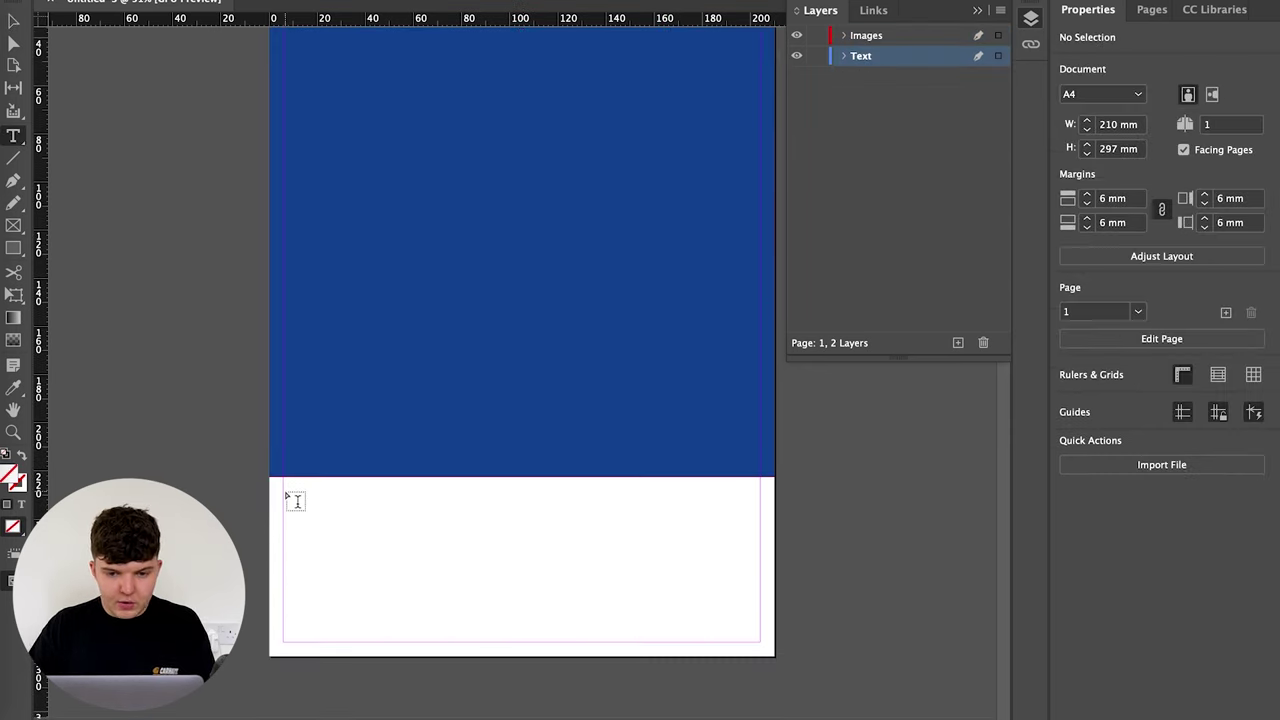
Step: Paste the headline into a new frame below the blue block, centre it, and break it before FOR
left_click_drag(284, 490, 760, 569)
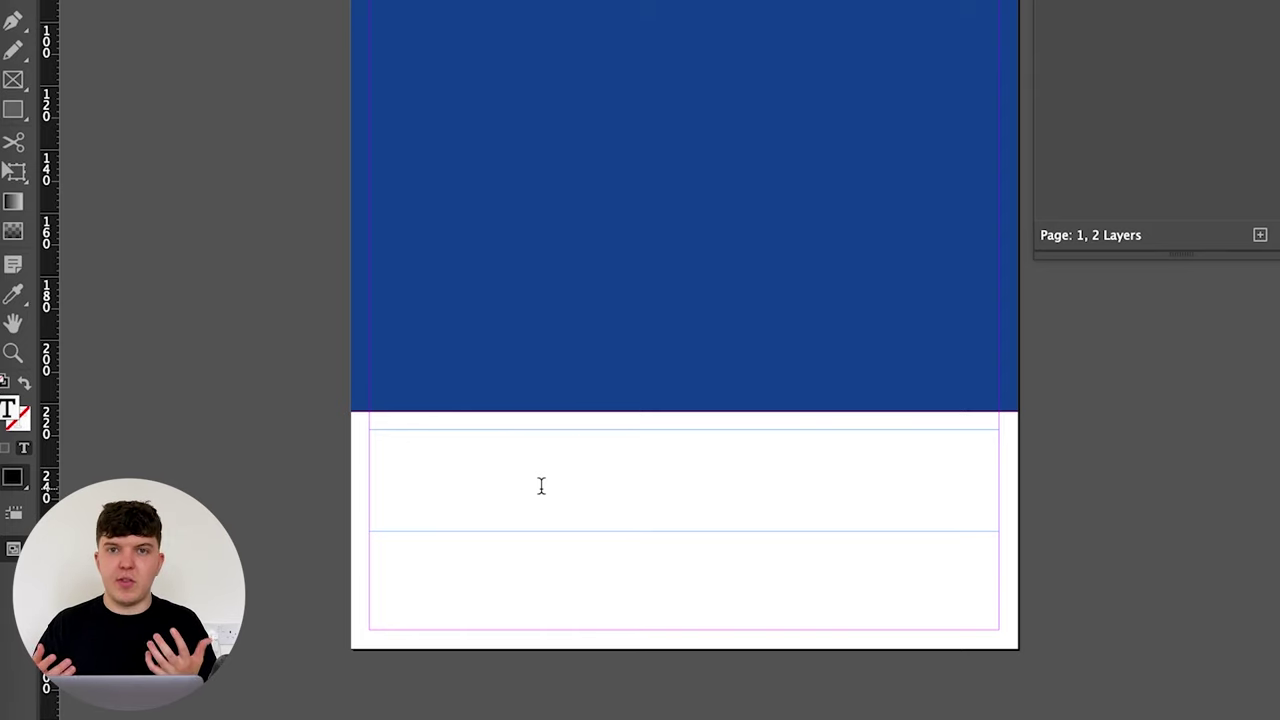
type("IT'S THE PERFECT TIME FOR ANOTHER AIR MAX 1")
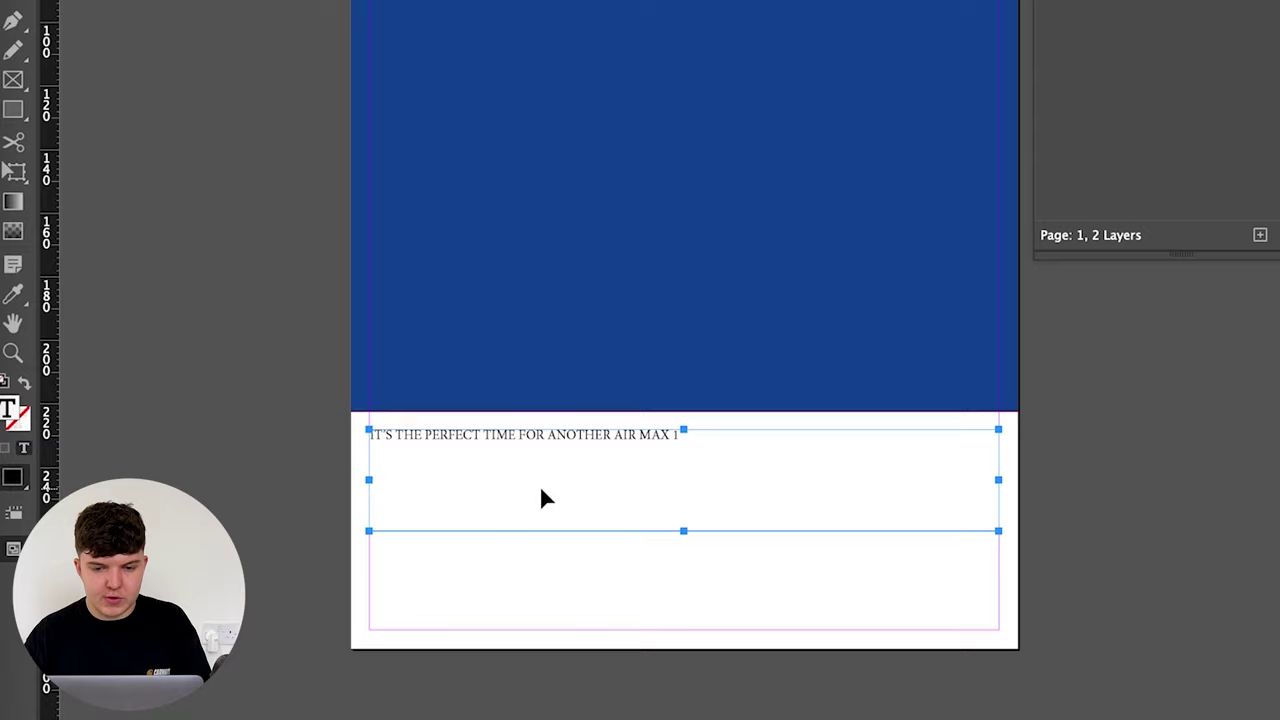
key("super+a")
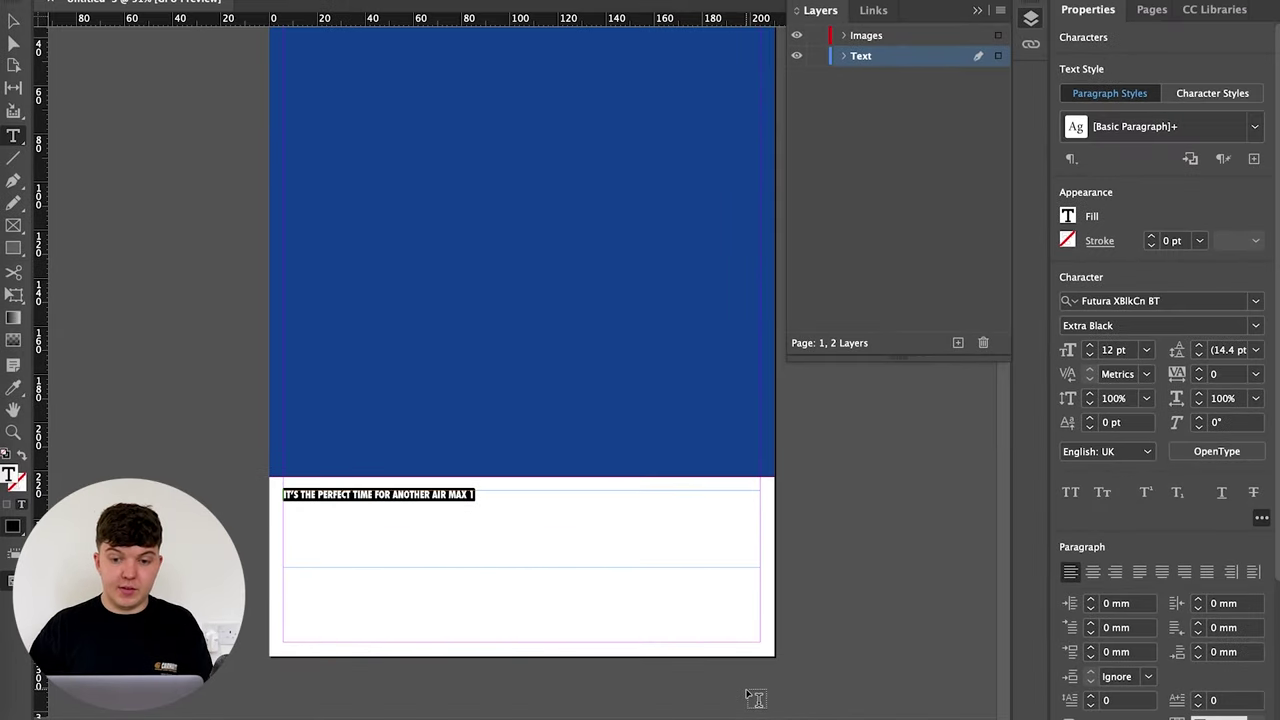
left_click(1093, 571)
left_click(1118, 349)
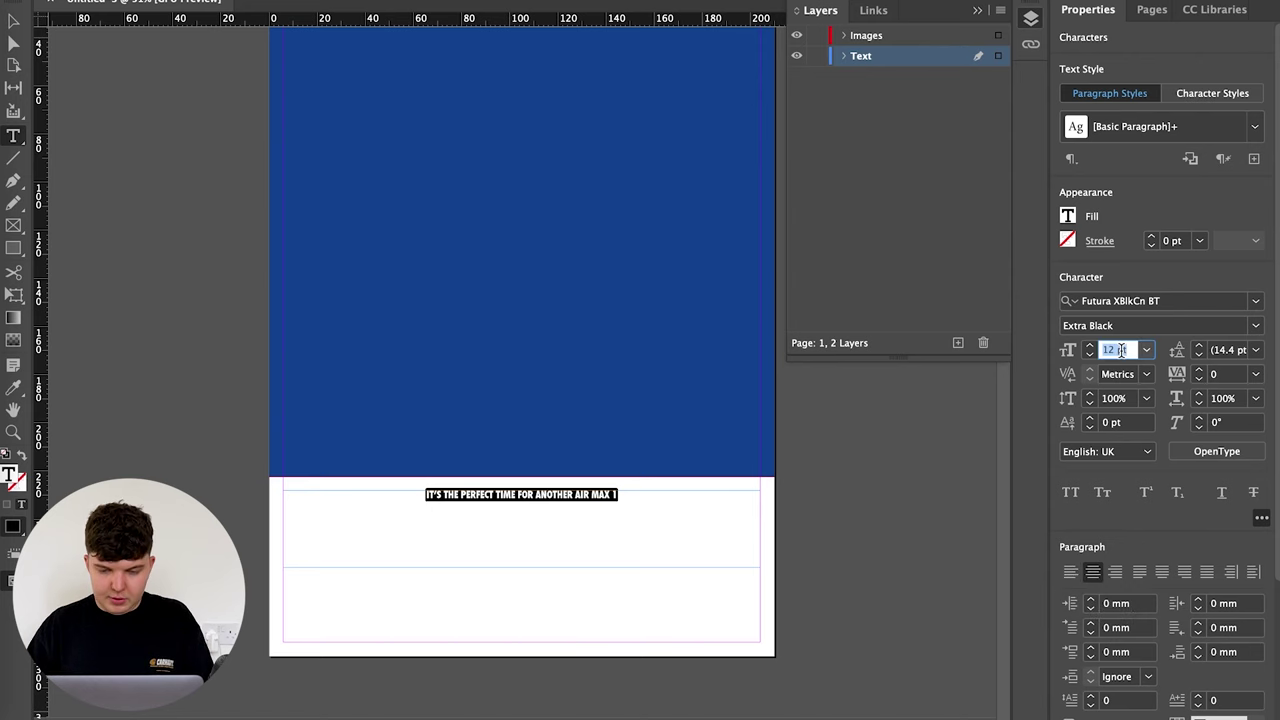
type("30")
key("Return")
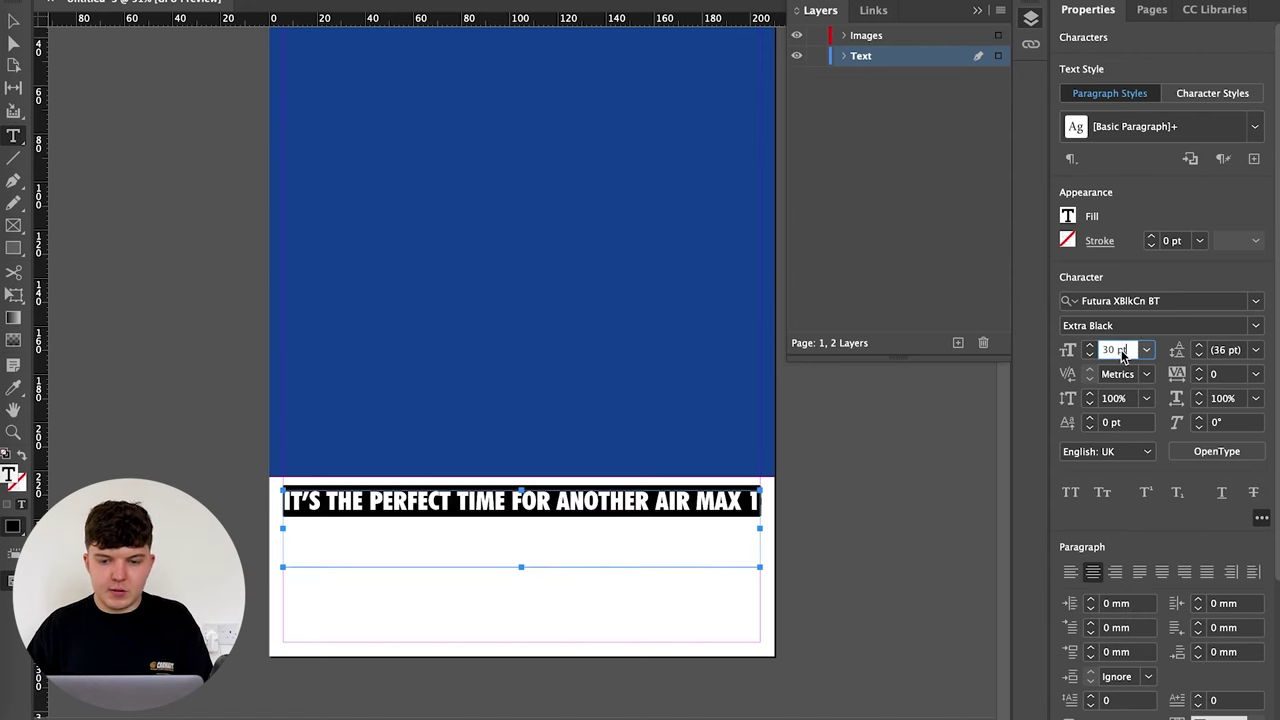
left_click(520, 505)
key("Return")
Step: Set the headline to 44 pt size, 38 pt leading and -30 tracking
left_click(1119, 348)
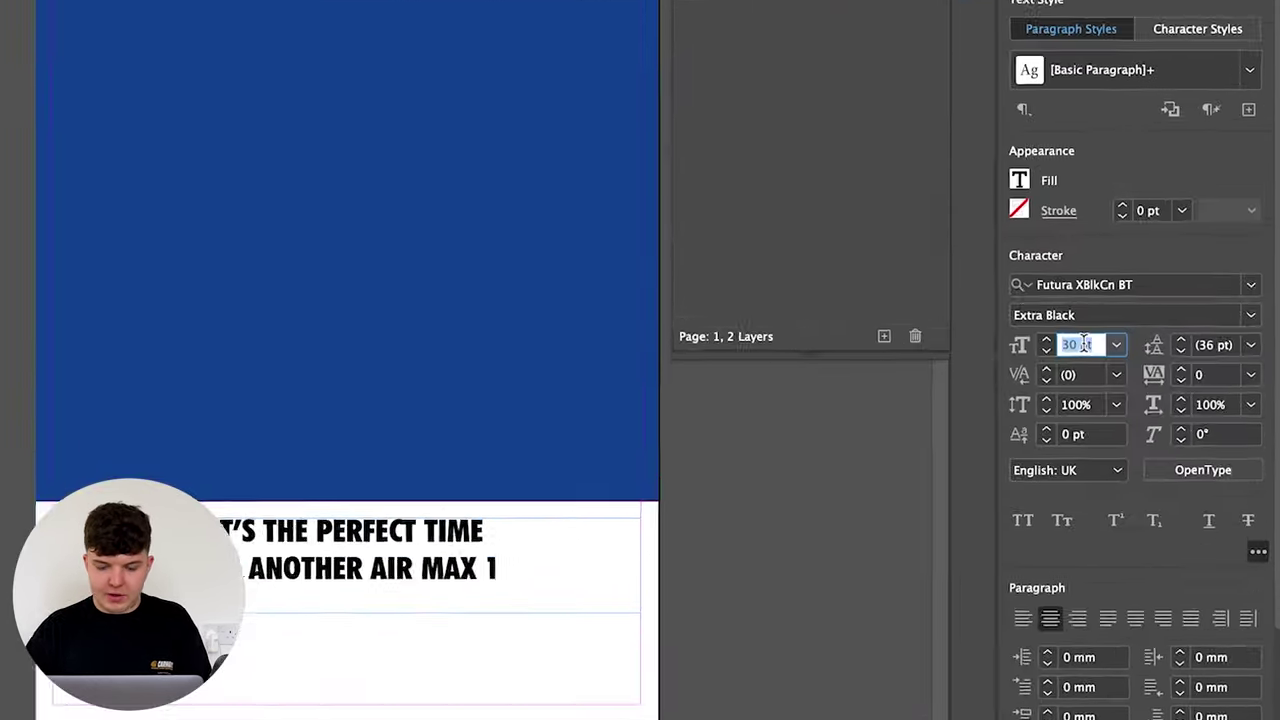
type("44")
key("Return")
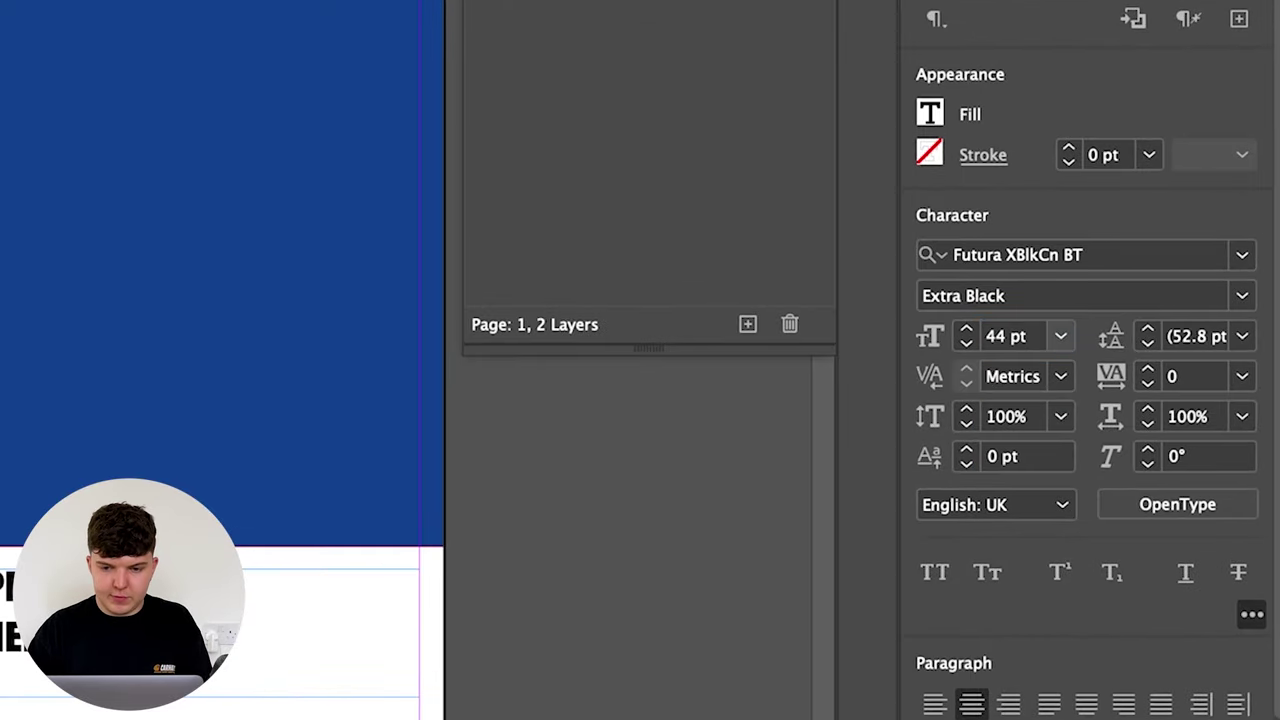
left_click(1116, 338)
type("38")
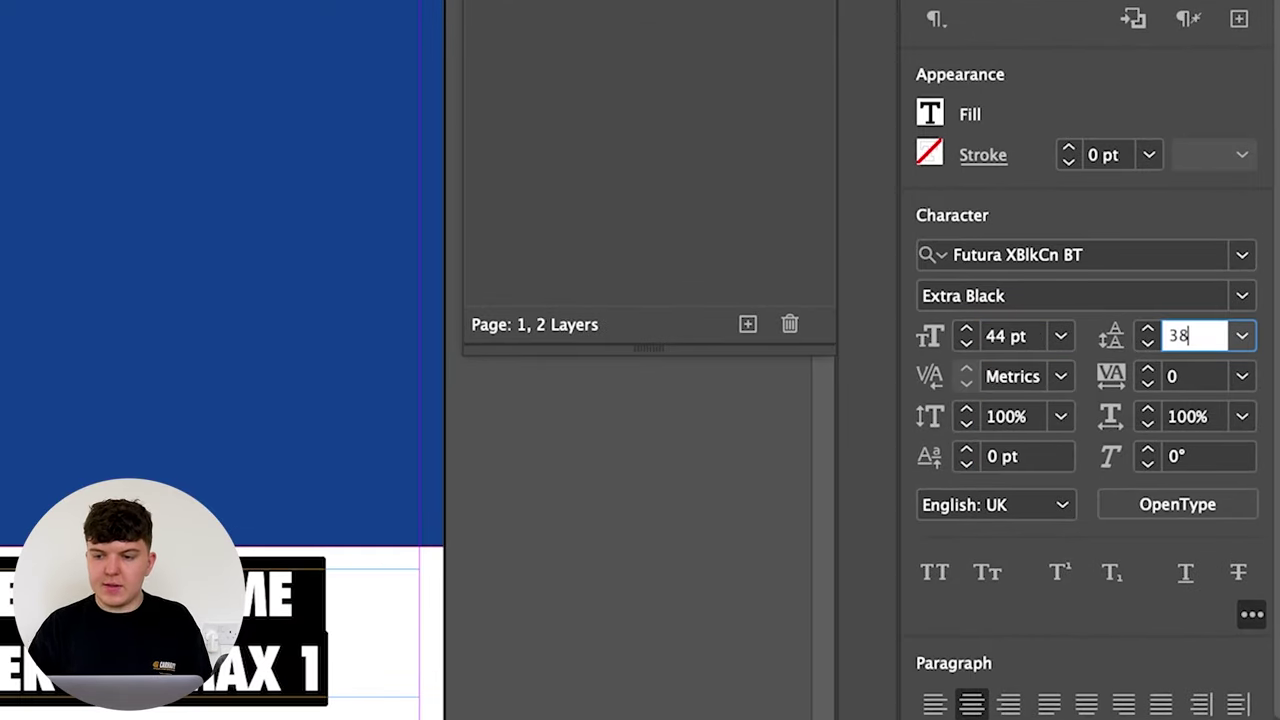
key("Return")
left_click(1180, 375)
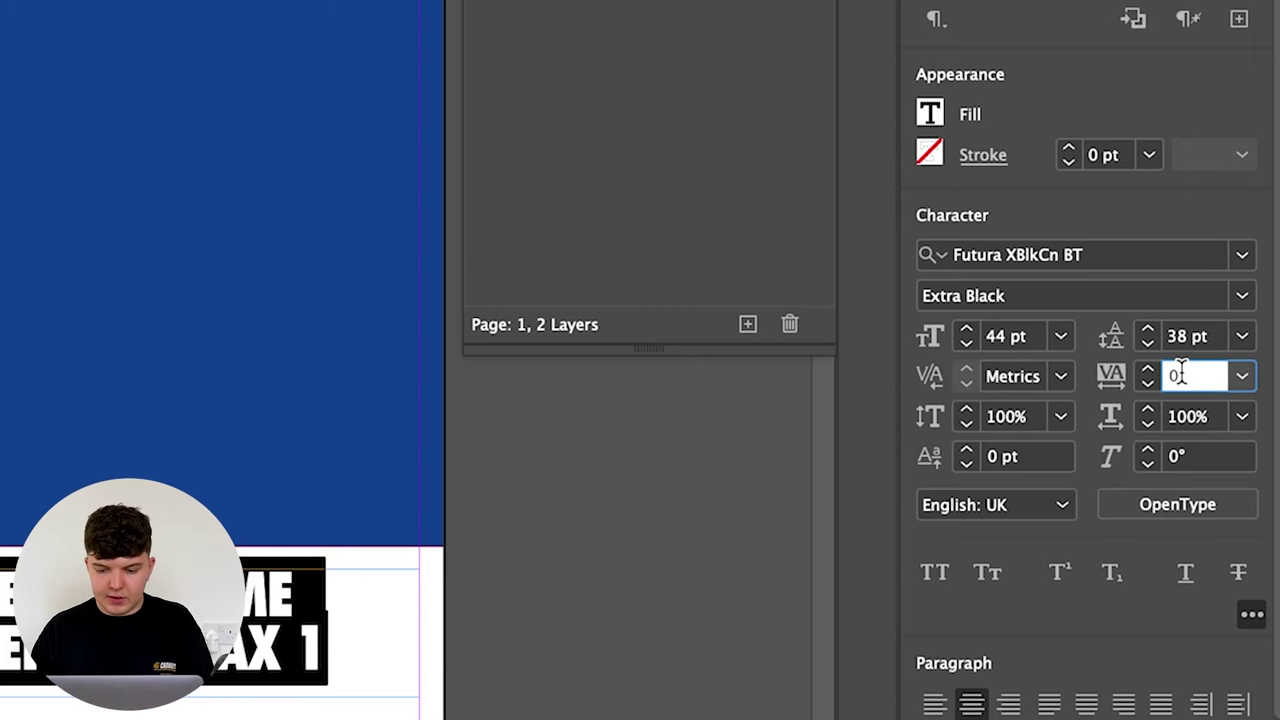
type("-30")
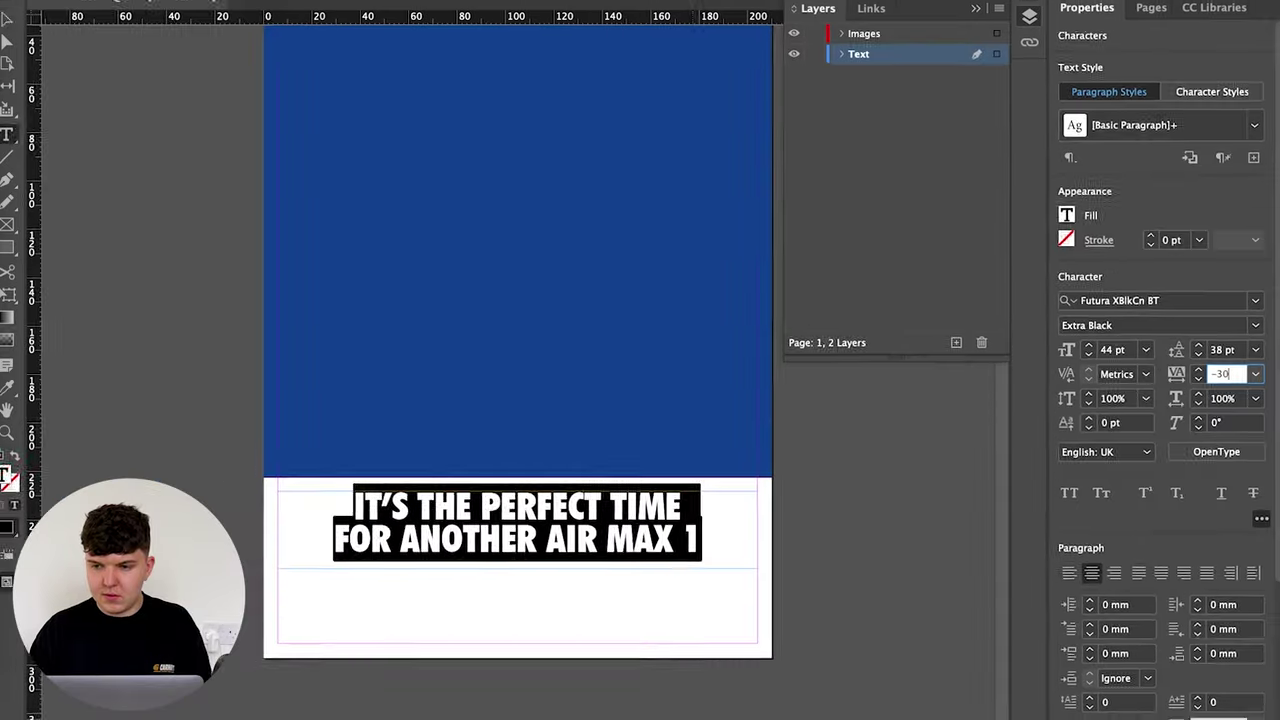
key("Escape")
key("w")
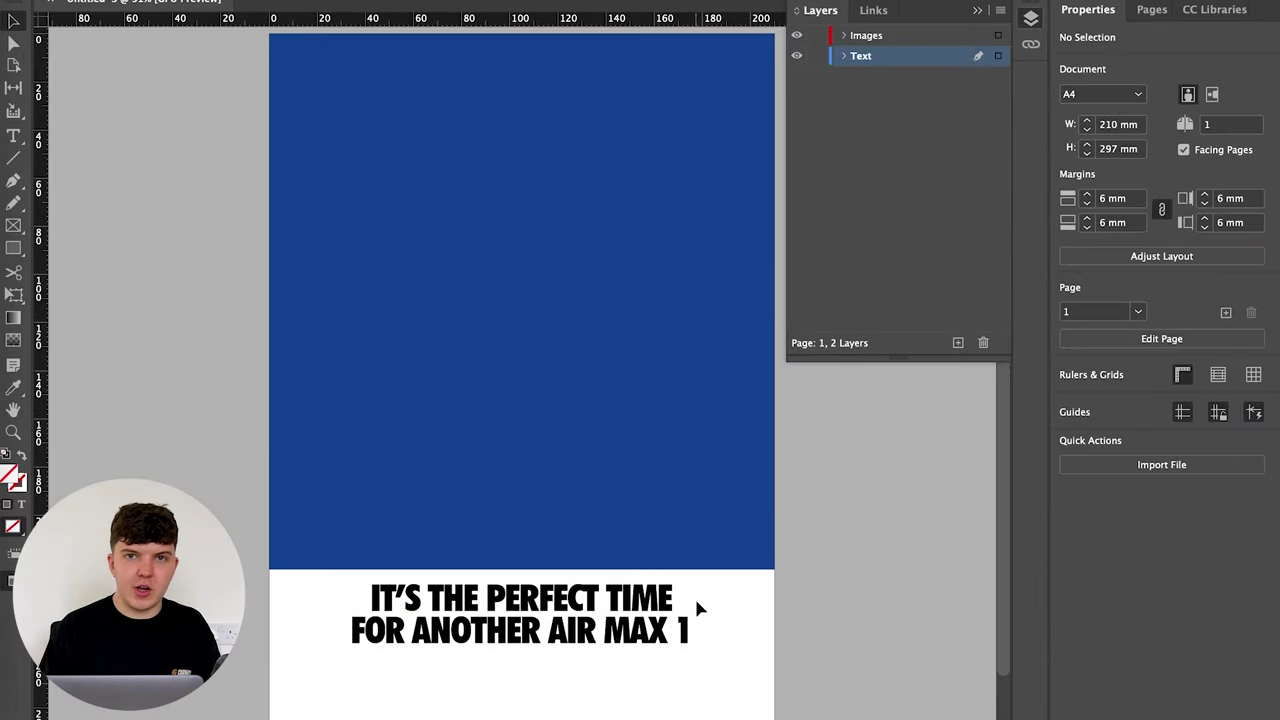
scroll(442, 604, "down", 2)
key("w")
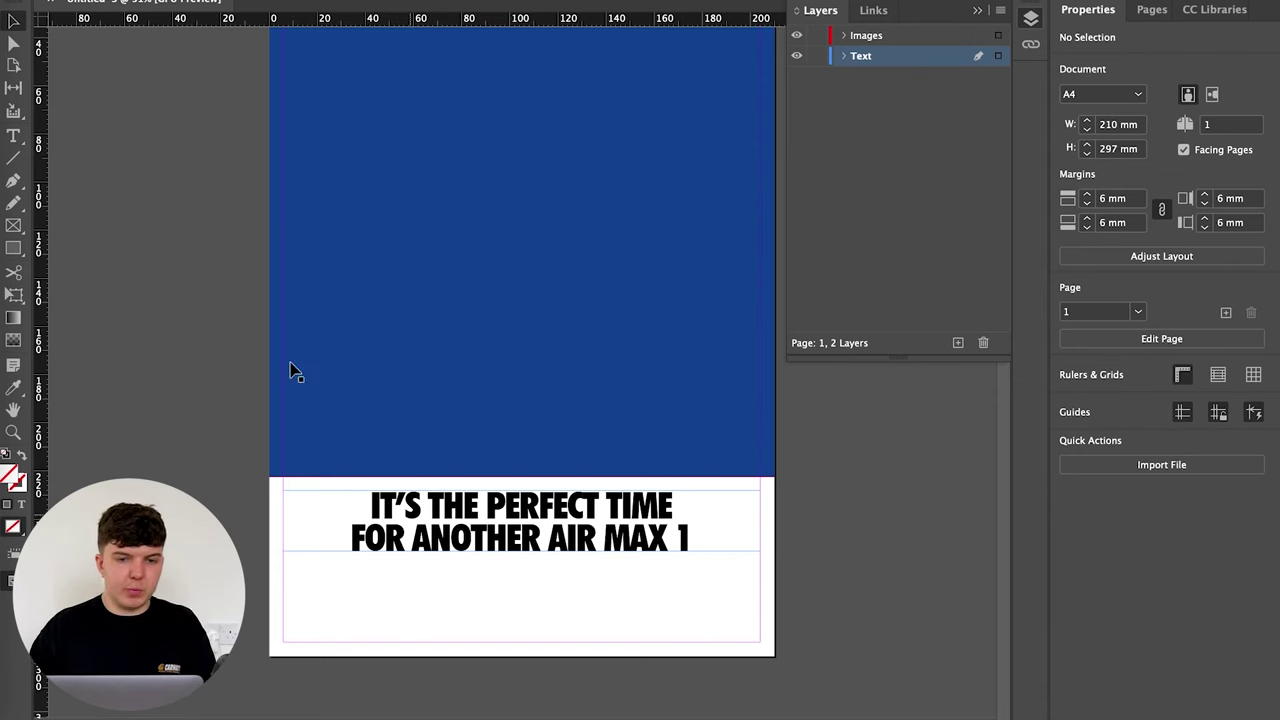
Step: Draw a body text frame below the headline with 3 columns and a 5 mm gutter
left_click(14, 137)
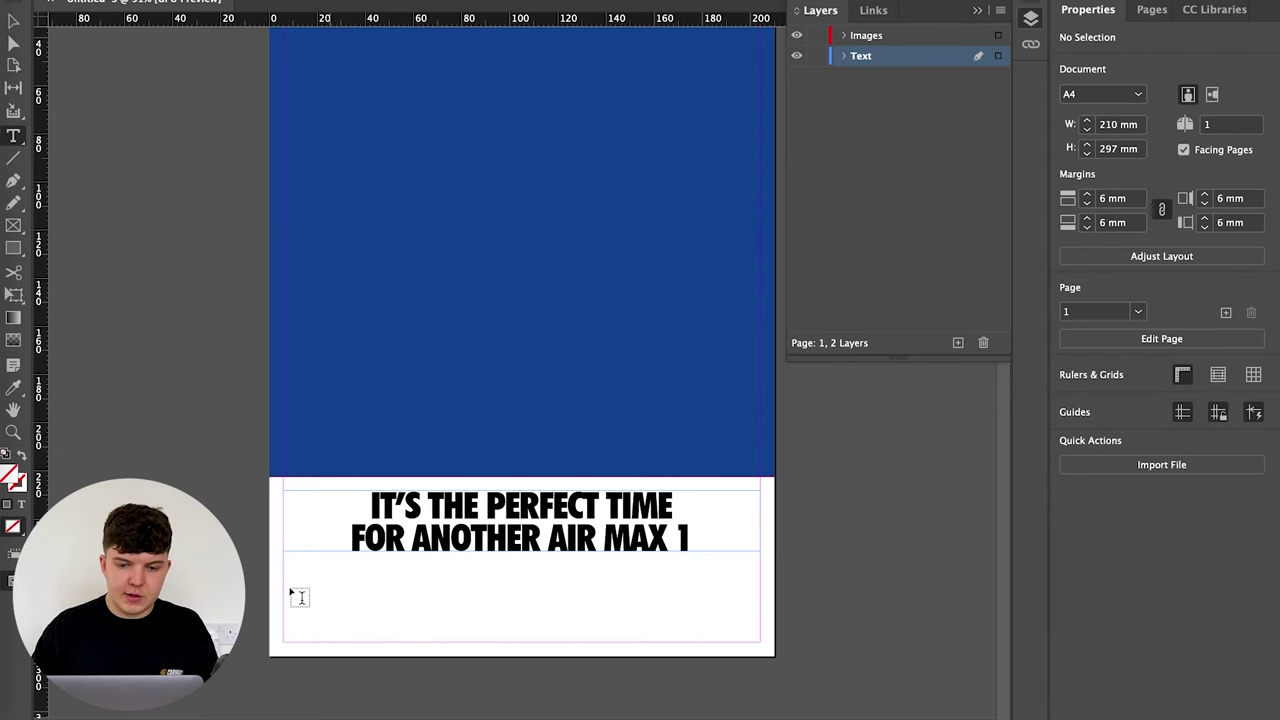
left_click_drag(286, 645, 761, 567)
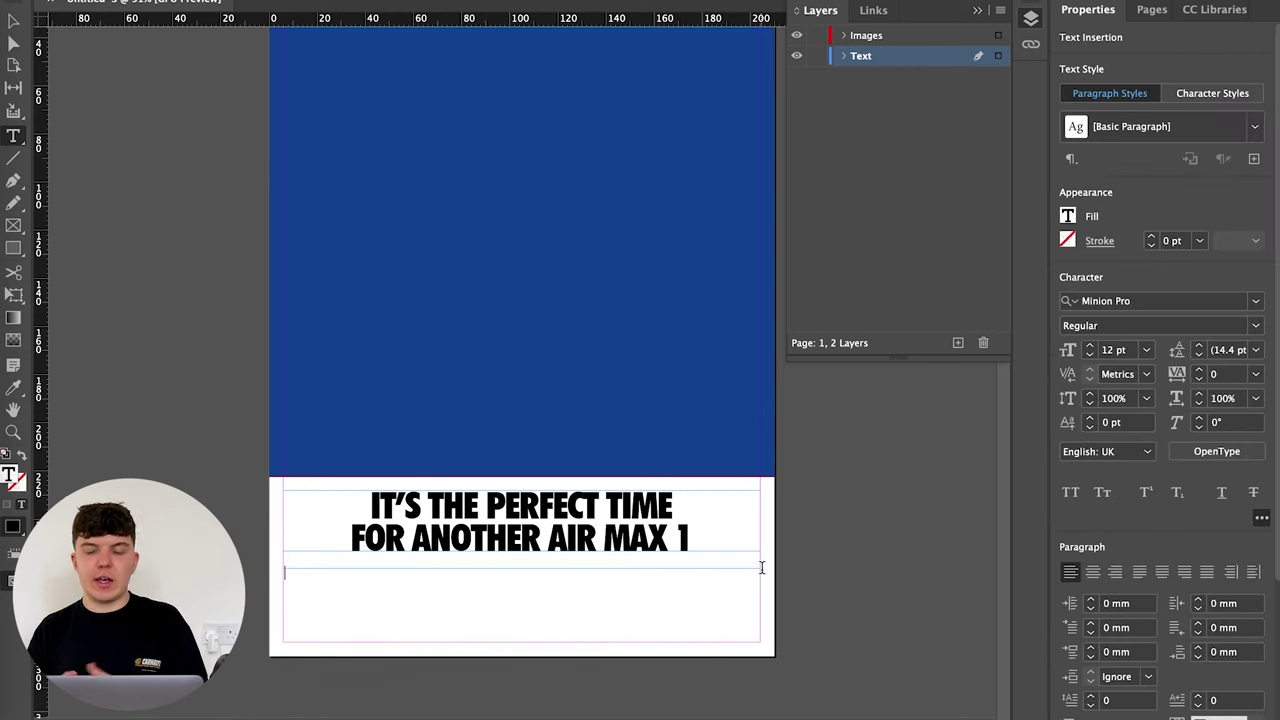
scroll(1084, 545, "down", 5)
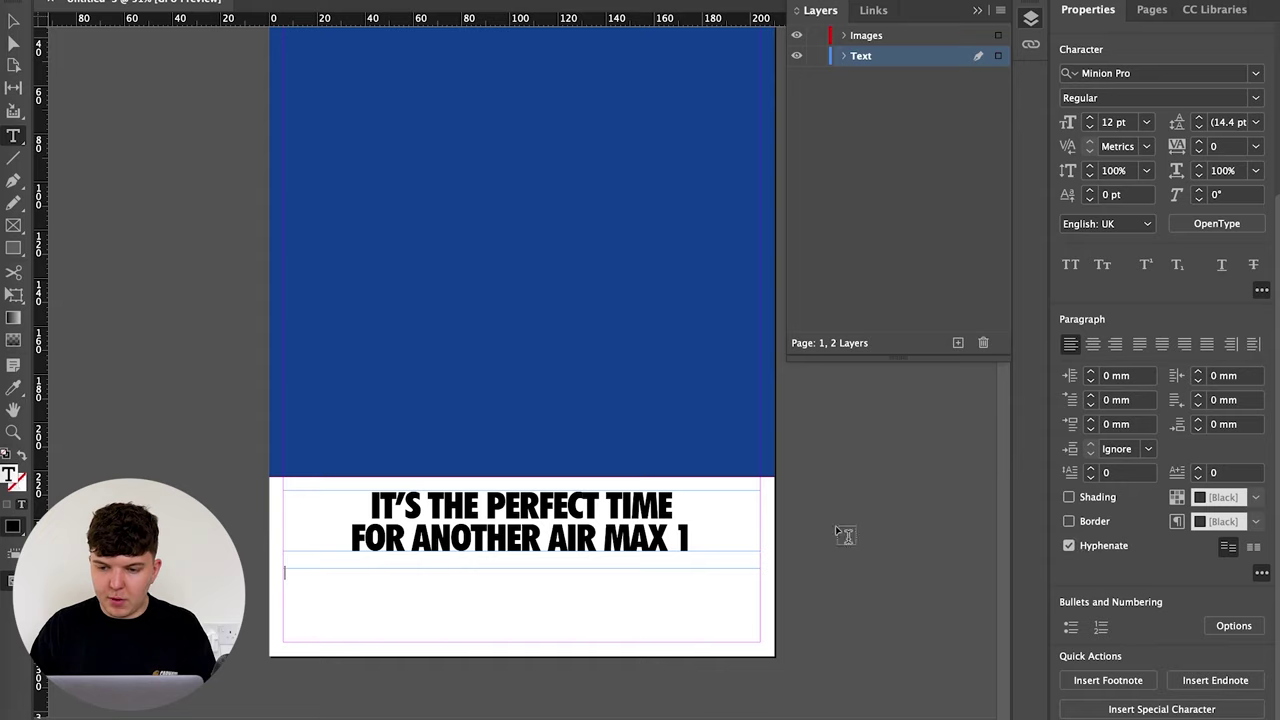
key("Escape")
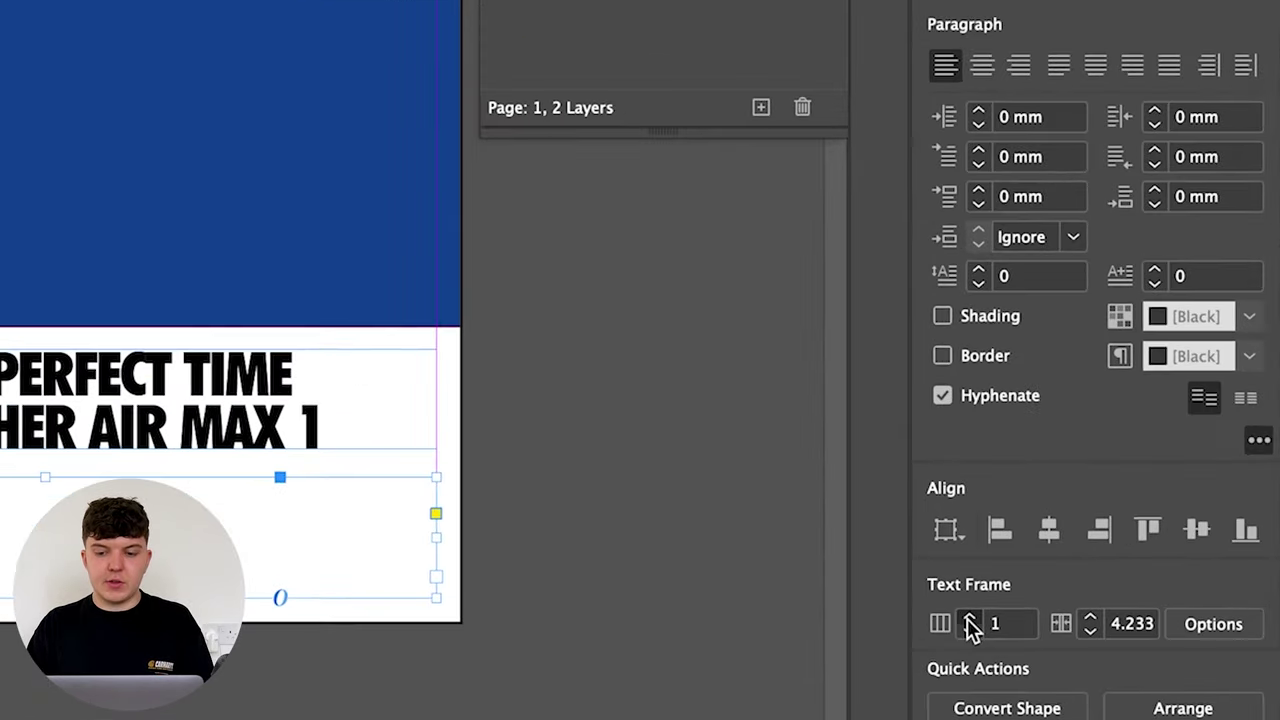
left_click(1086, 656)
left_click(1086, 656)
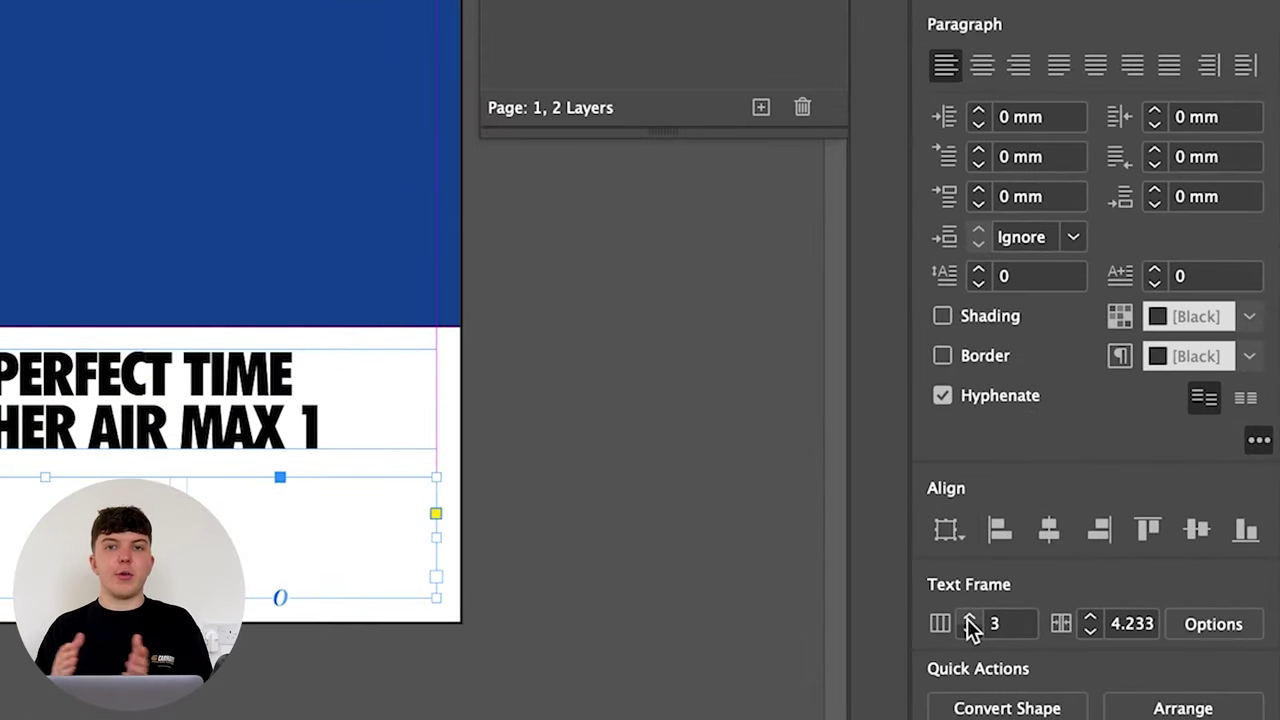
left_click(1090, 617)
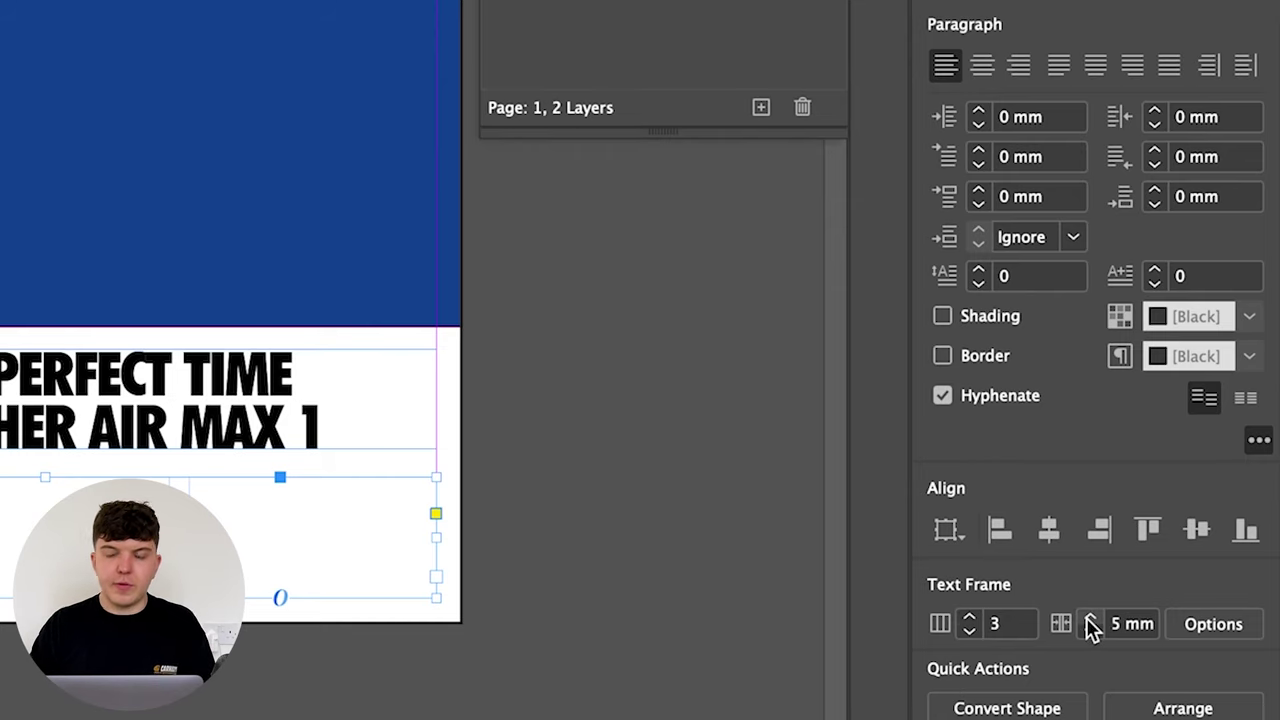
Step: Fill the body frame with placeholder text and set it in ITC Souvenir BT Light
left_click(218, 1)
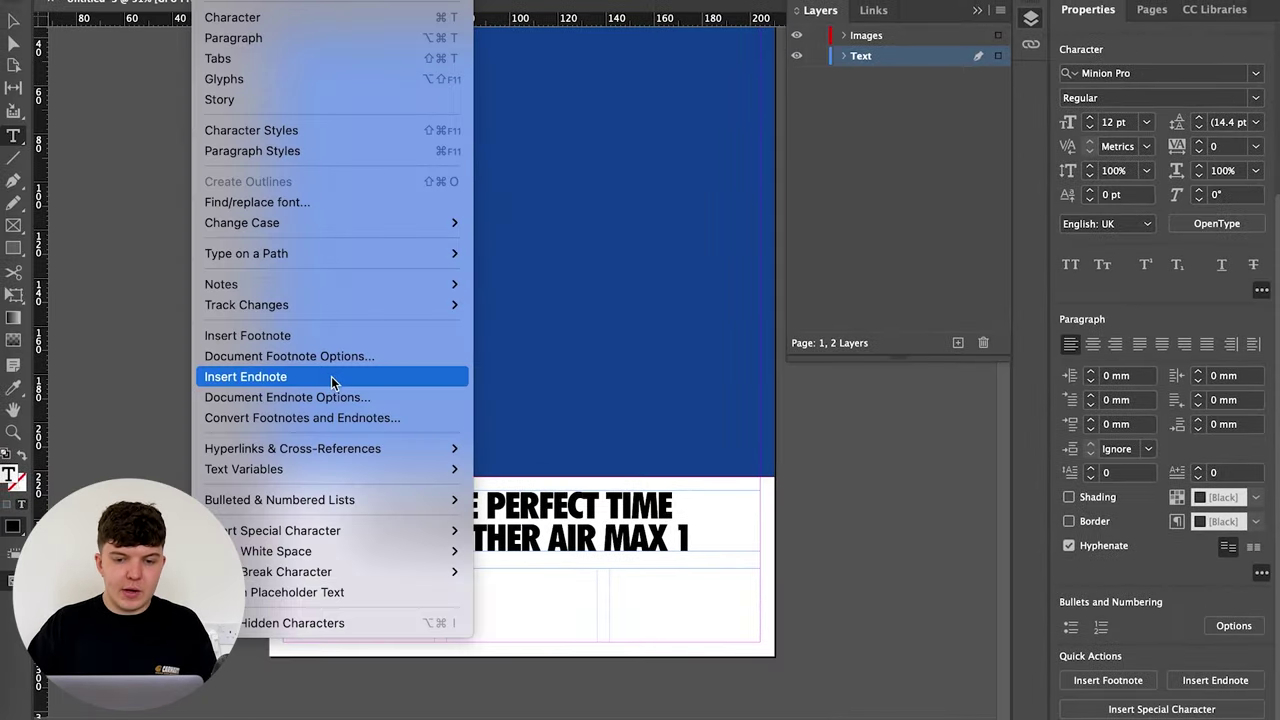
mouse_move(321, 298)
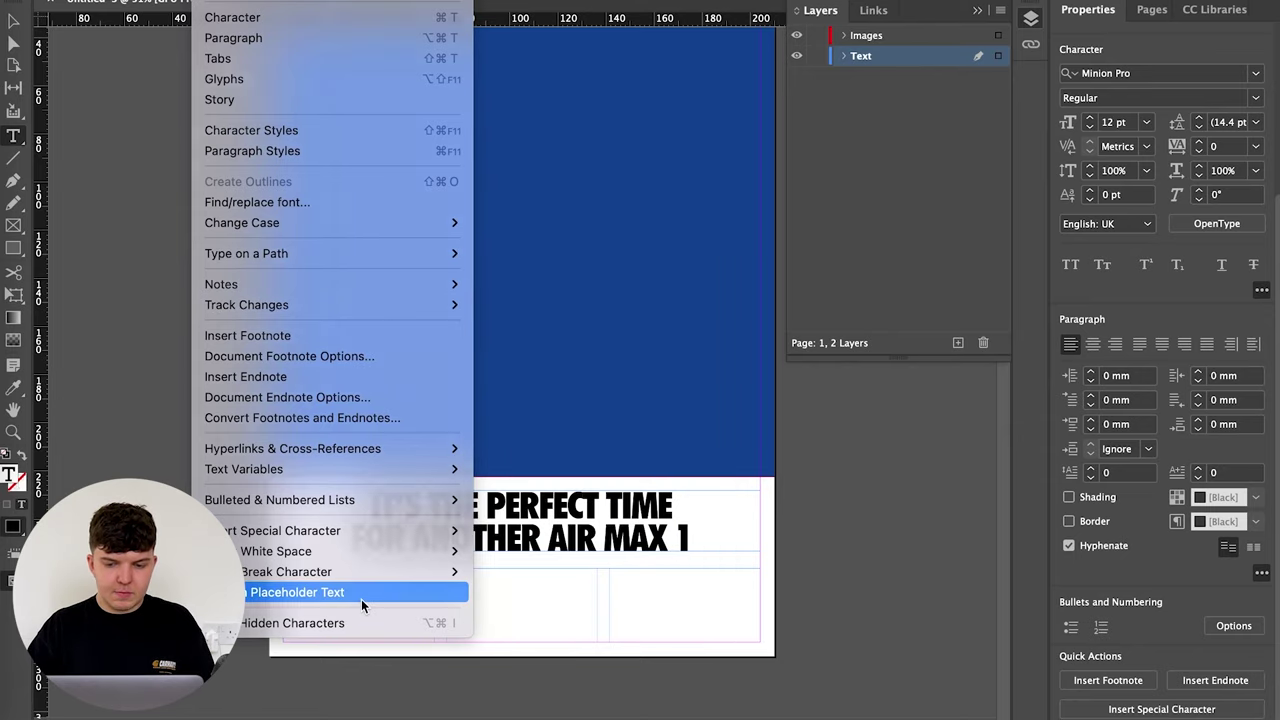
left_click(361, 595)
key("ctrl+a")
type("sou")
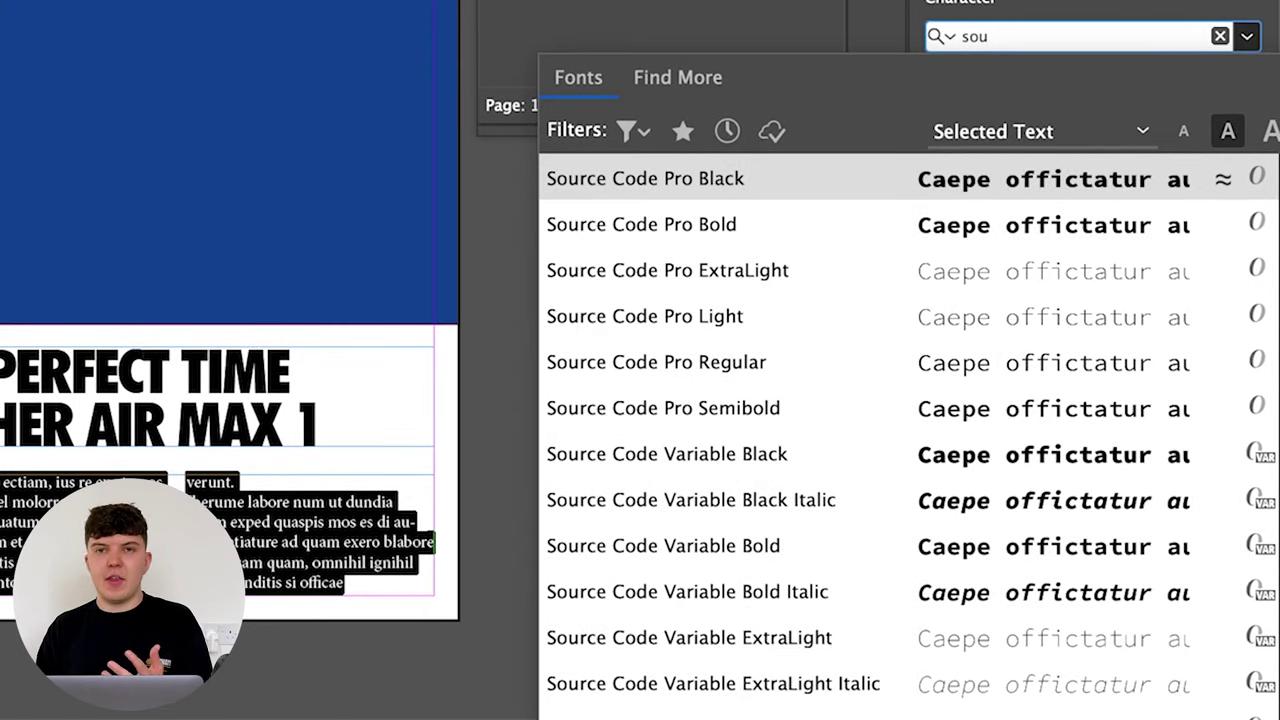
type("ve")
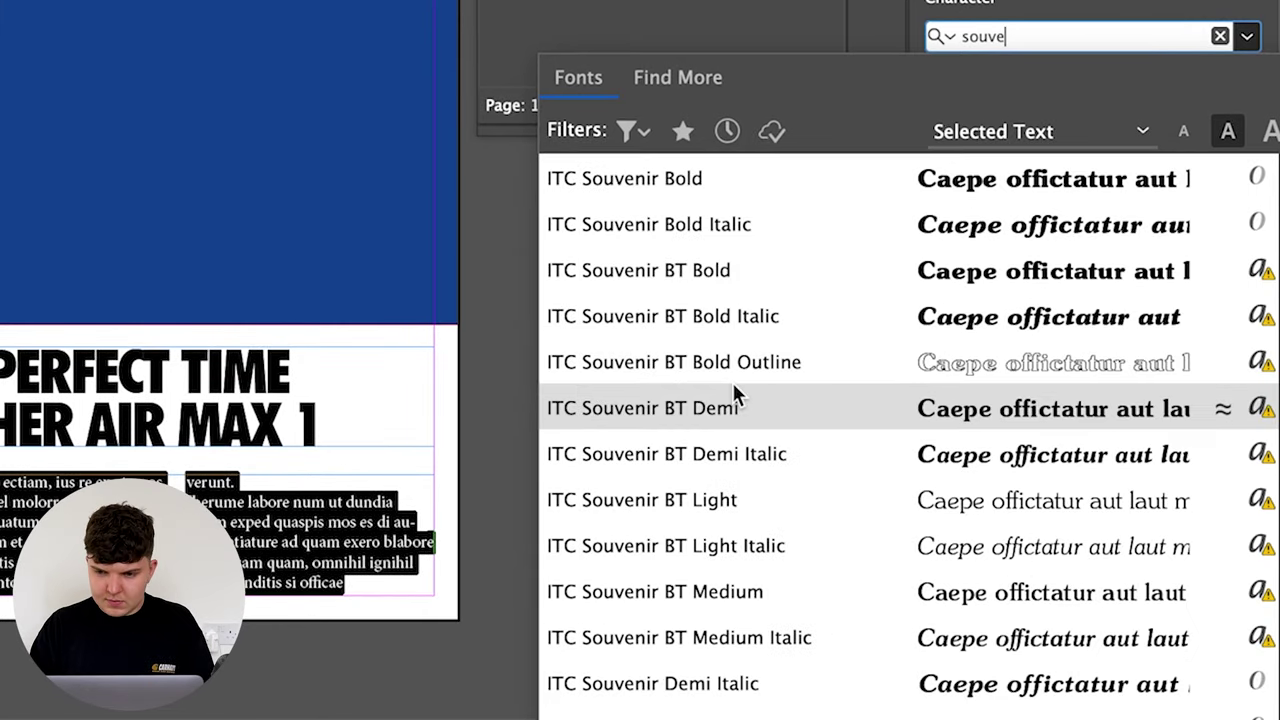
left_click(743, 500)
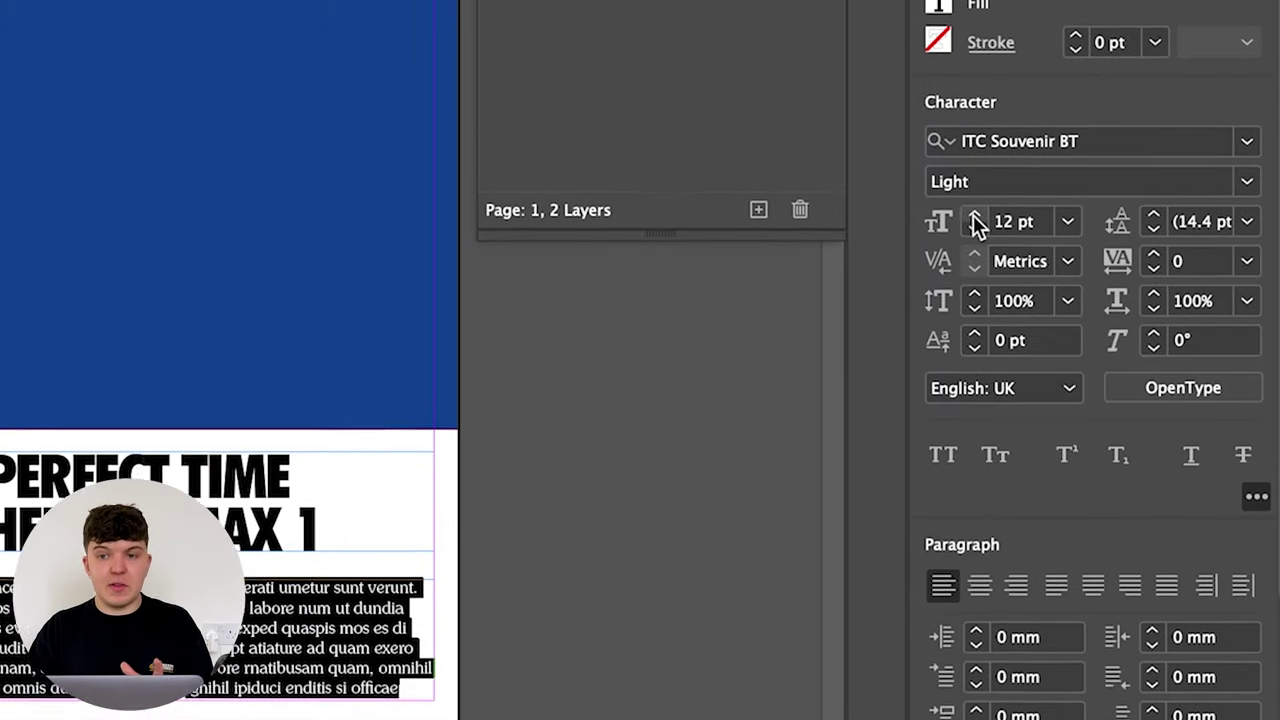
Step: Set the body text to 17 pt size, 16 pt leading and -20 tracking
left_click(974, 130)
left_click(975, 283)
left_click(975, 283)
left_click(975, 283)
left_click(975, 283)
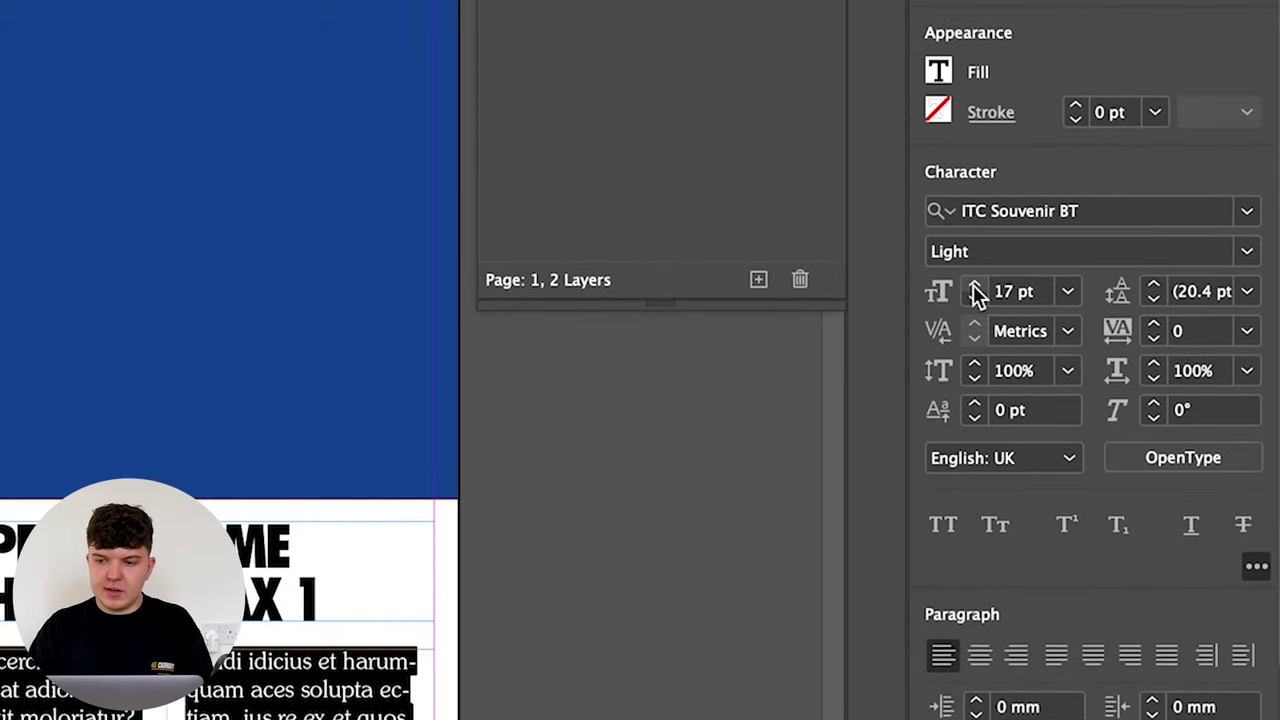
left_click(1154, 301)
left_click(1154, 301)
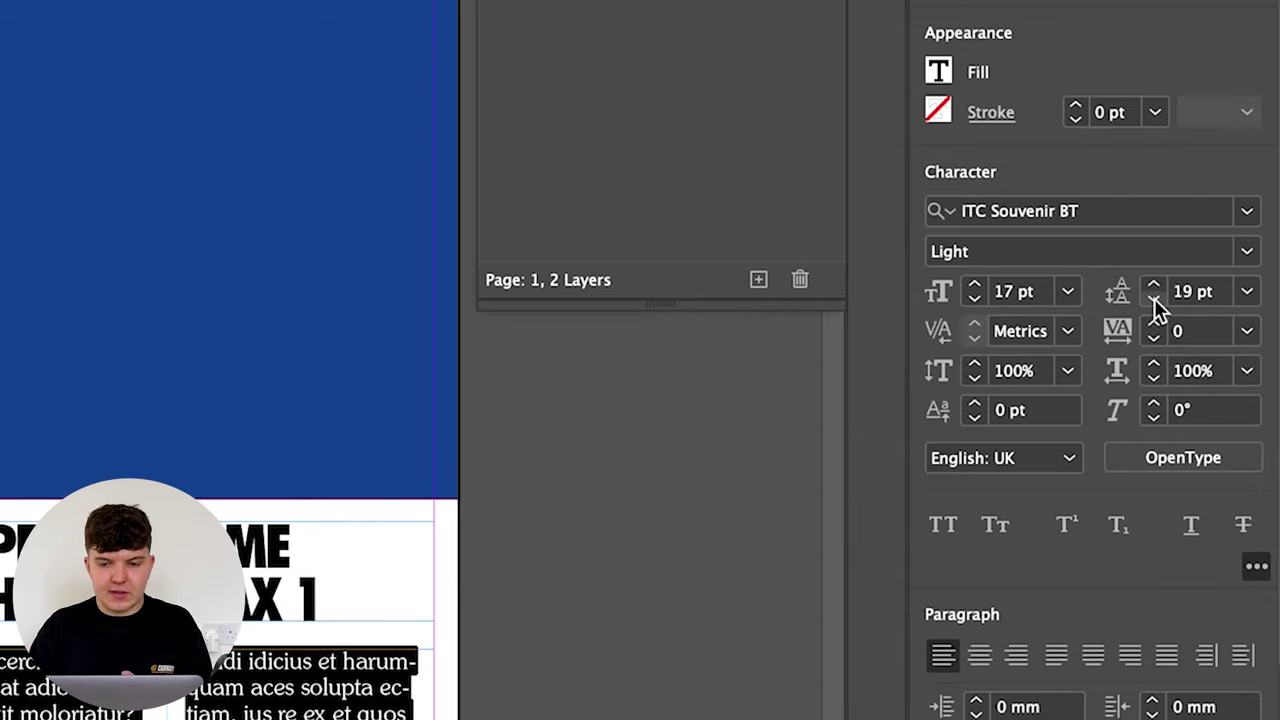
left_click(1154, 301)
left_click(1154, 301)
left_click(1154, 301)
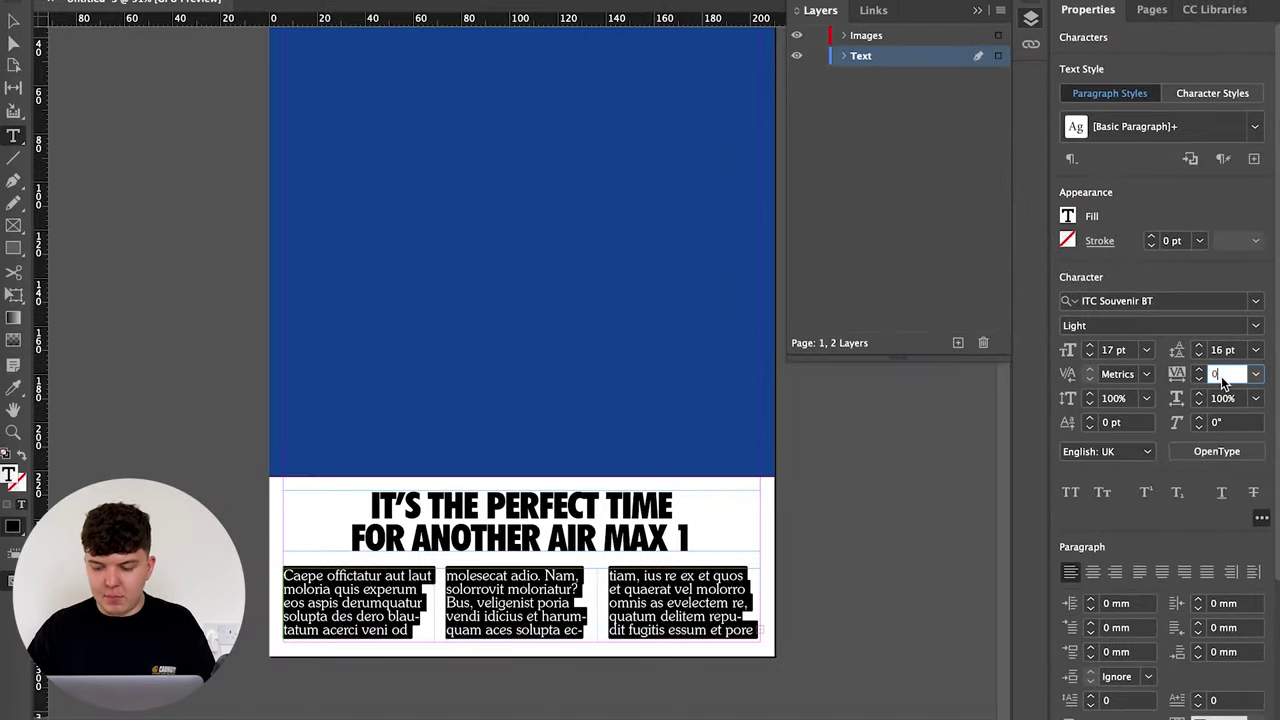
type("-20")
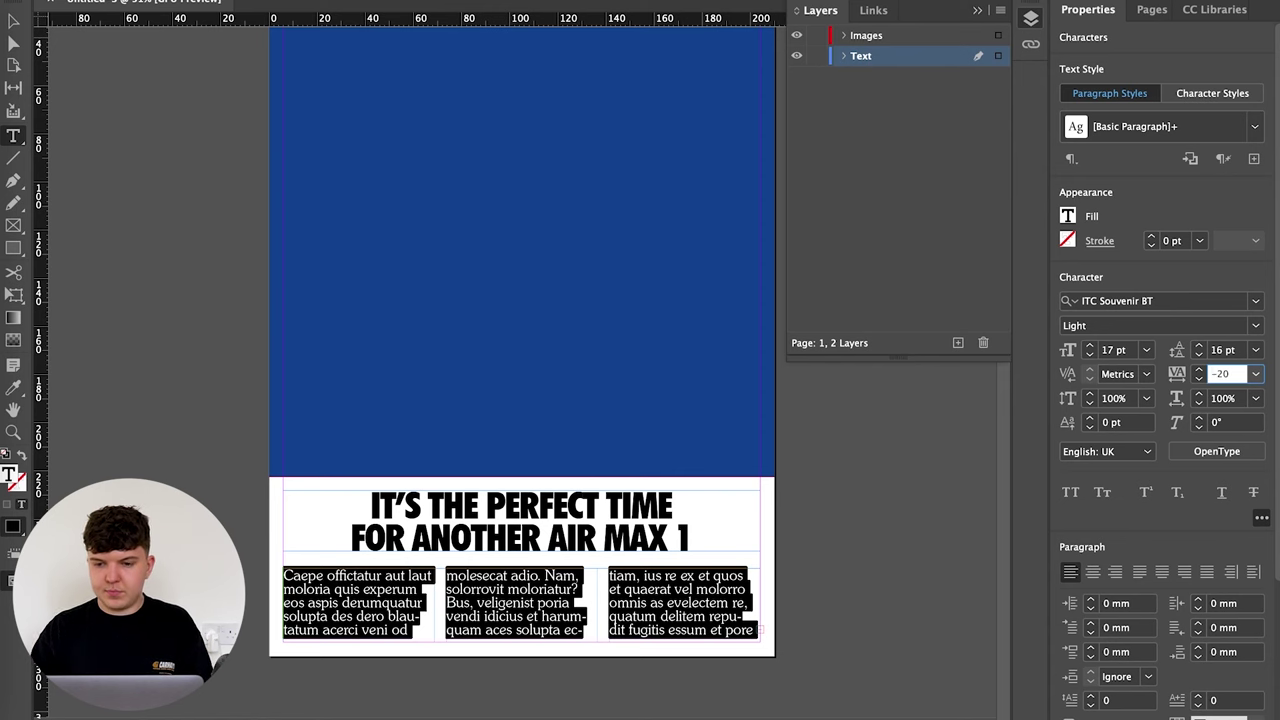
key("Return")
left_click(178, 369)
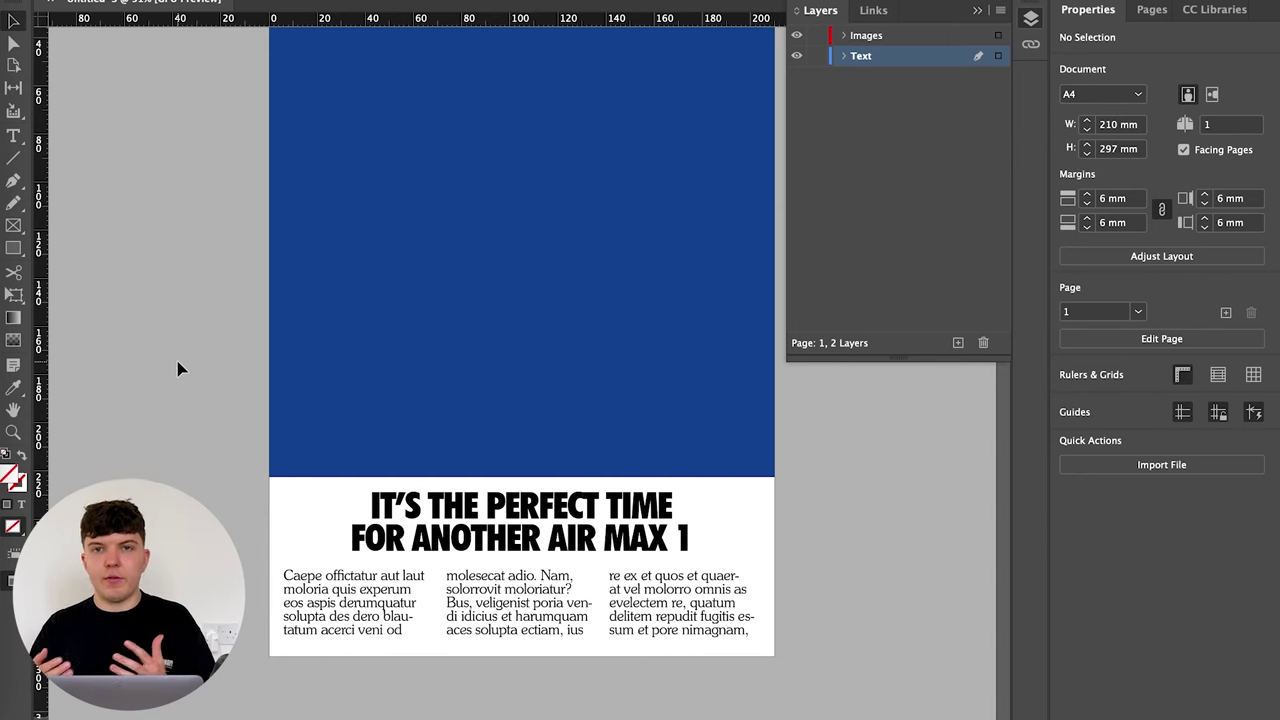
Step: Add a 6 mm first-line indent and shorten the frame so each column holds four lines
left_click(320, 576)
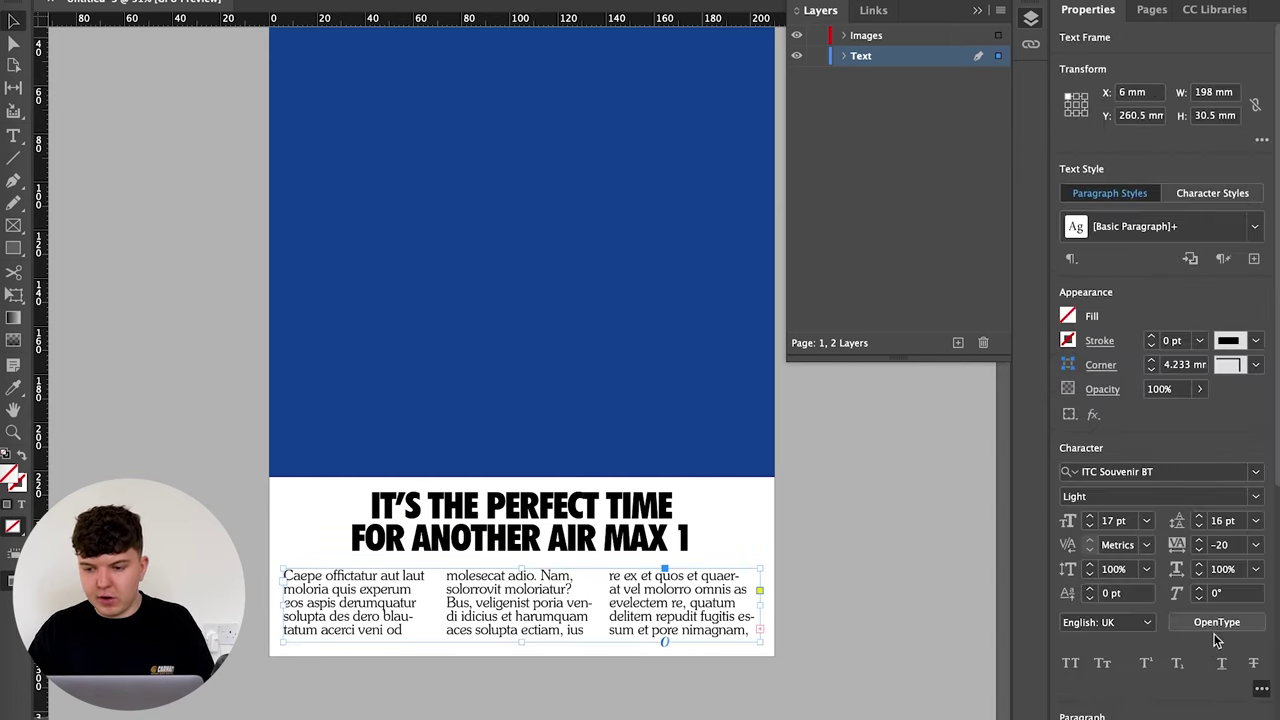
scroll(1160, 665, "down", 5)
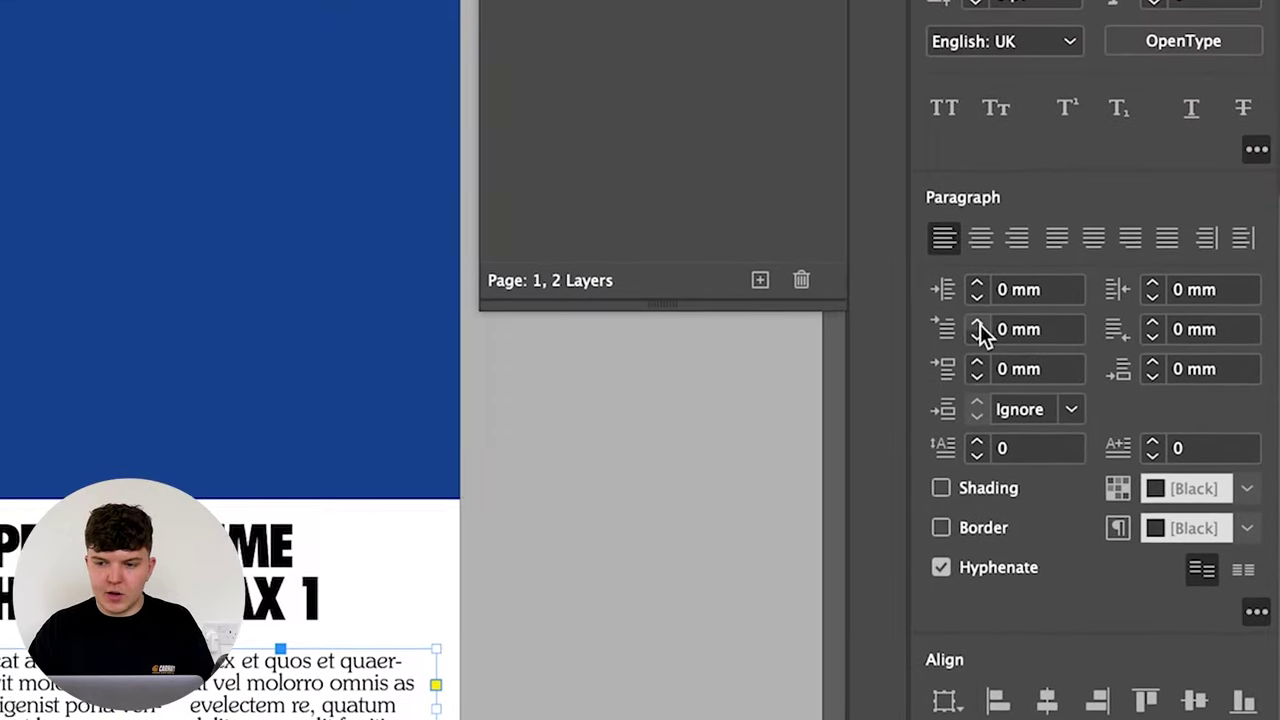
left_click(1091, 368)
left_click(978, 323)
left_click(978, 323)
left_click(978, 323)
left_click(978, 323)
left_click(978, 323)
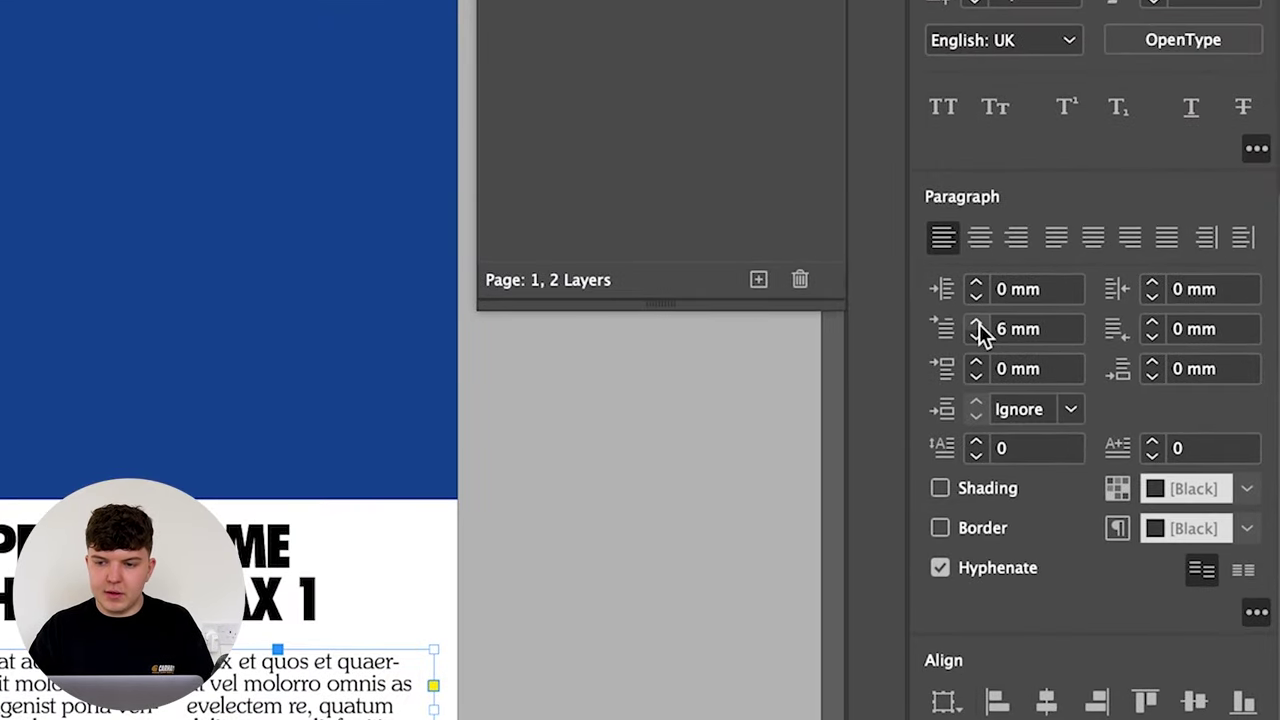
left_click(978, 323)
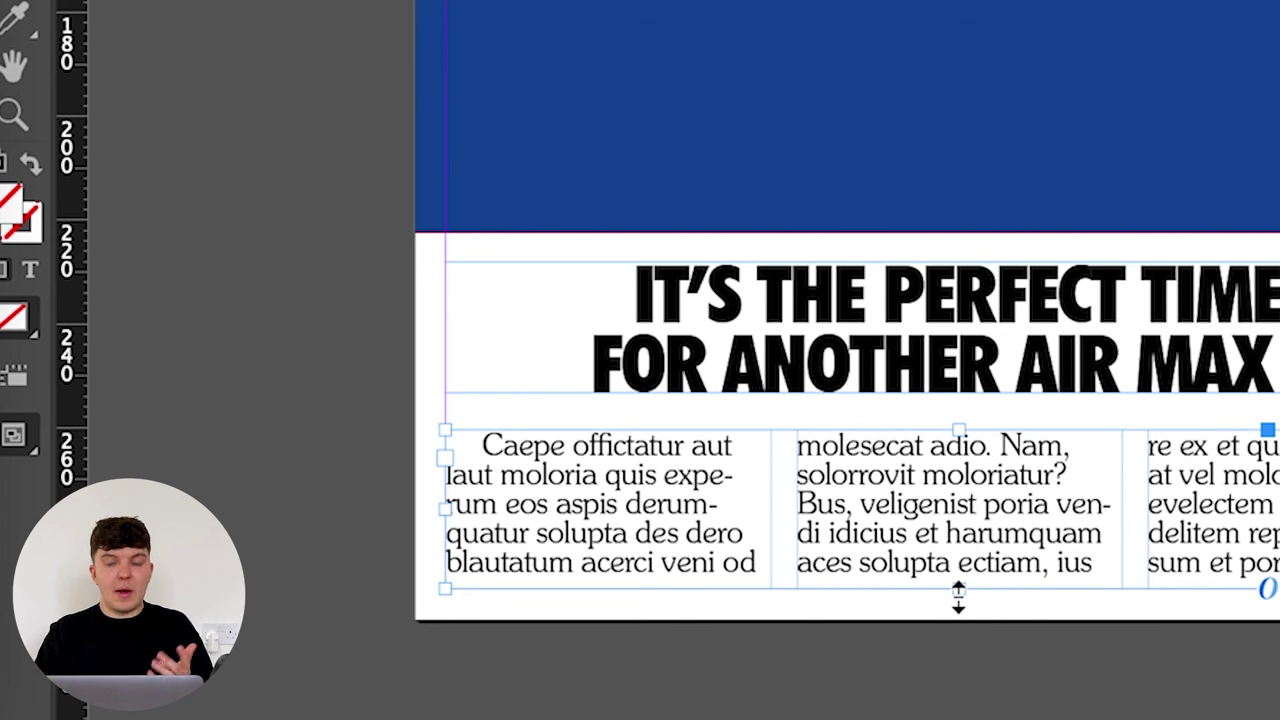
left_click_drag(958, 597, 957, 556)
Step: Create an enlarged author byline frame, fit it to its text, and centre it under the columns
left_click(676, 600)
key("w")
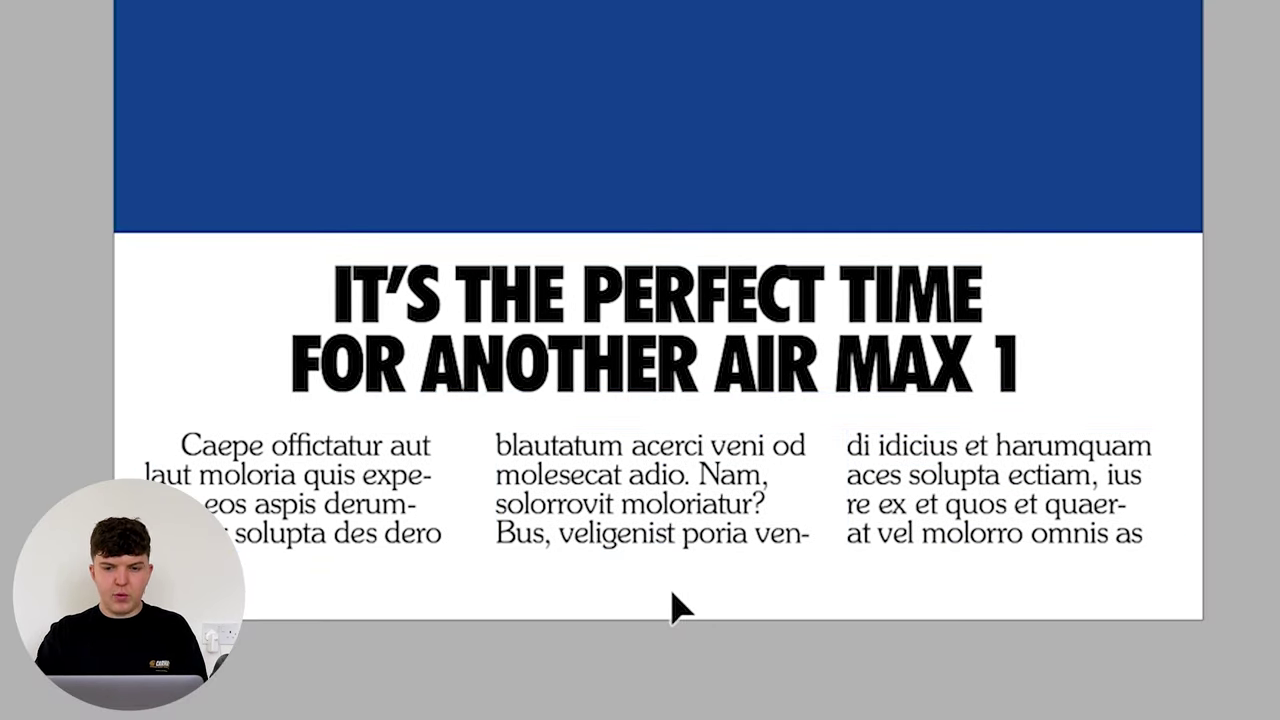
key("w")
left_click_drag(668, 520, 686, 694)
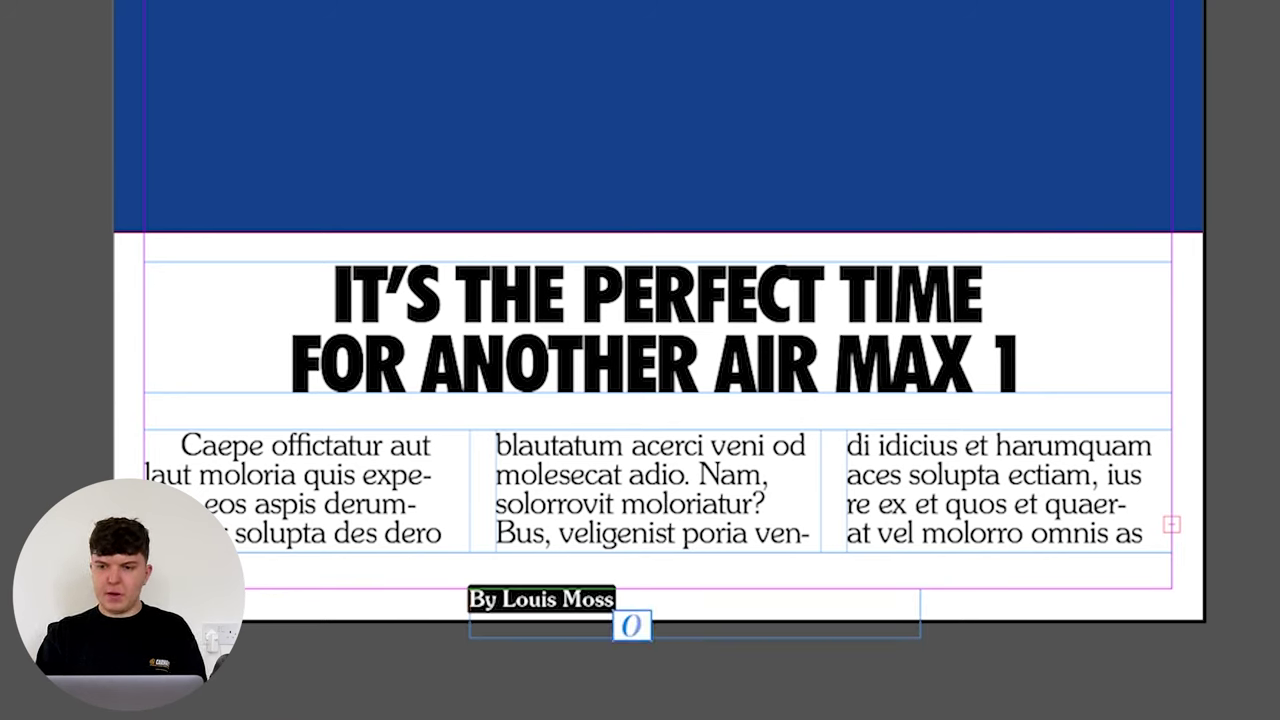
key("ctrl+shift+period")
key("ctrl+shift+period")
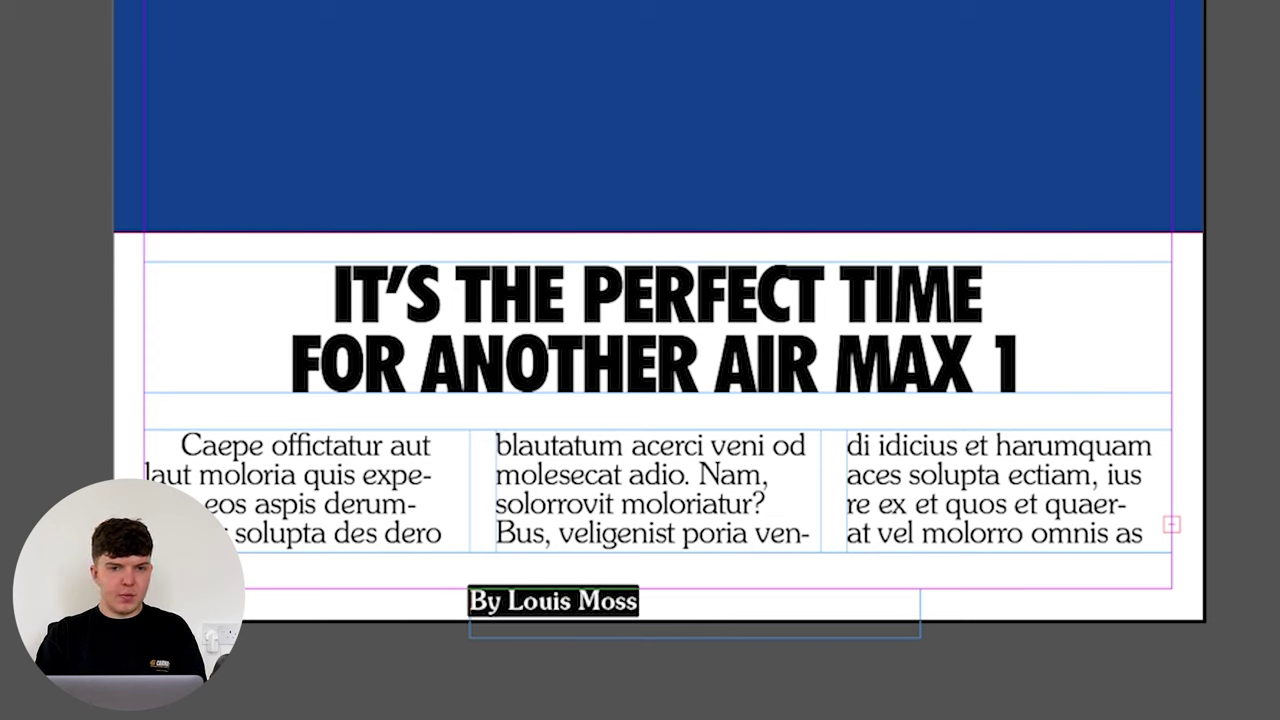
key("Escape")
key("ctrl+alt+c")
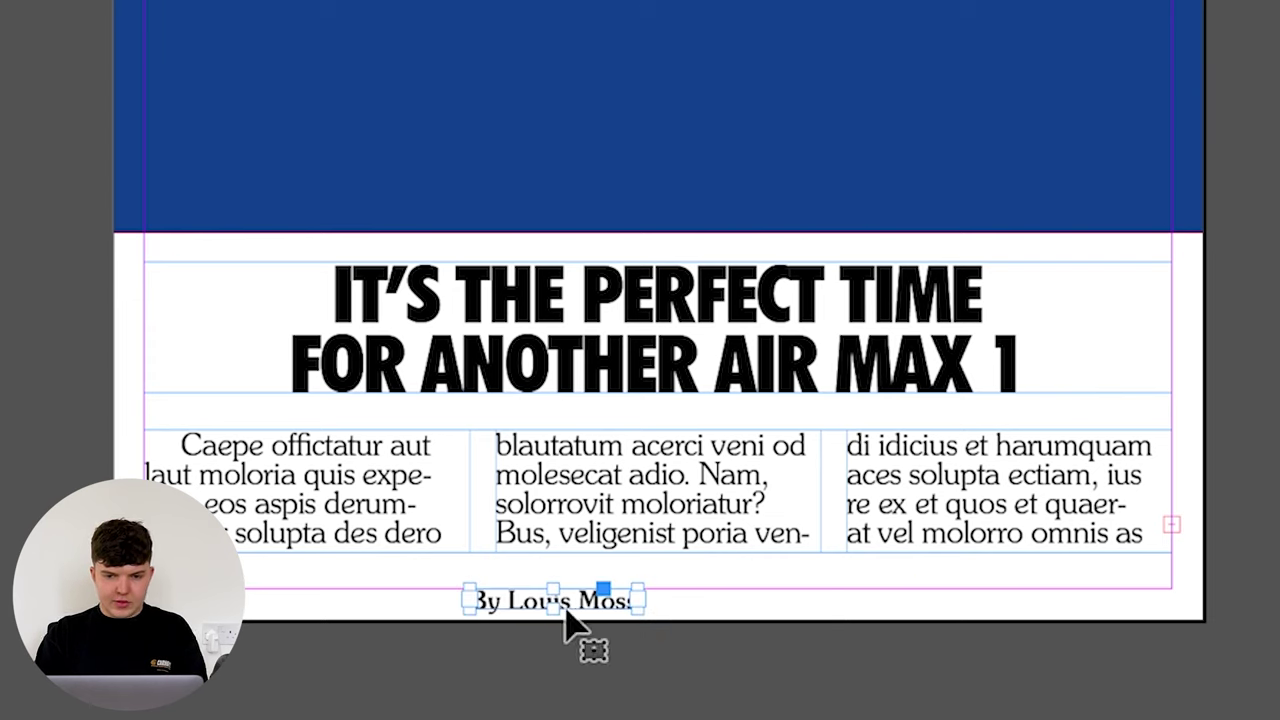
left_click_drag(556, 610, 688, 566)
Step: Nudge the body text frame up to Y 258.75 mm
key("w")
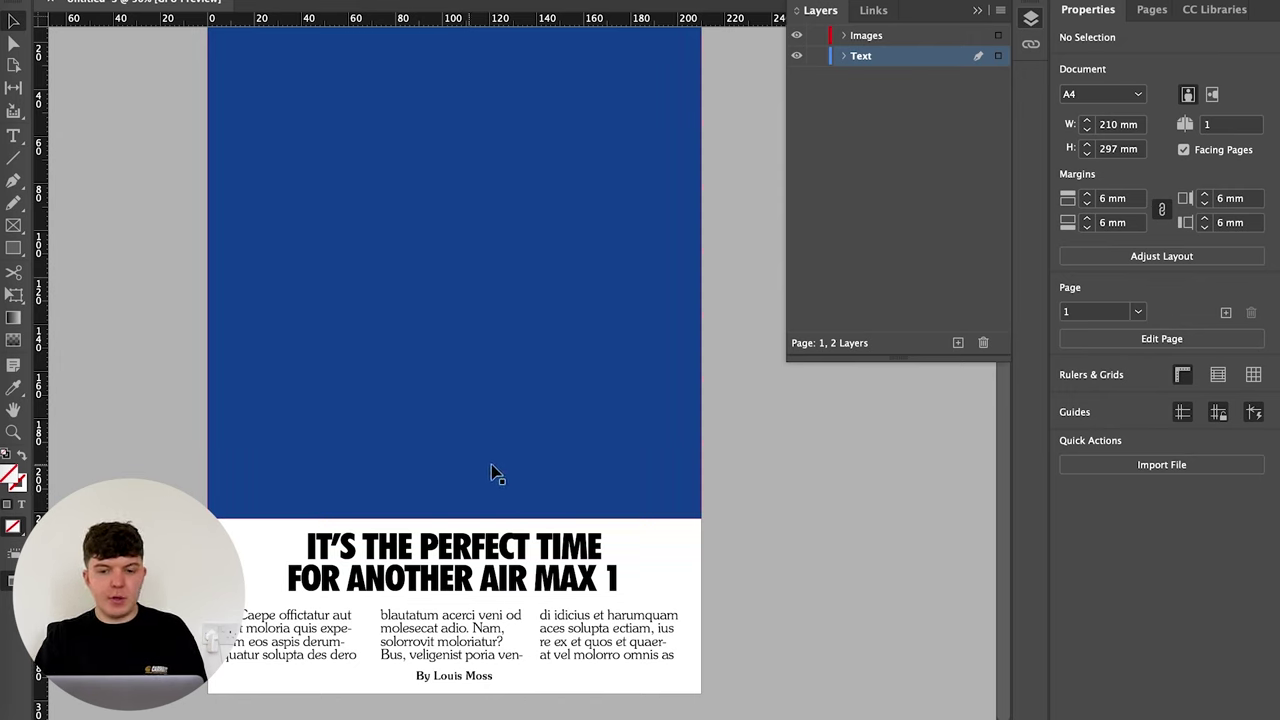
left_click_drag(450, 640, 450, 636)
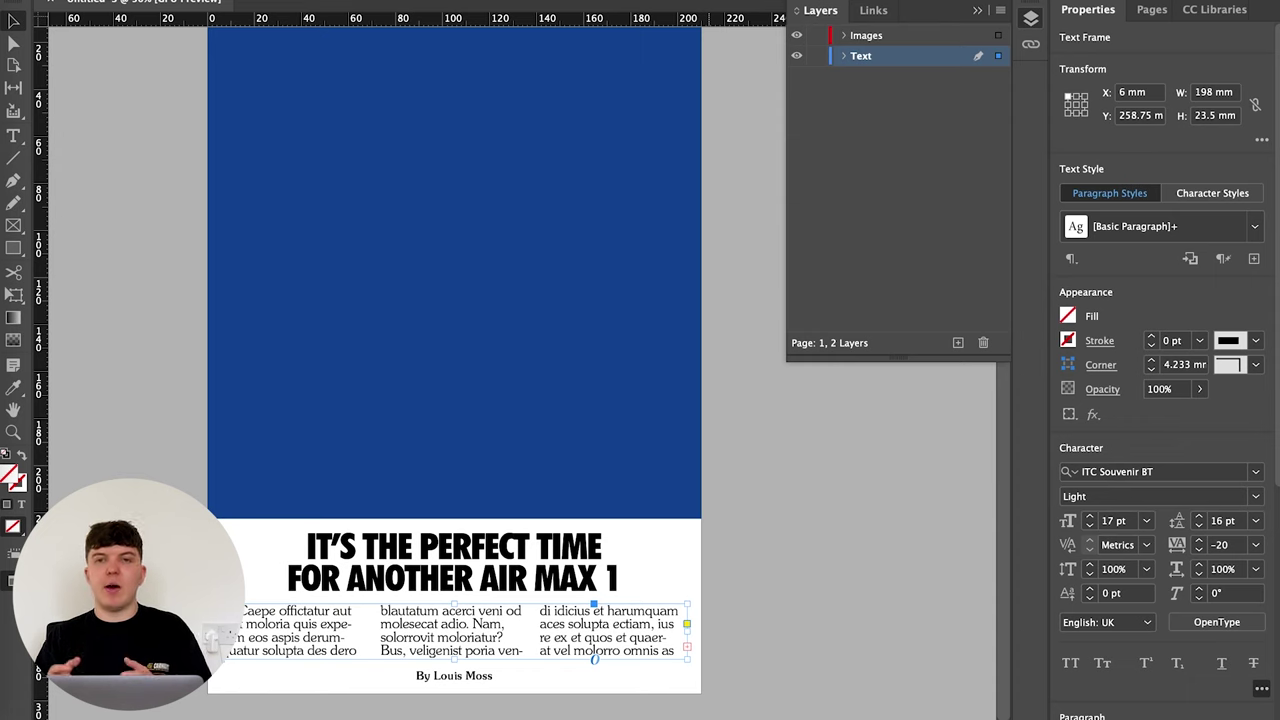
left_click(787, 616)
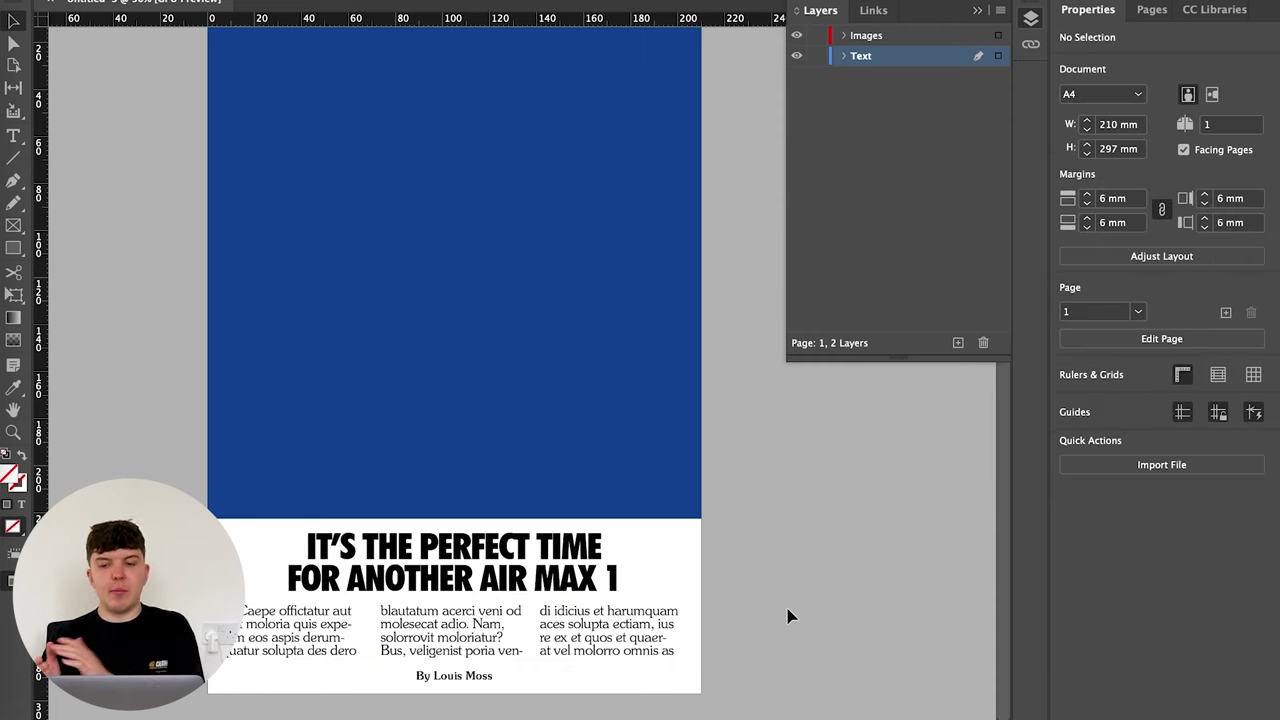
Step: Place Nike_MainImage.psd into the blue frame and shift the photo up so both sneakers show
left_click_drag(787, 616, 506, 382)
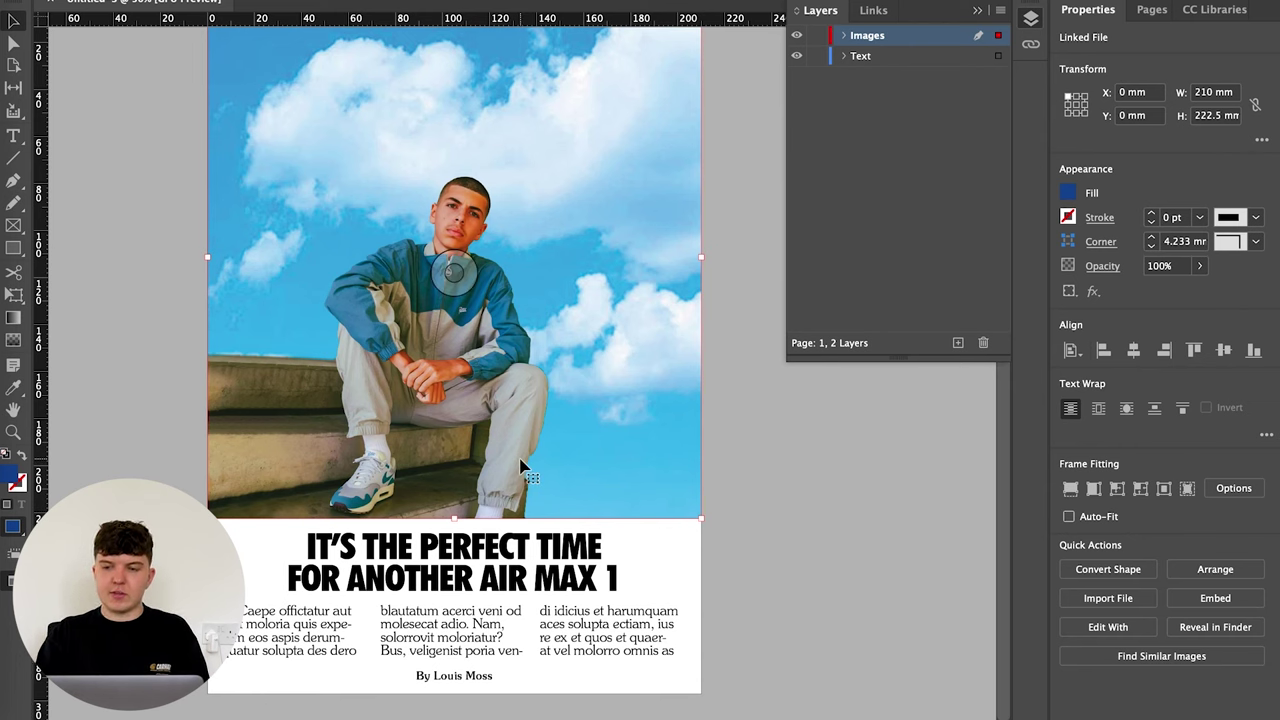
scroll(588, 468, "up", 1)
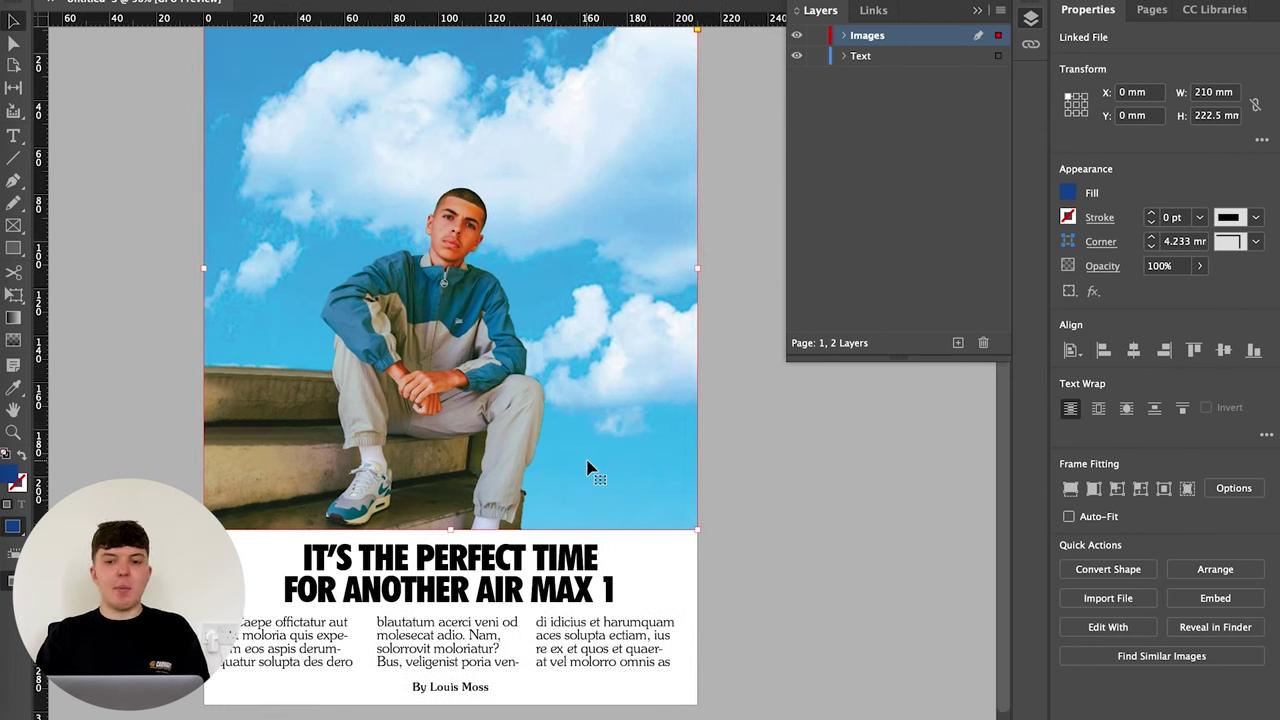
scroll(588, 468, "up", 2)
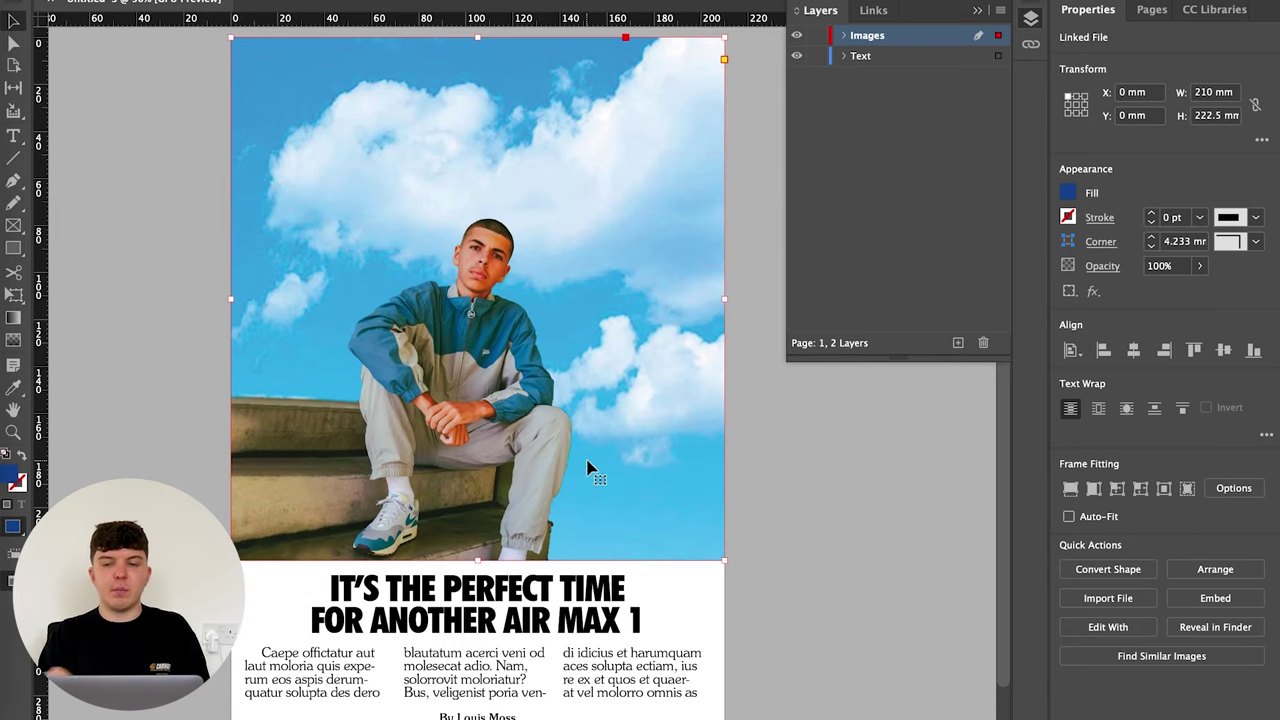
left_click_drag(588, 468, 586, 416)
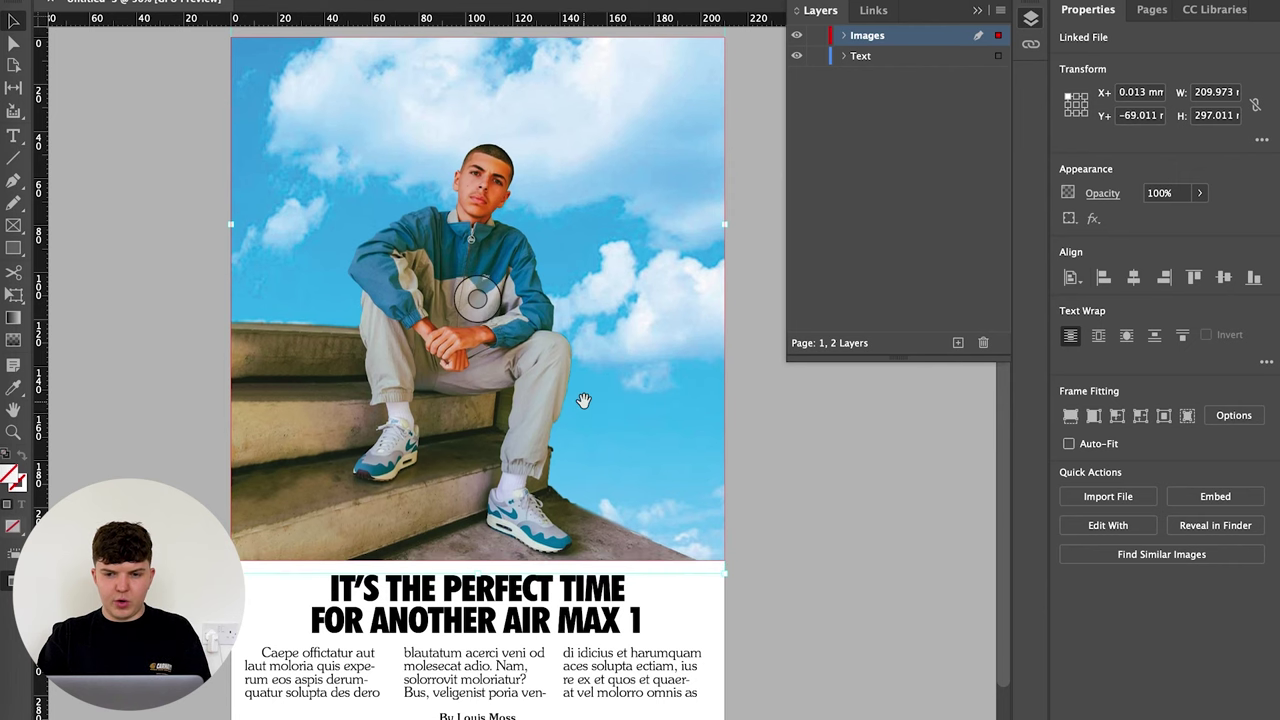
key("super+shift+a")
left_click(705, 717)
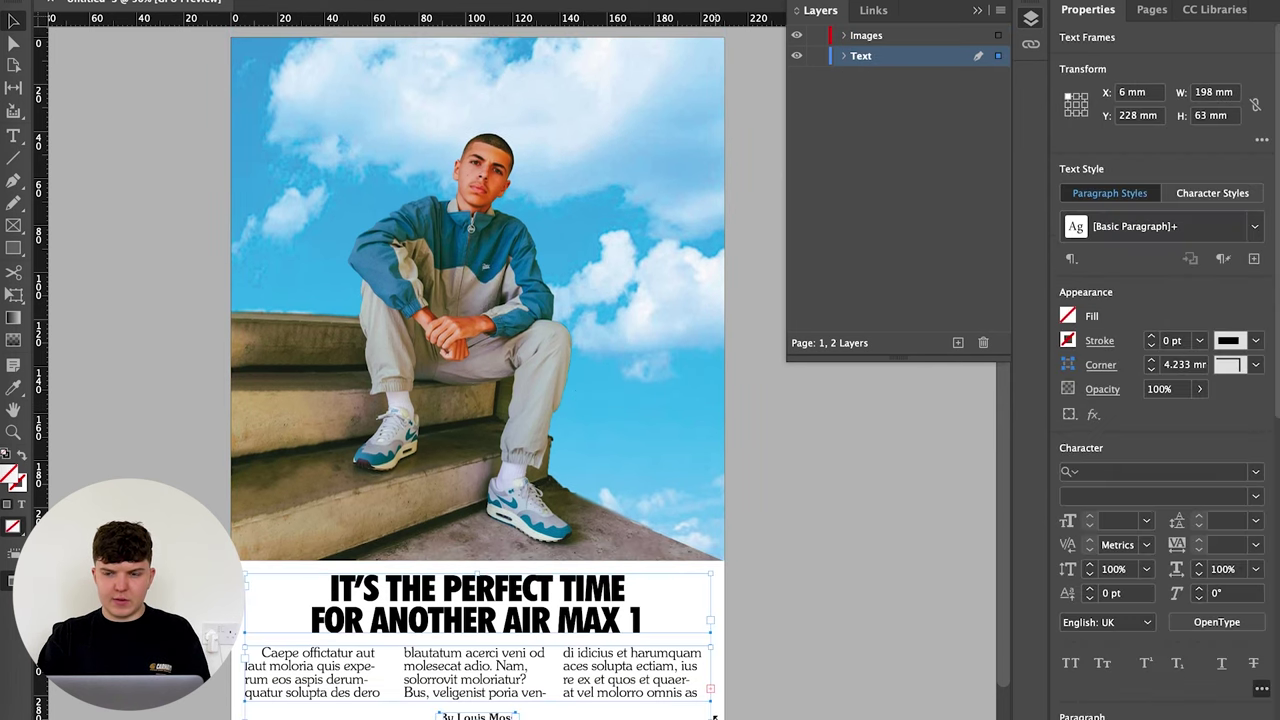
Step: Place the black Patta logo at the top-right corner of the photo
left_click(797, 57)
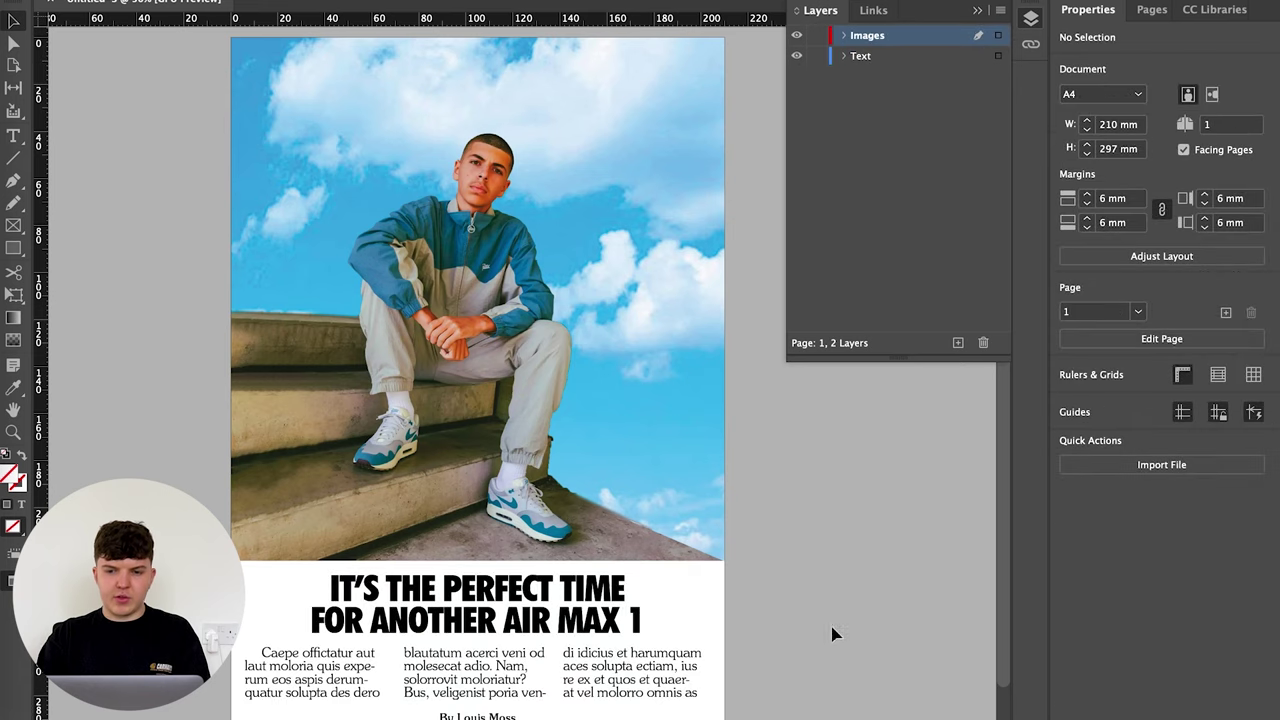
left_click_drag(165, 285, 654, 106)
key("w")
left_click(770, 497)
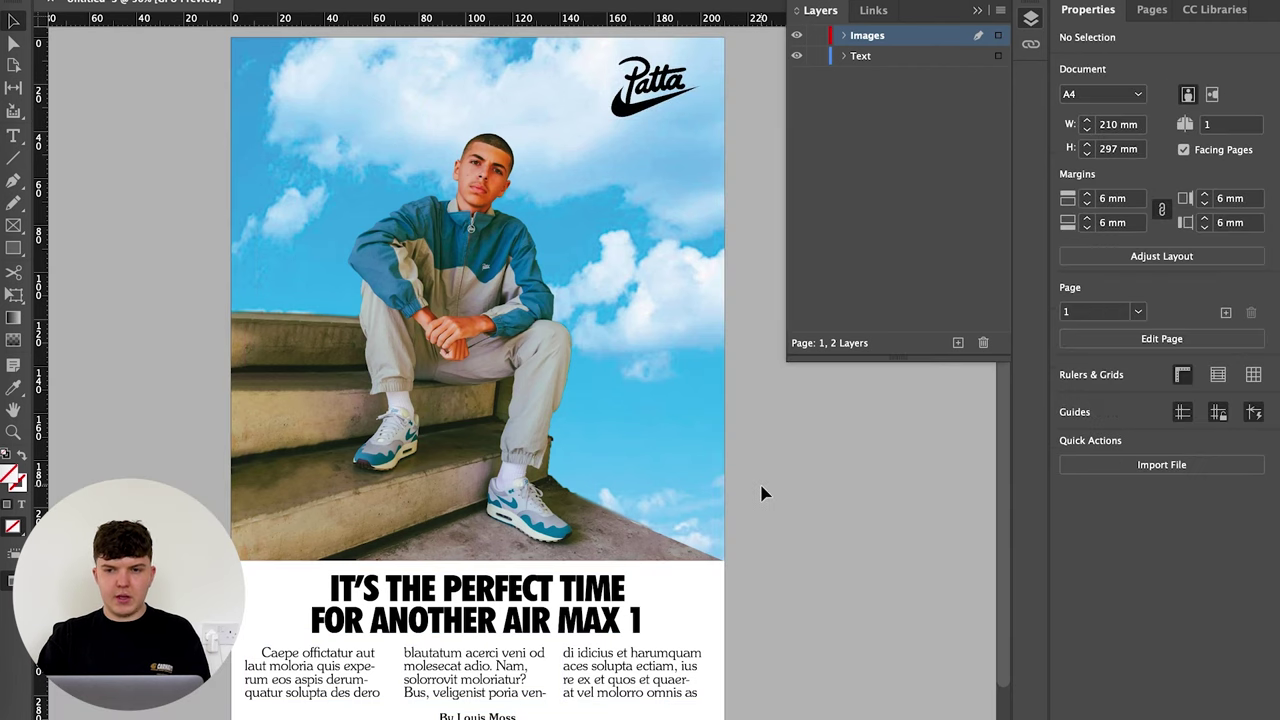
scroll(922, 634, "down", 1)
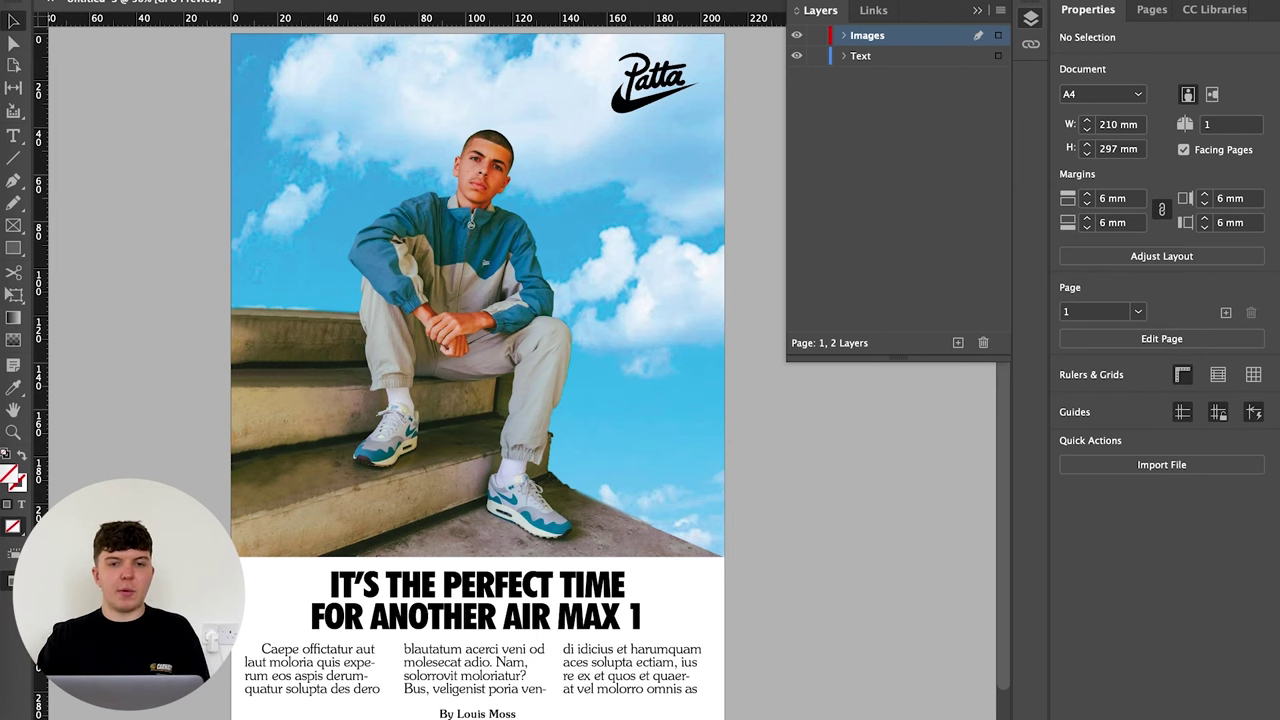
Step: Shrink the bottom-right sneaker cut-out and nudge it twice to the right with Shift+Right
left_click(553, 620)
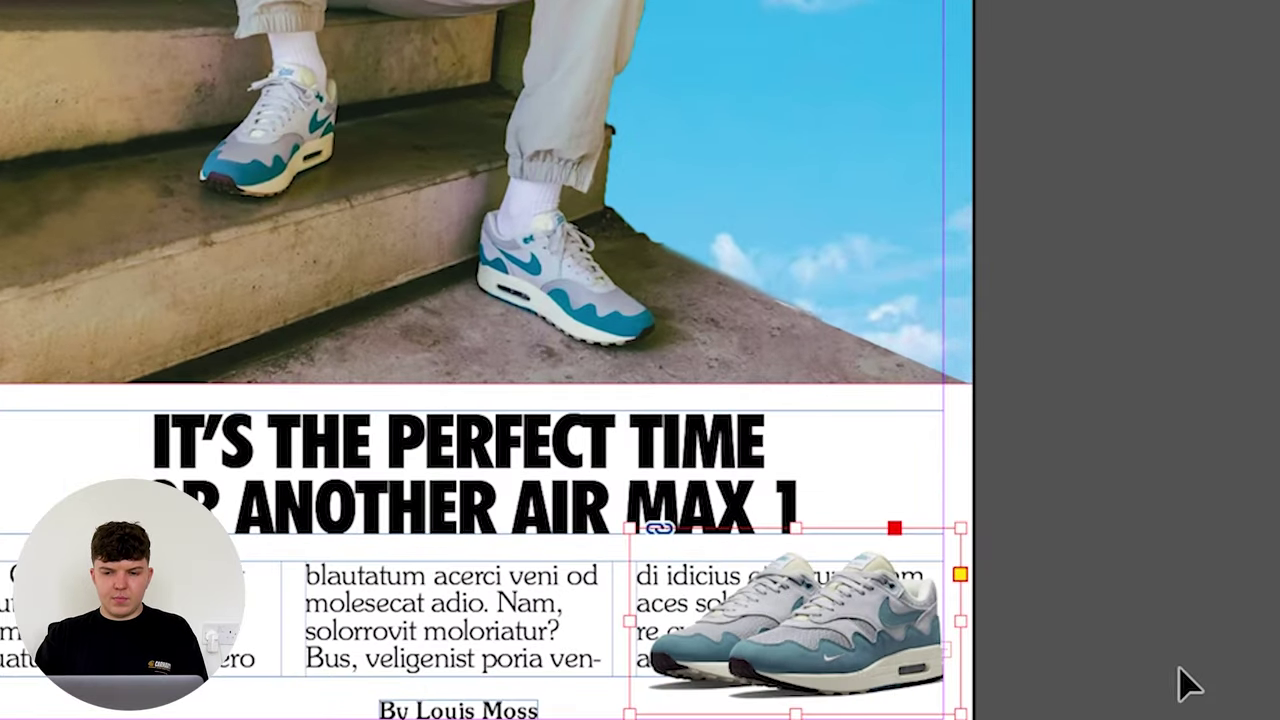
left_click(1059, 687)
key("w")
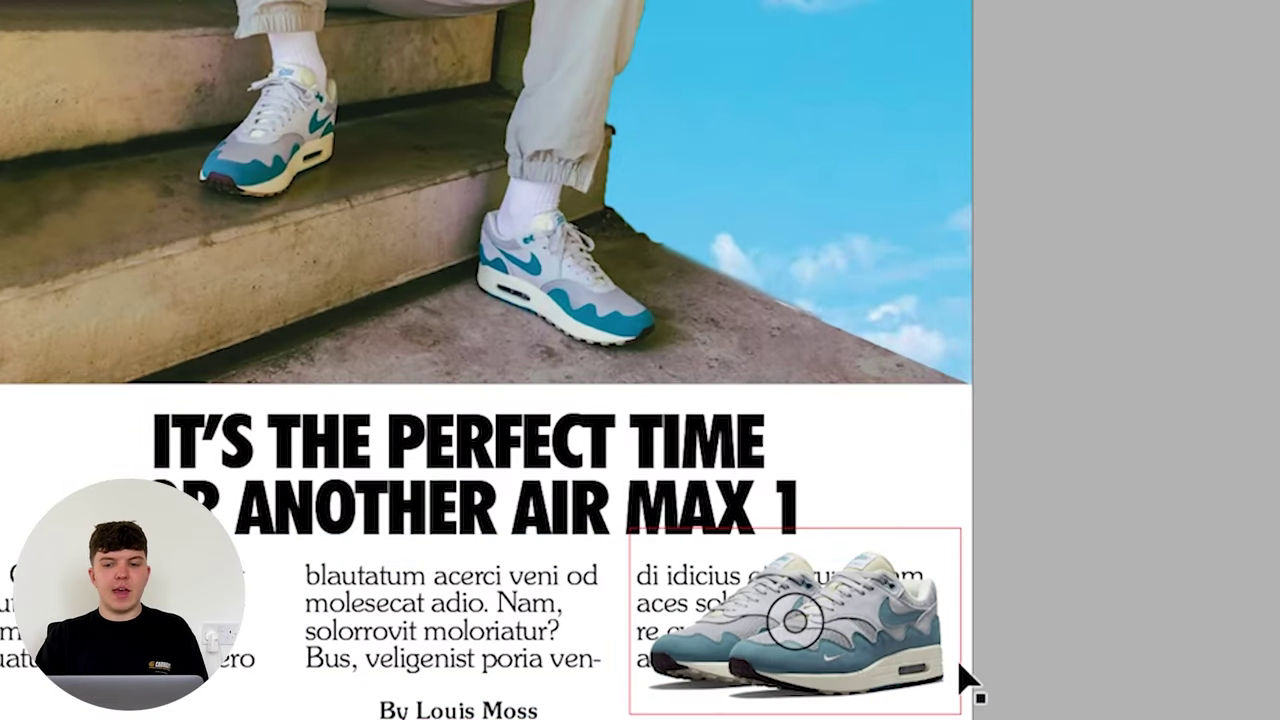
left_click(863, 686)
left_click_drag(960, 710, 925, 695)
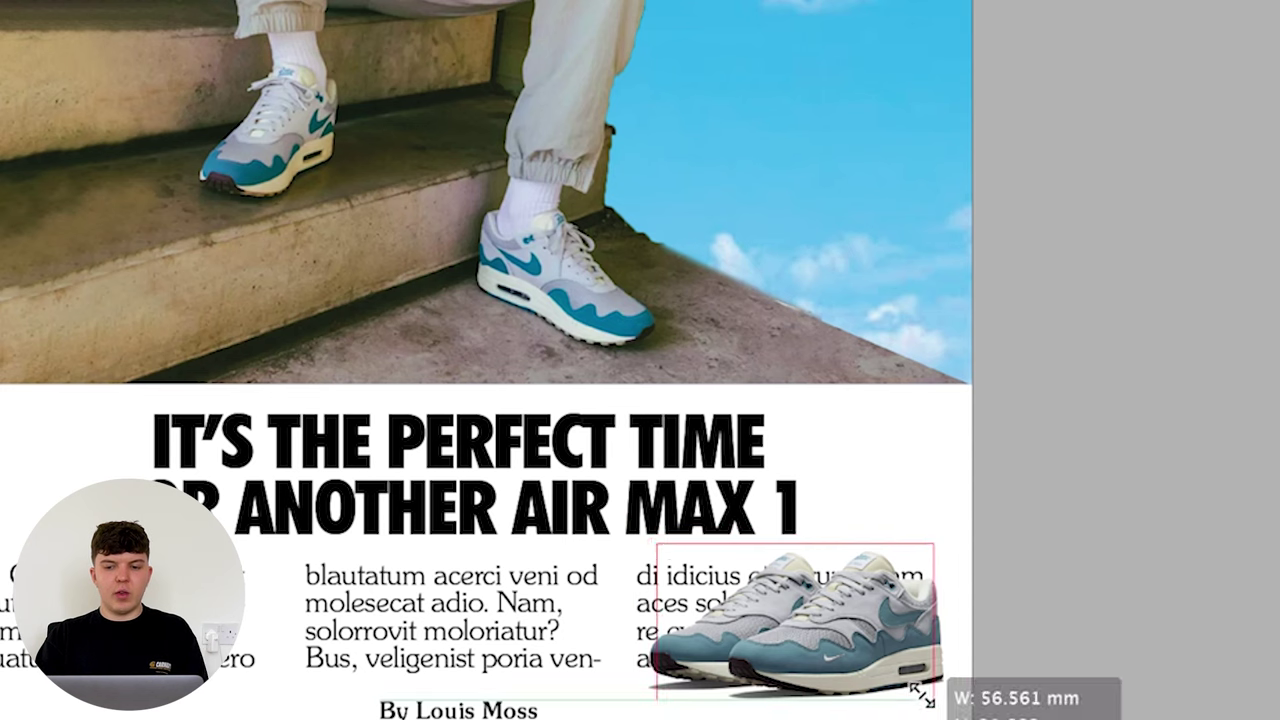
key("w")
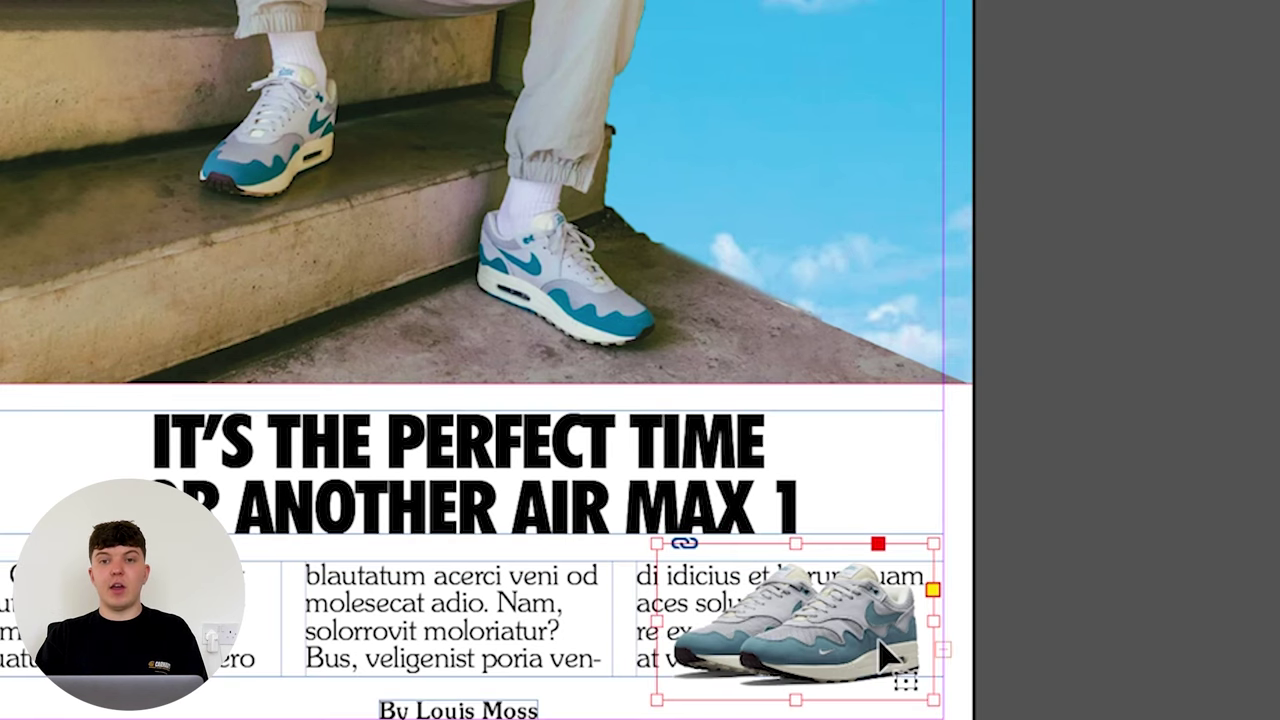
key("w")
key("shift+Right")
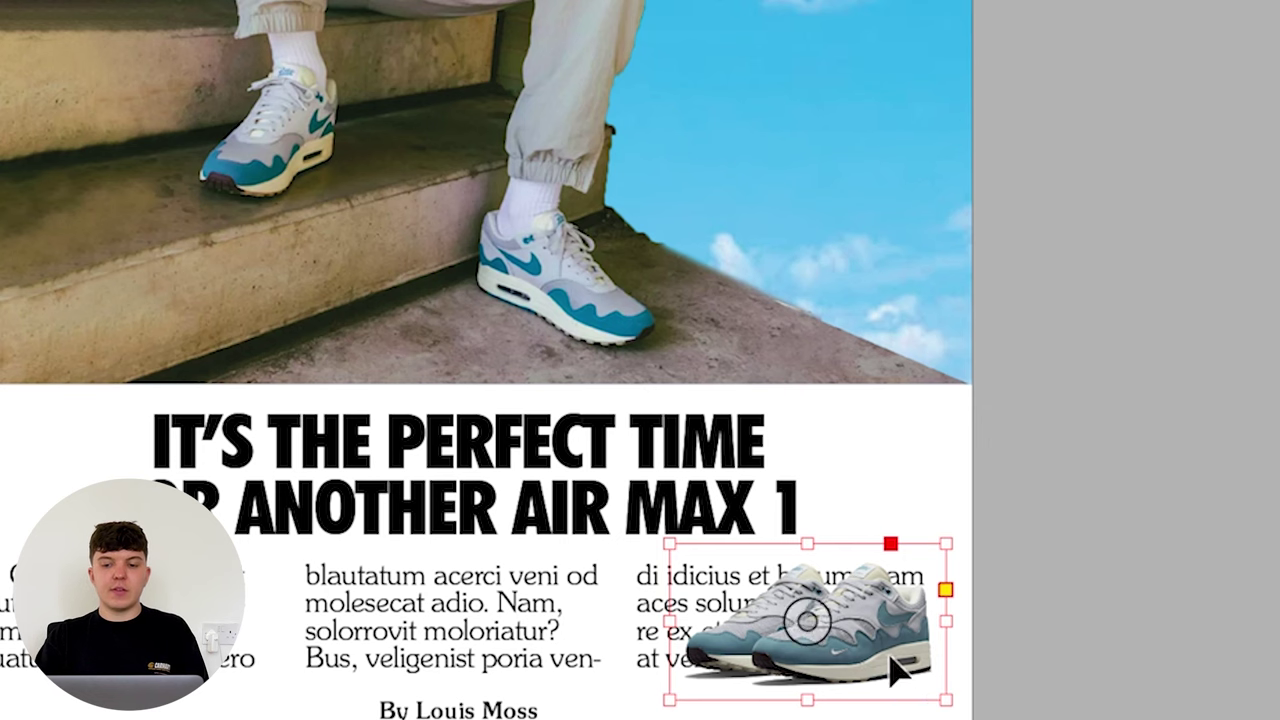
key("shift+Right")
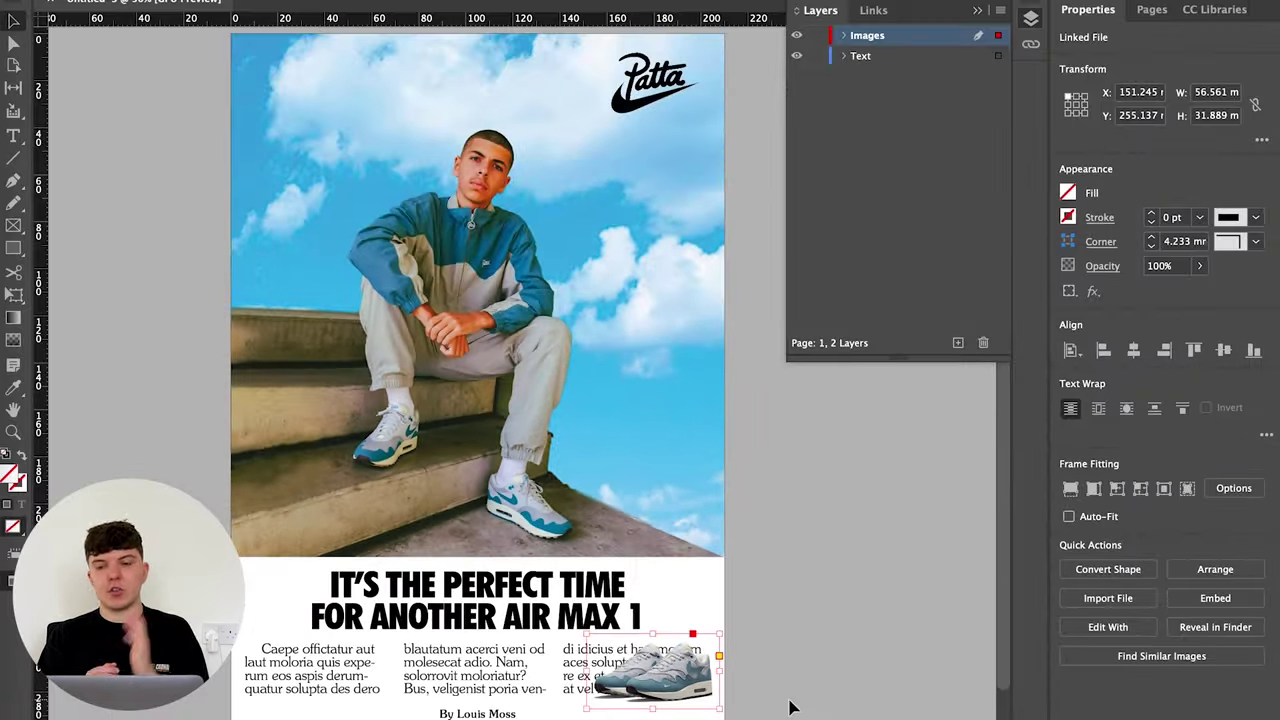
Step: Apply Wrap around object shape with a Detect Edges contour to the sneaker image, then reposition it slightly
left_click(400, 0)
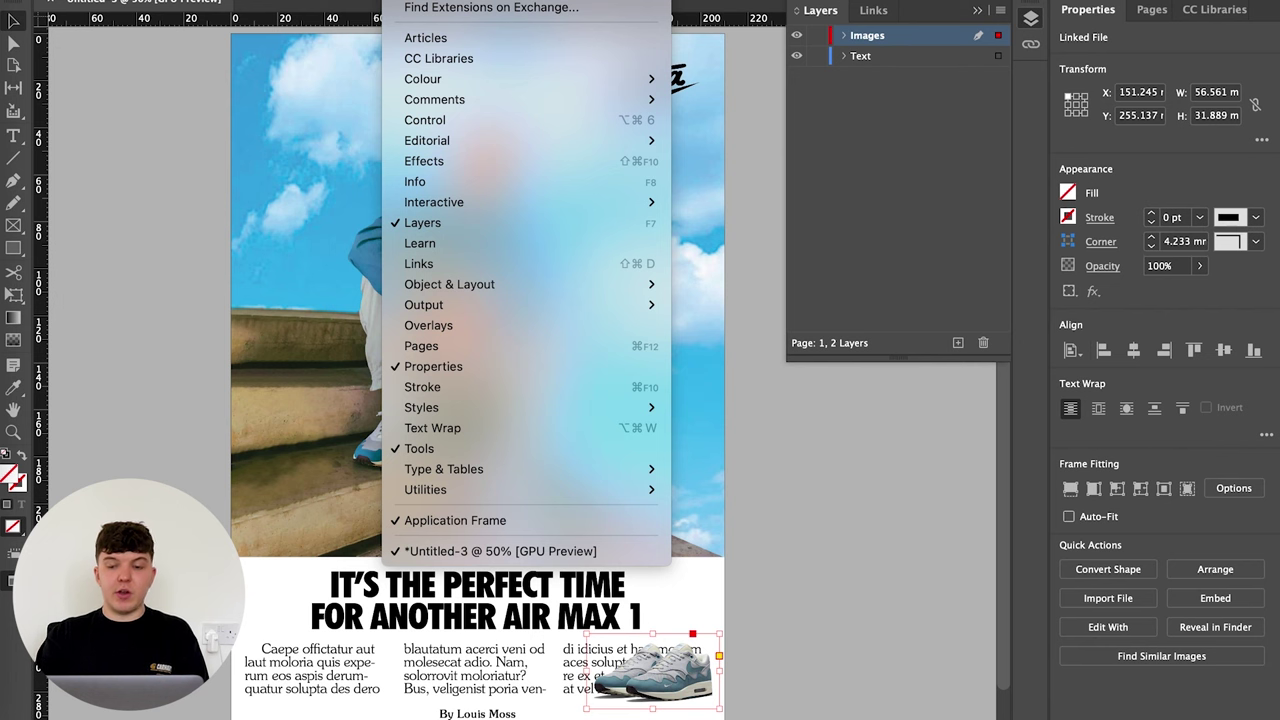
left_click(487, 428)
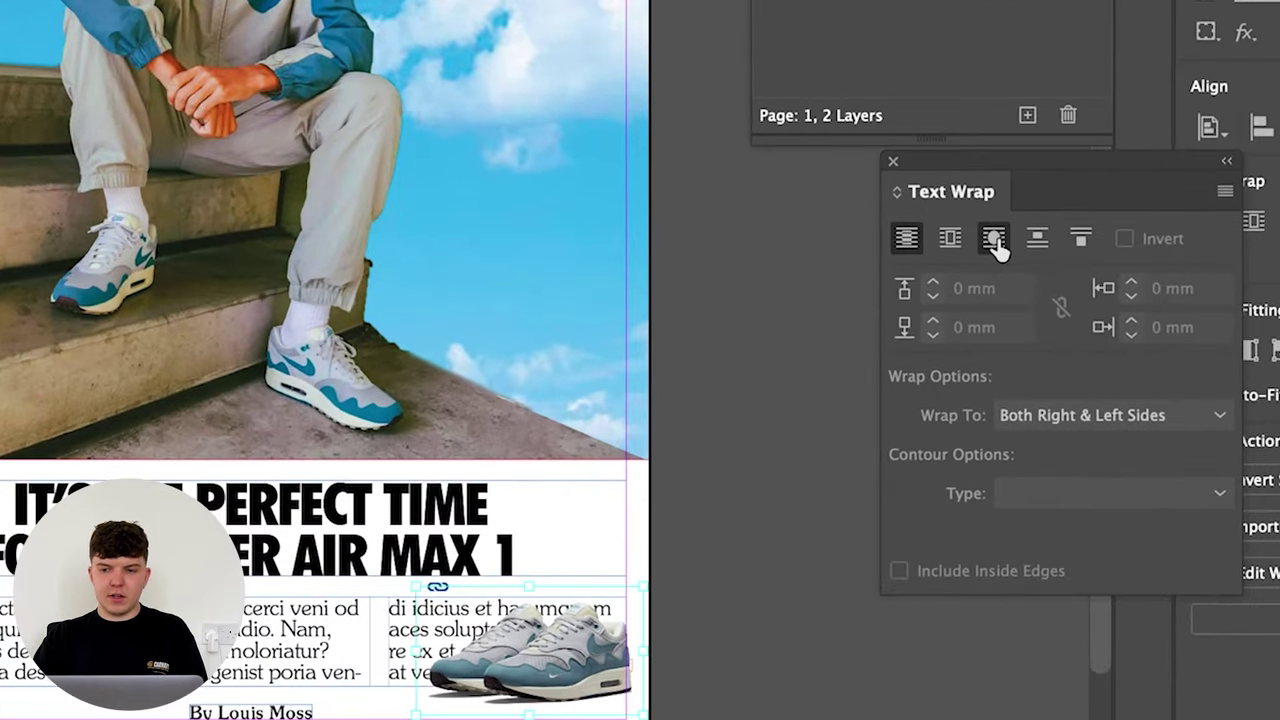
left_click(953, 373)
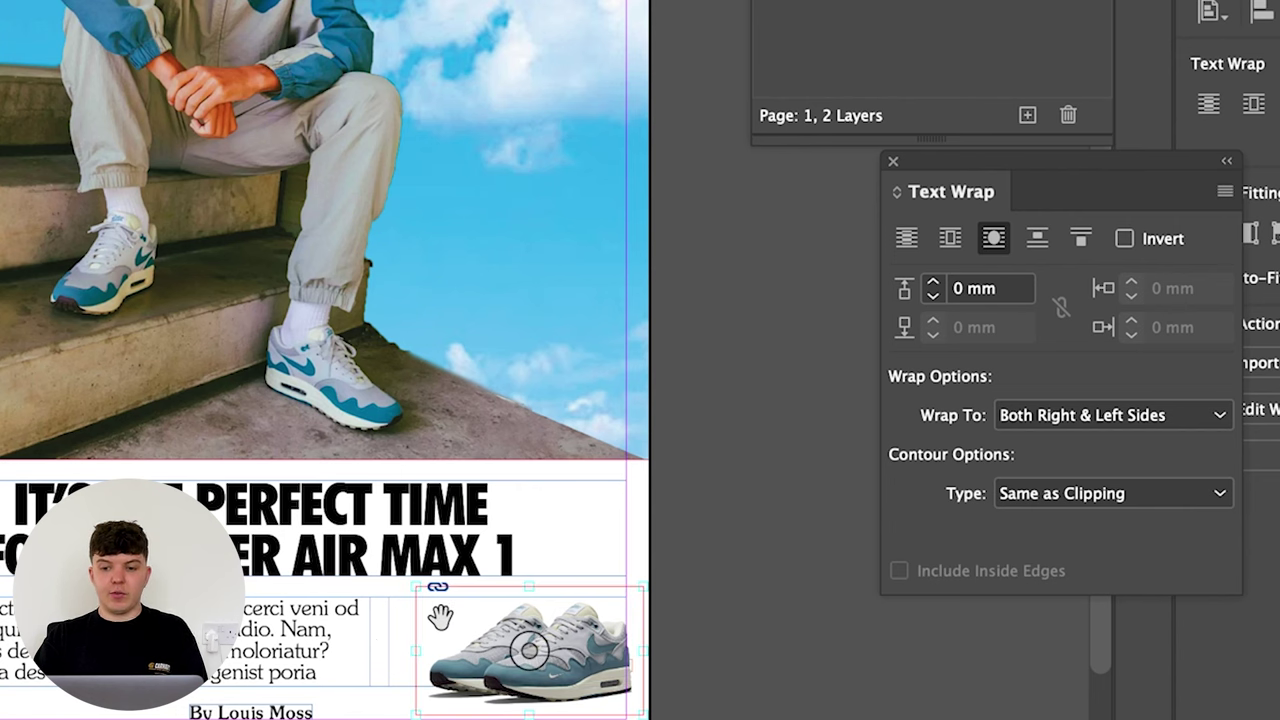
left_click(1025, 497)
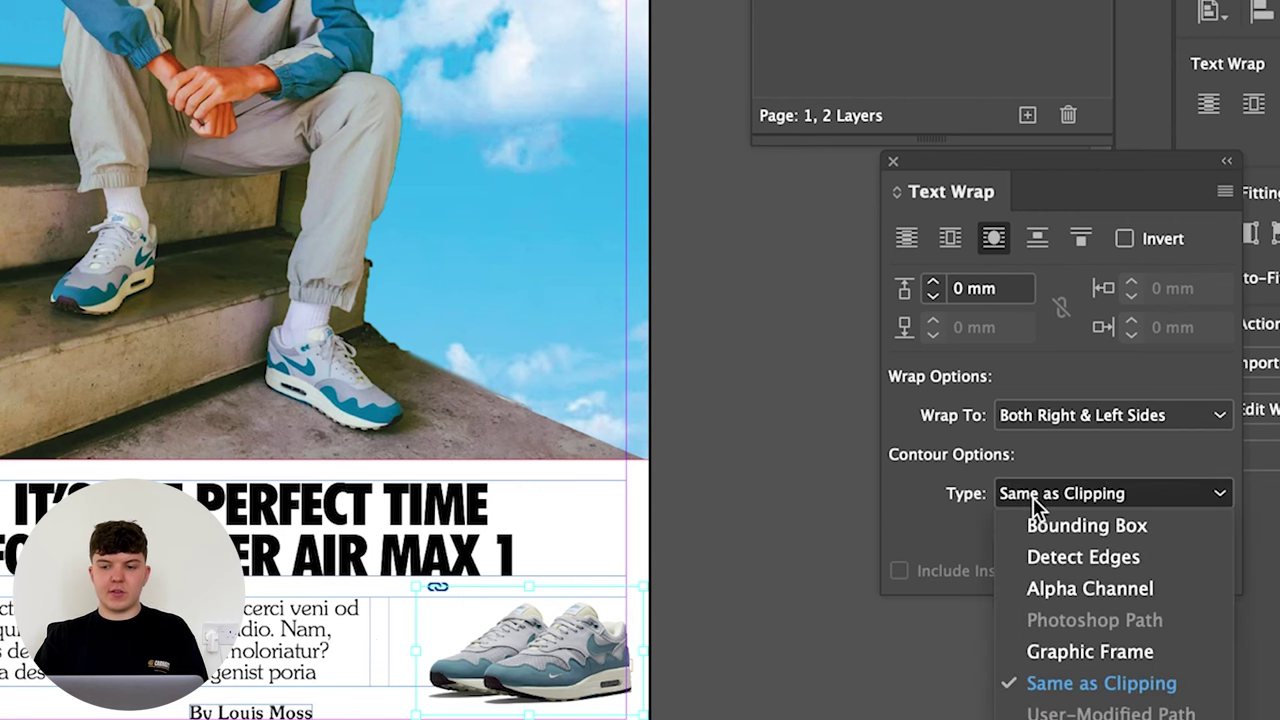
left_click(1115, 558)
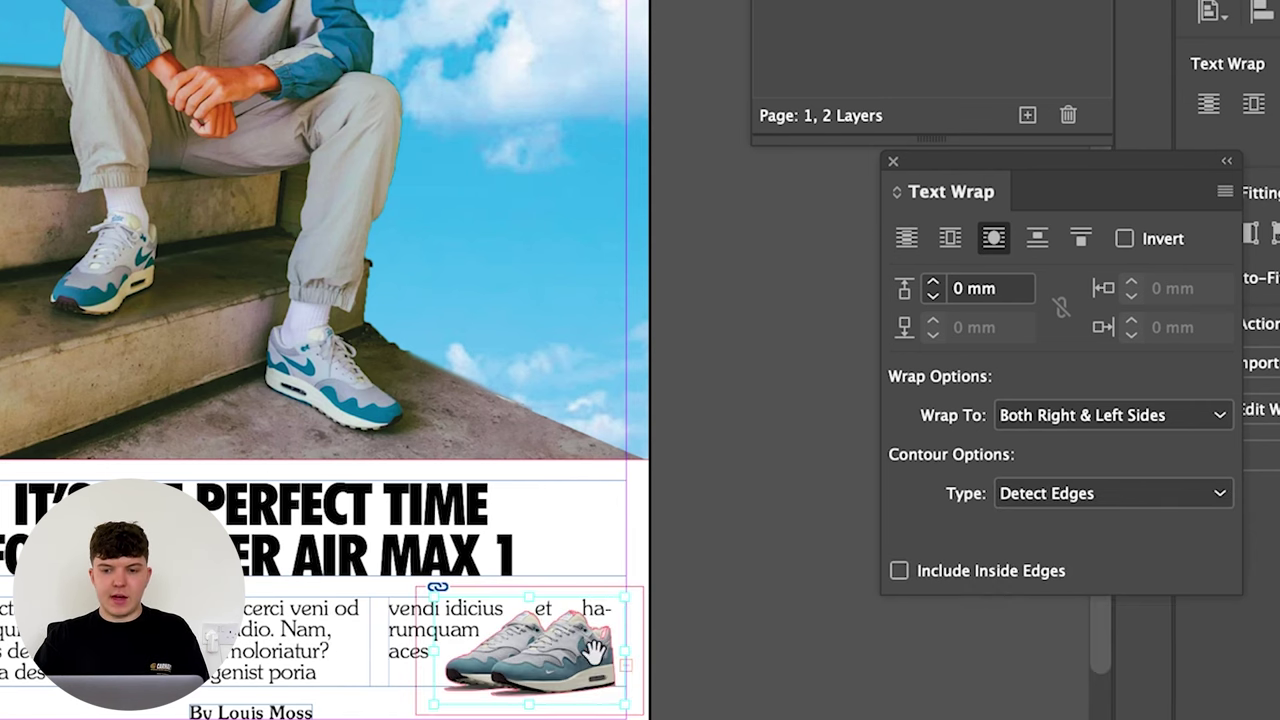
mouse_move(585, 668)
left_mouse_down()
mouse_move(600, 680)
mouse_move(590, 677)
left_mouse_up()
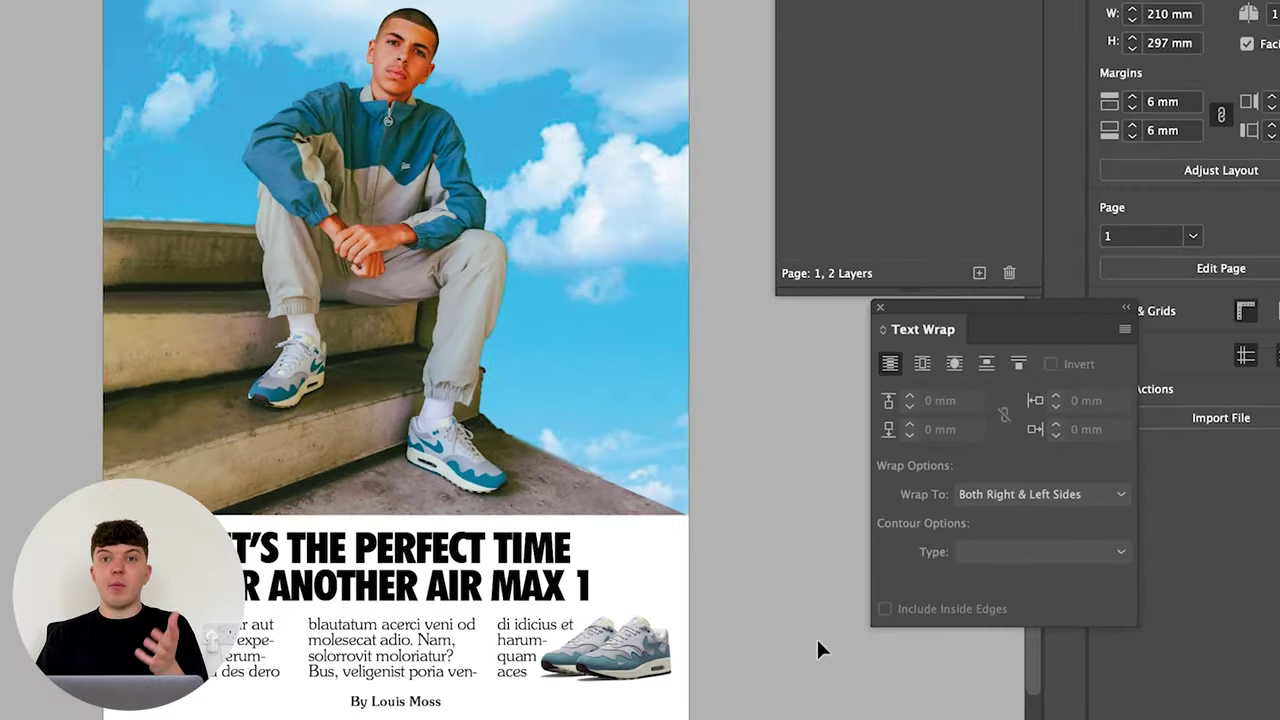
left_click(822, 642)
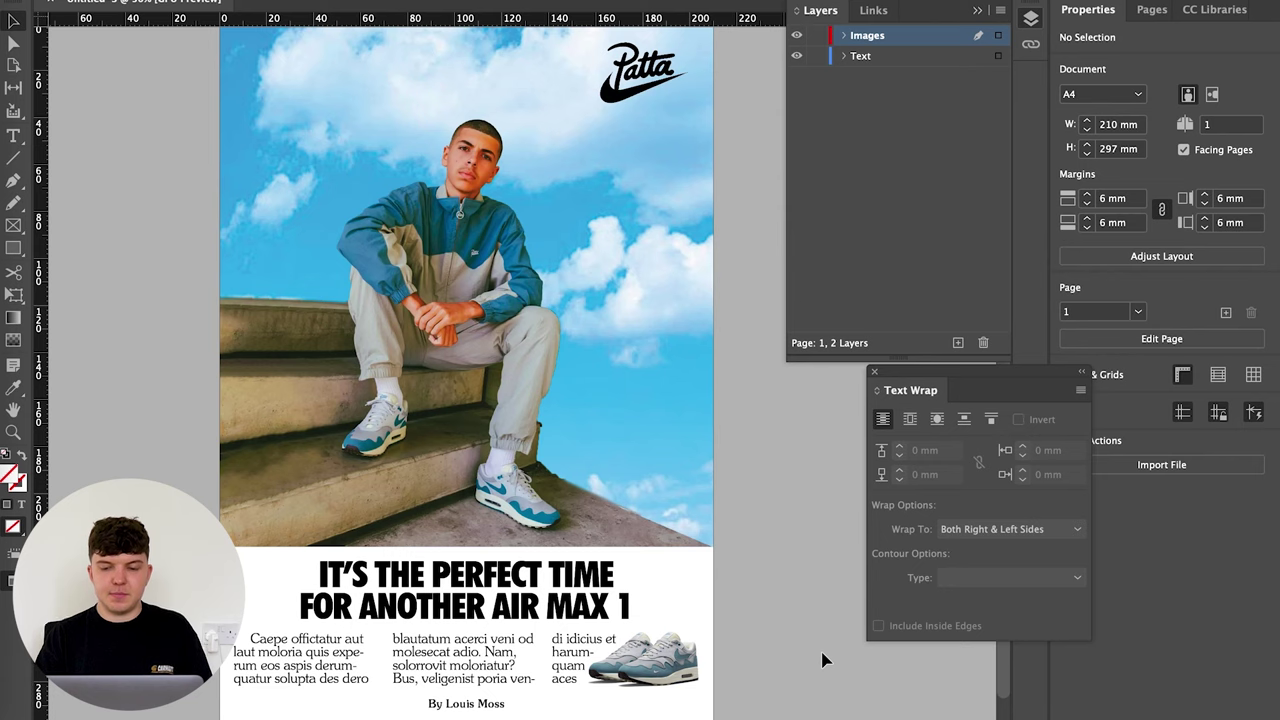
scroll(738, 162, "up", 1)
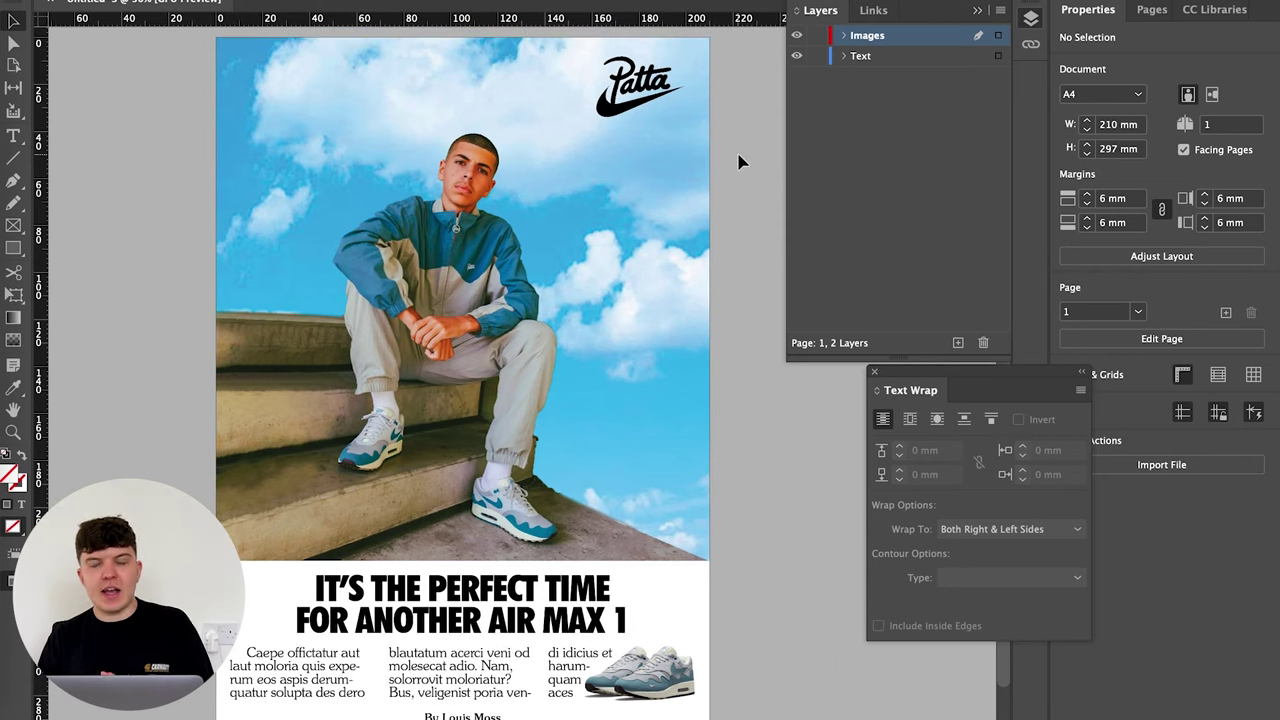
left_click(797, 36)
left_click(797, 36)
left_click(798, 56)
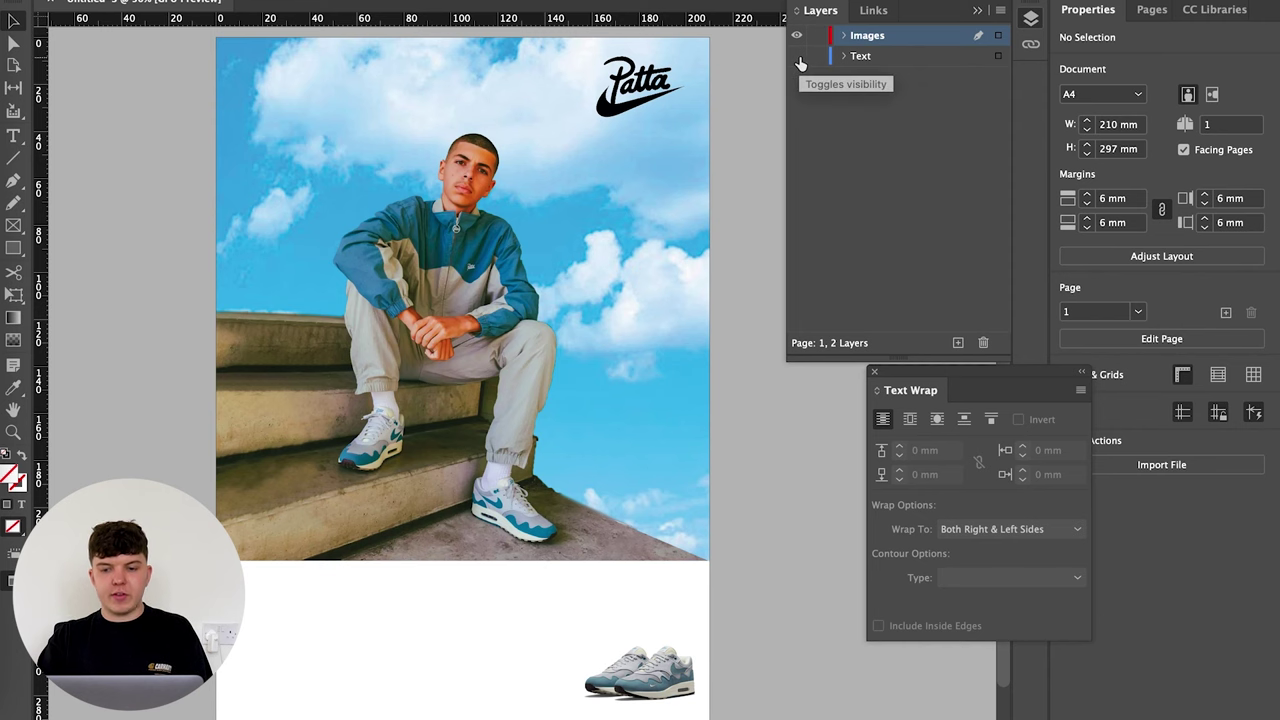
left_click(798, 56)
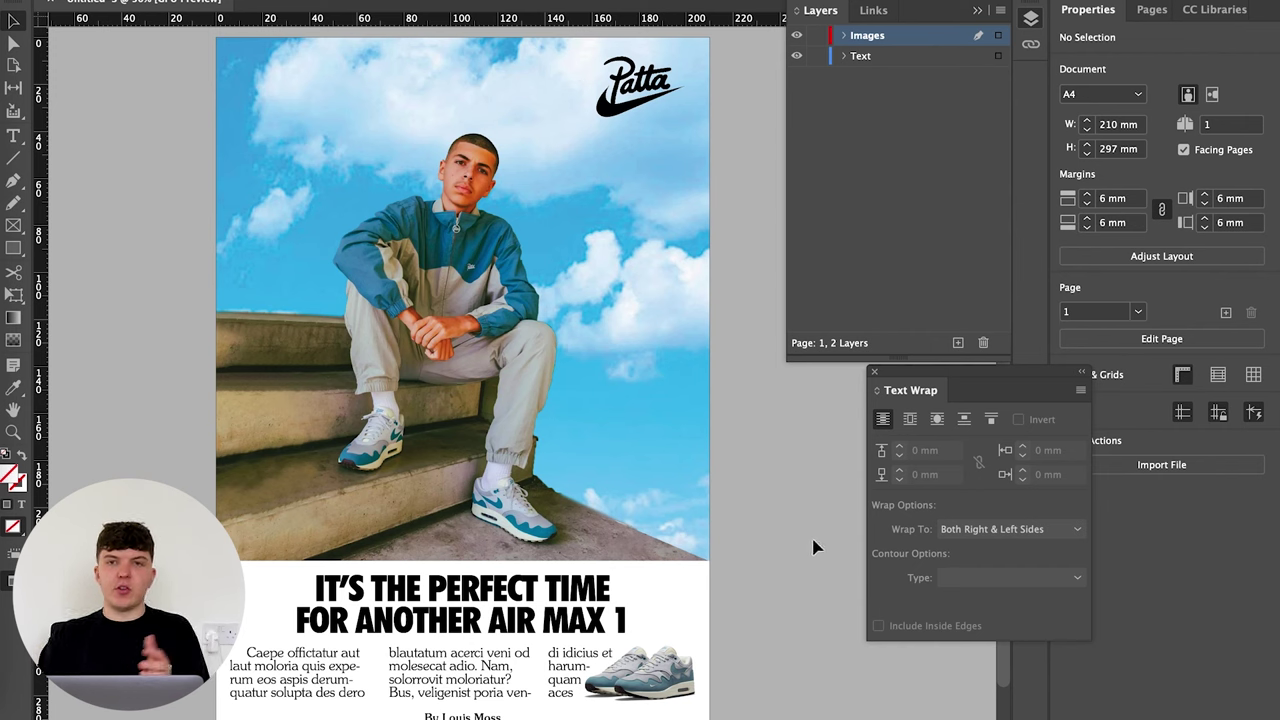
left_click(797, 60)
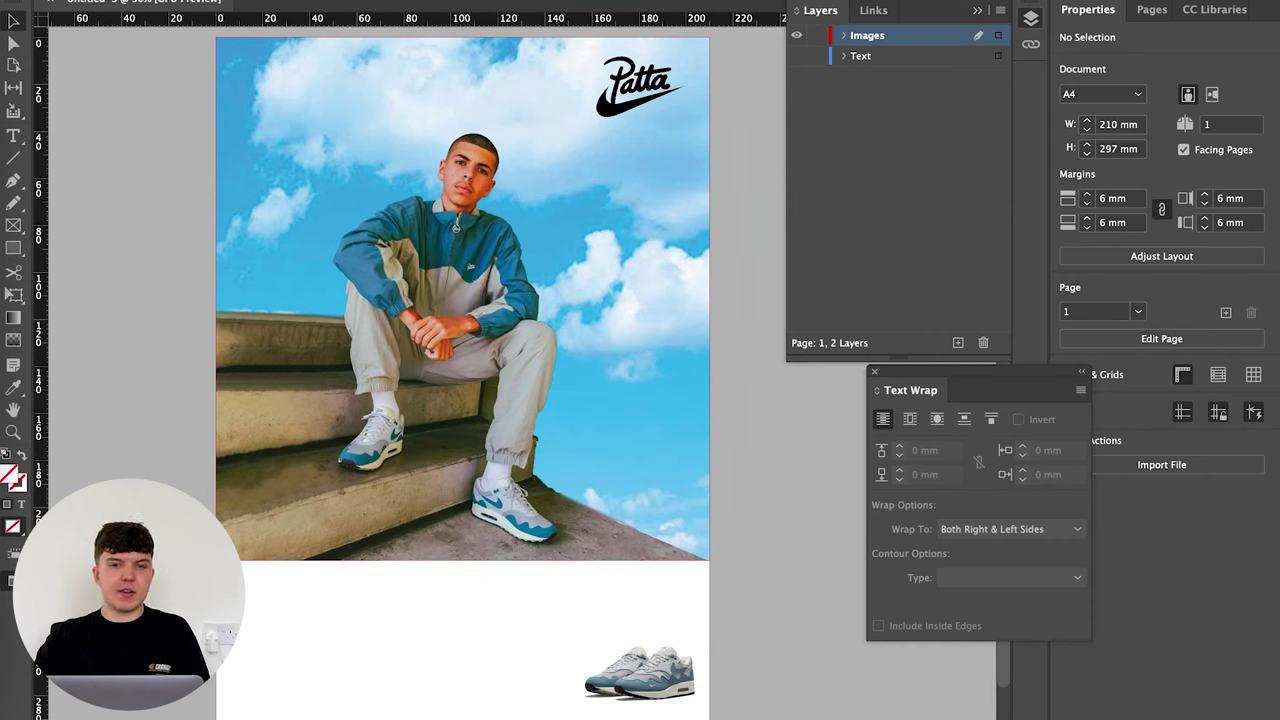
left_click(797, 56)
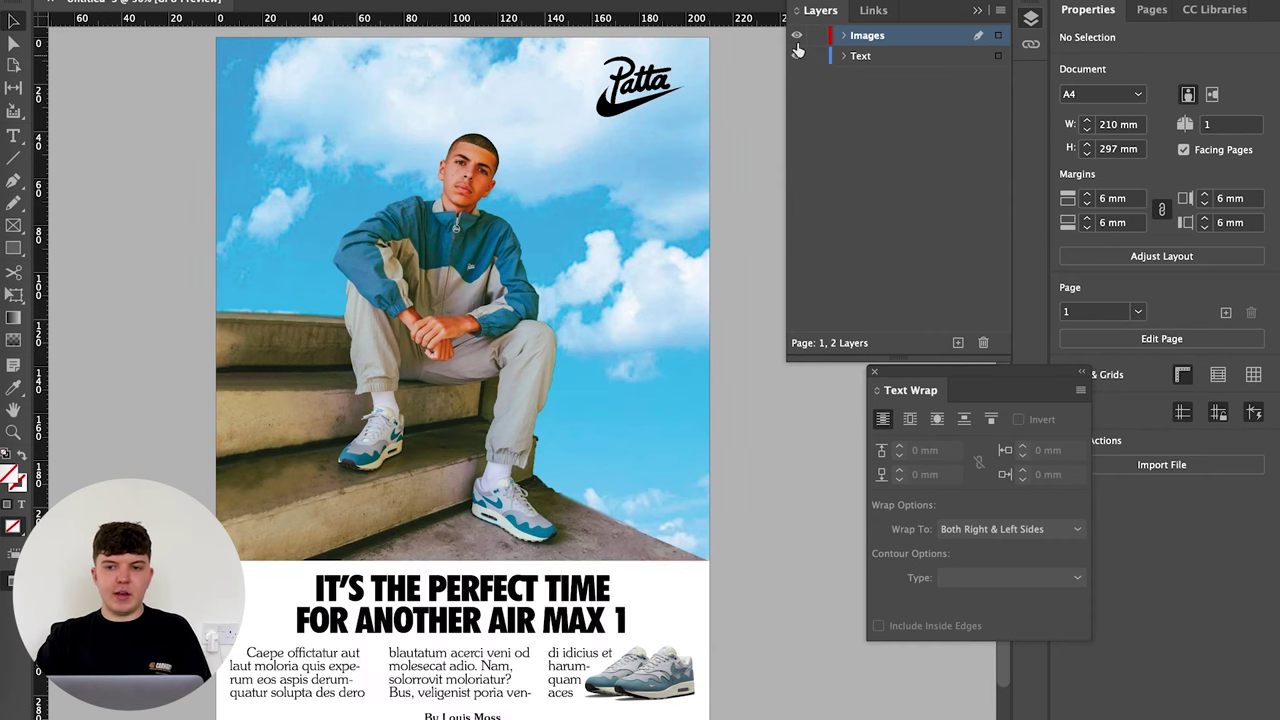
left_click(797, 35)
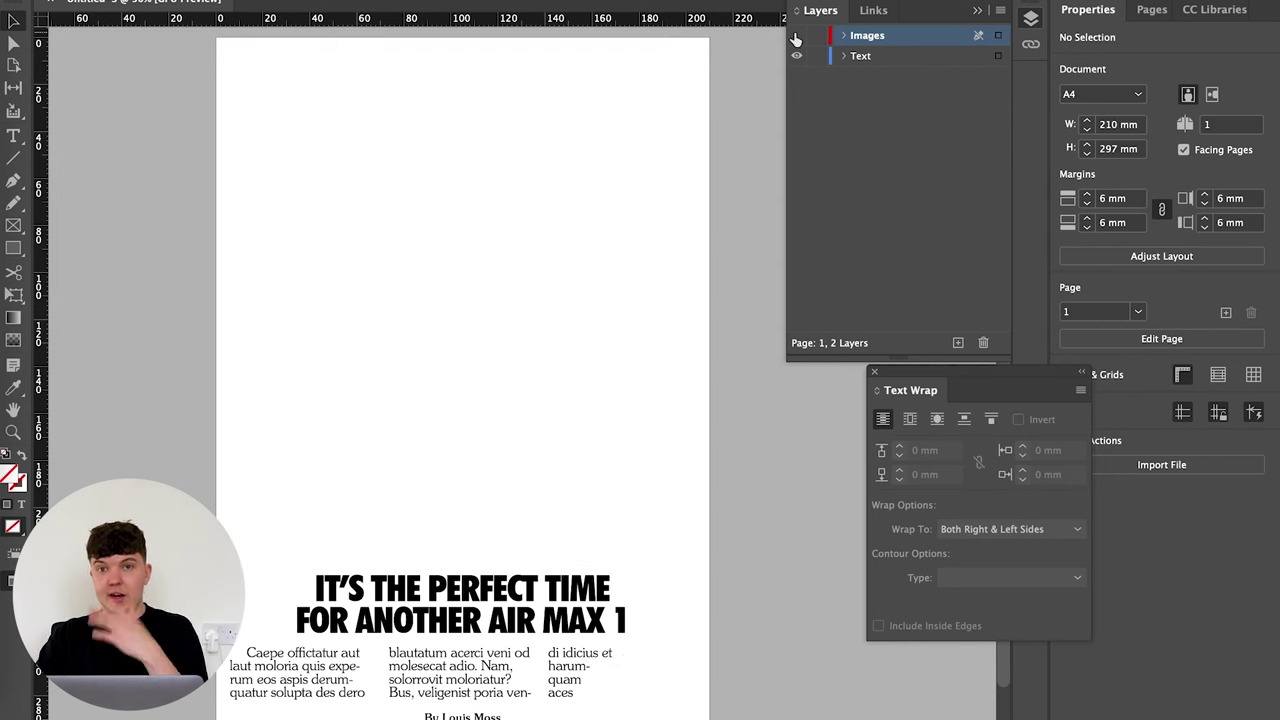
left_click(797, 35)
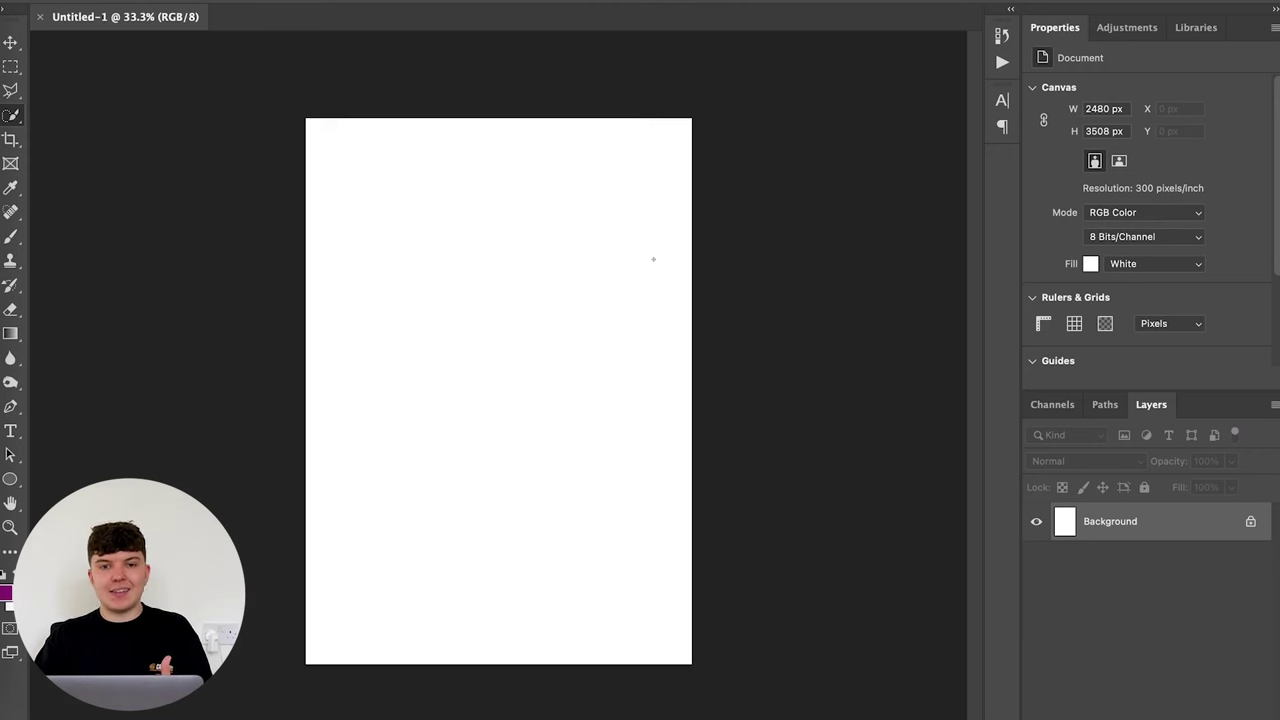
Step: Place 80s-Imageonly.pdf from the Pages folder as a linked layer, cropped to its Media Box
left_click(100, 0)
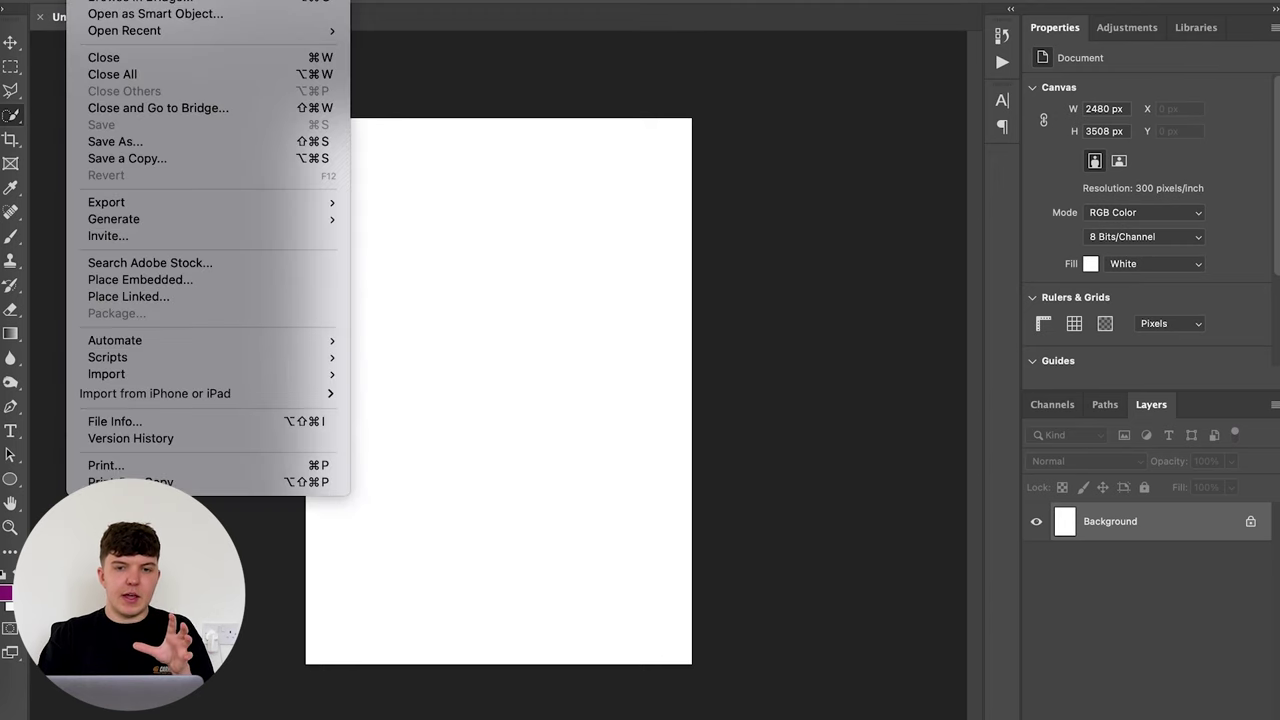
left_click(161, 290)
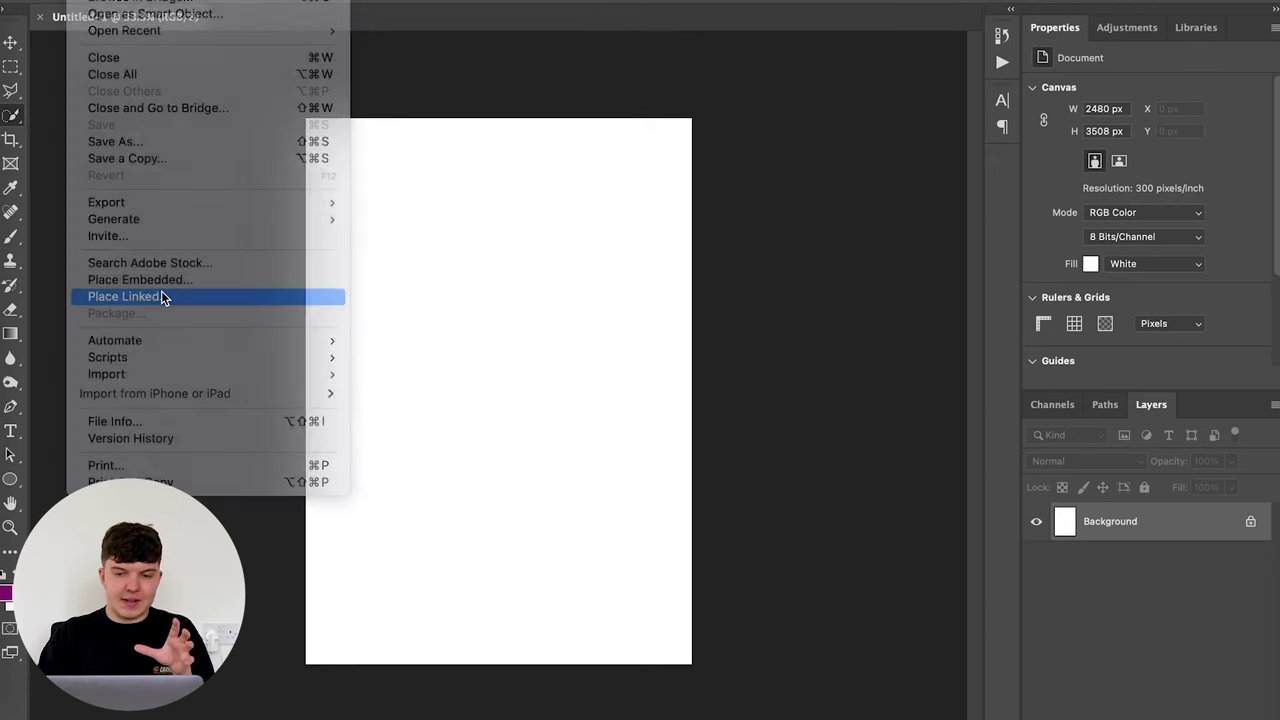
left_click(877, 210)
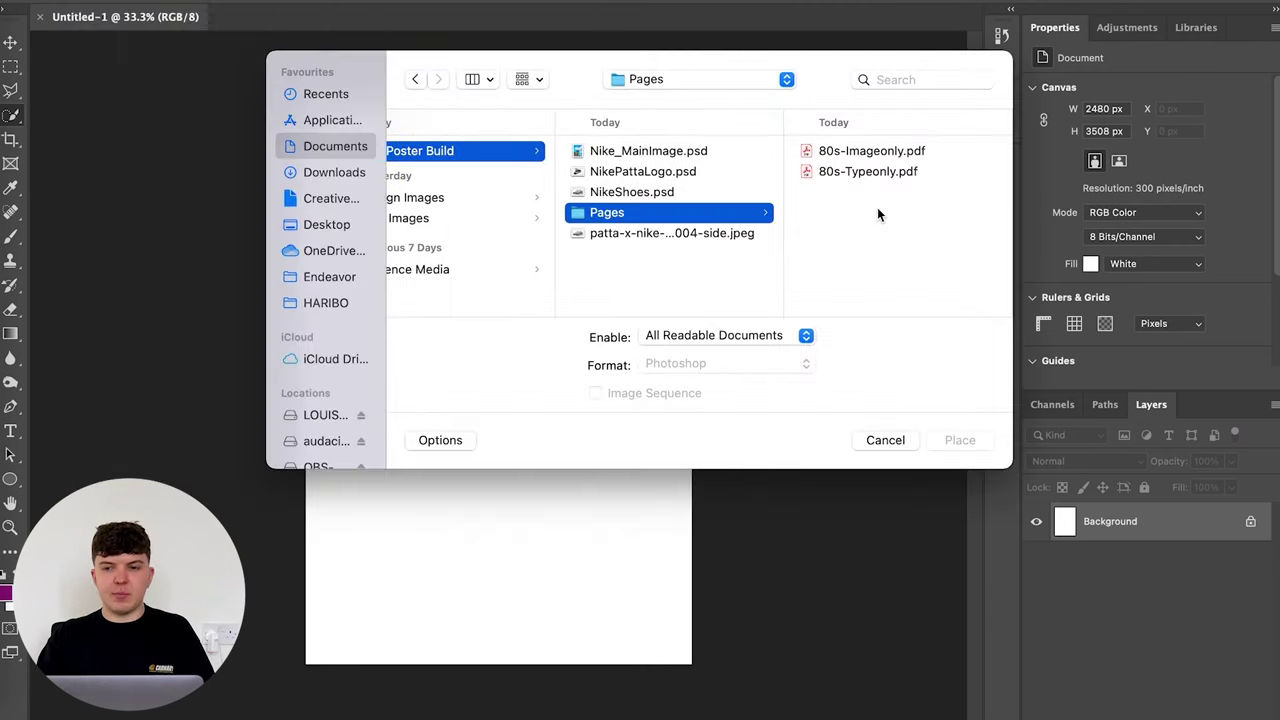
left_click(868, 151)
left_click(955, 440)
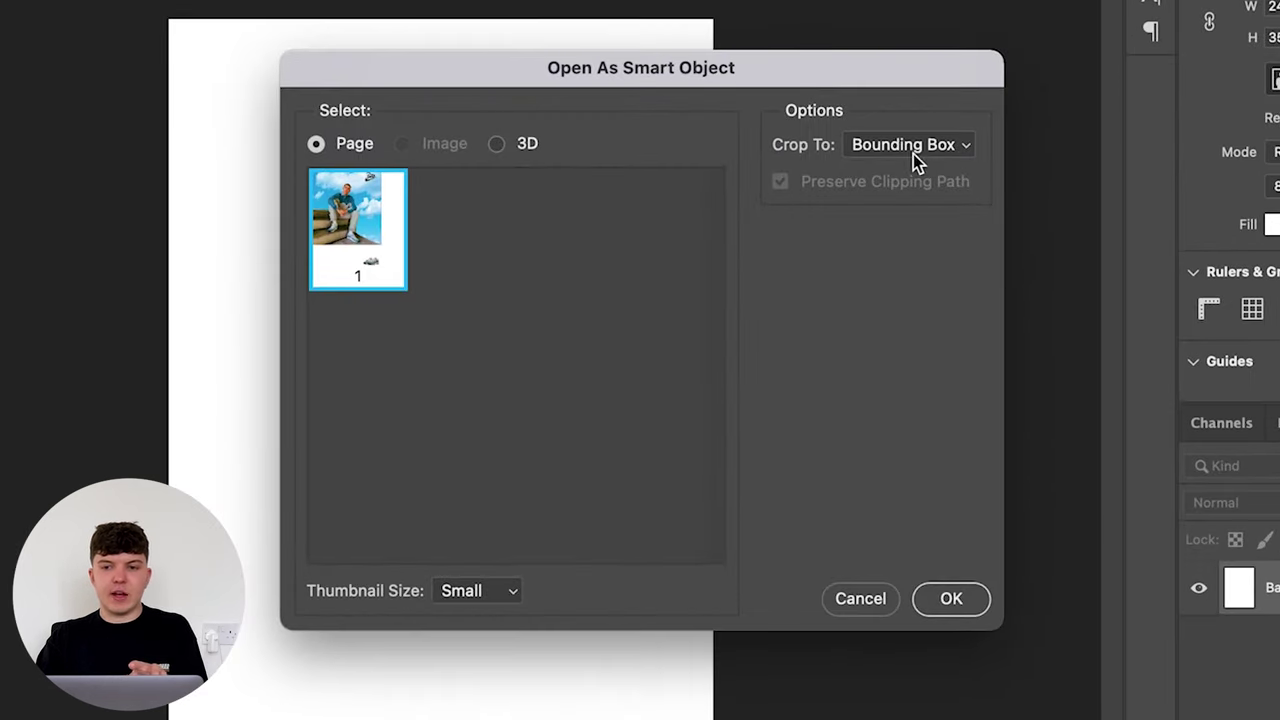
left_click(913, 154)
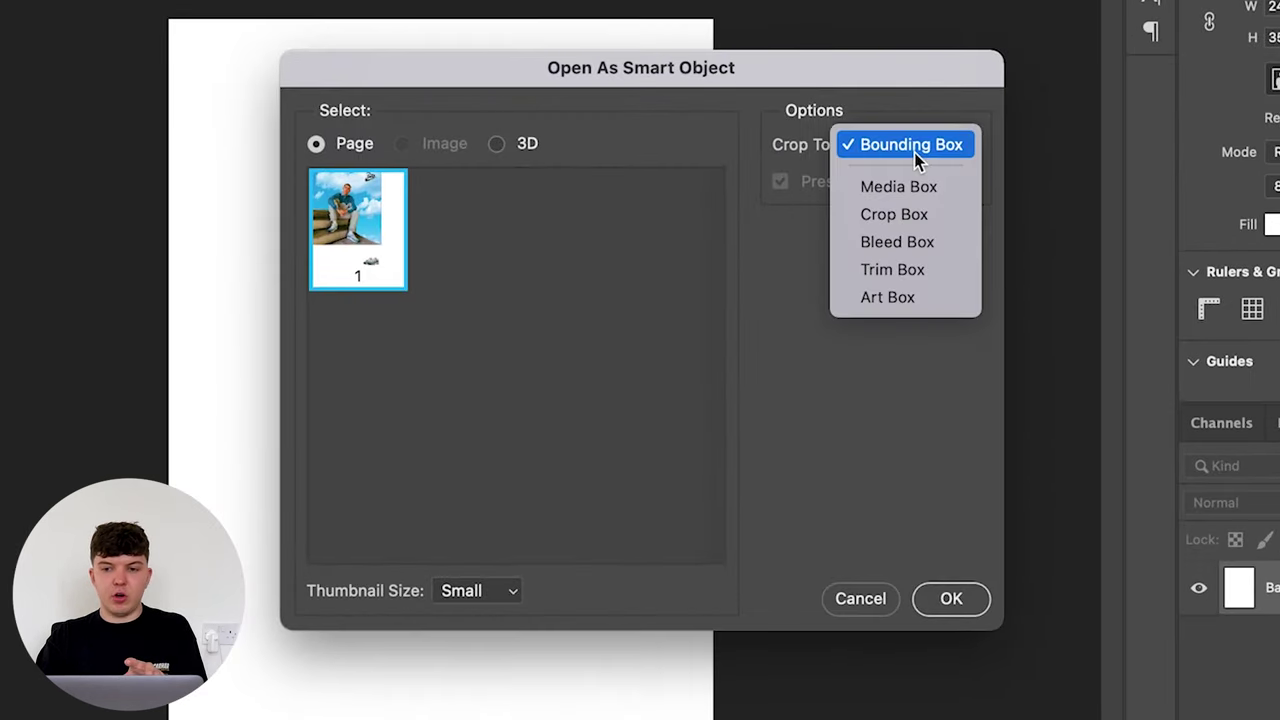
left_click(909, 189)
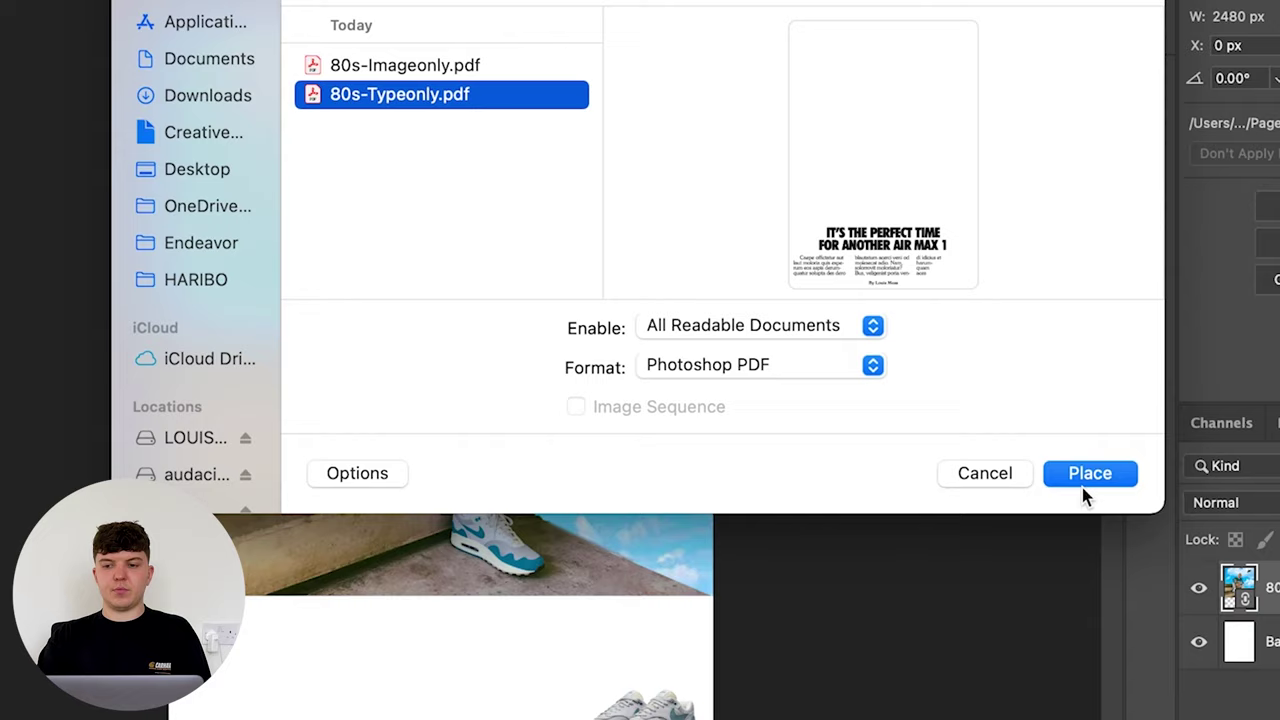
Step: Place 80s-Typeonly.pdf cropped to Media Box, commit it, and toggle both layers to check alignment
left_click(1084, 478)
left_click(866, 180)
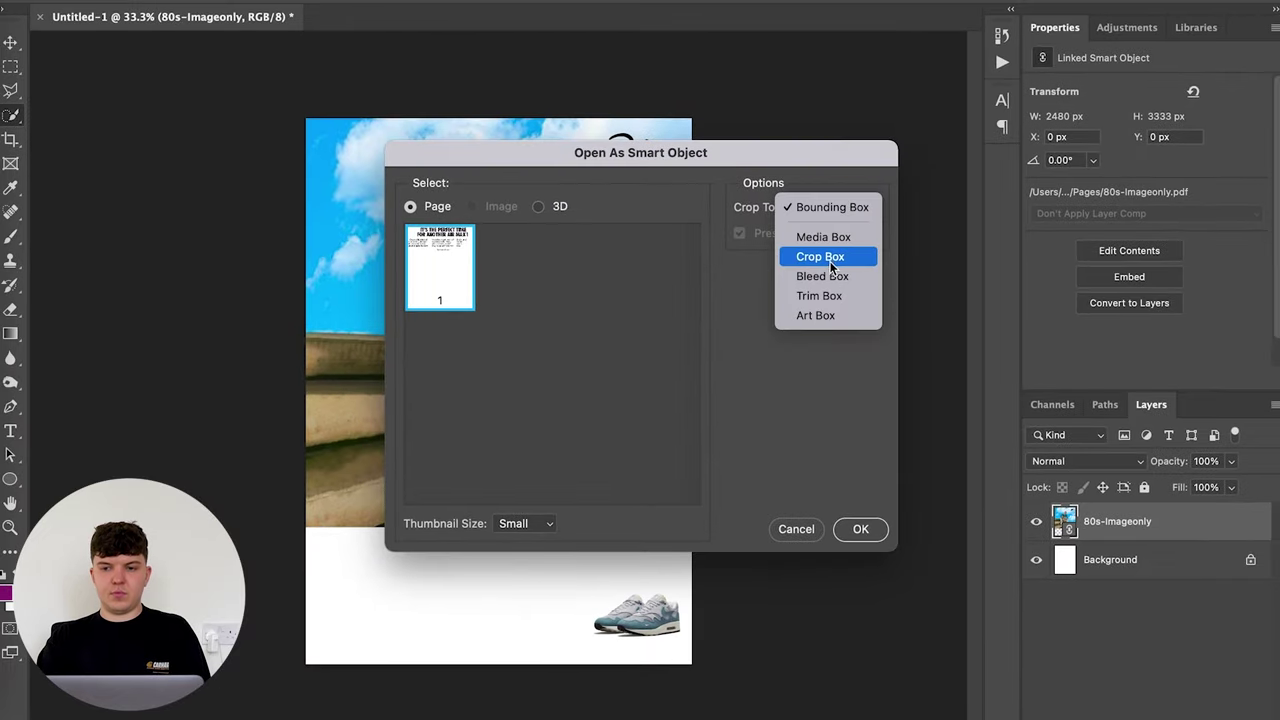
left_click(859, 206)
left_click(862, 530)
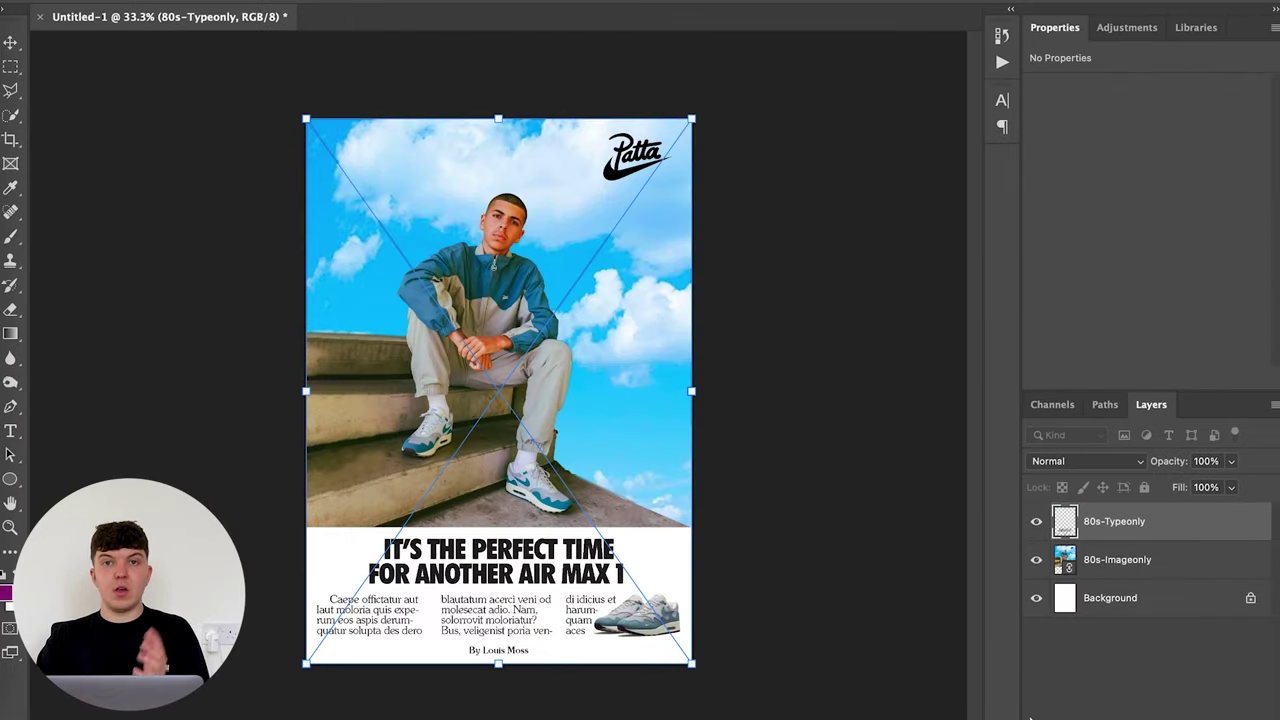
key("Return")
left_click(1036, 560)
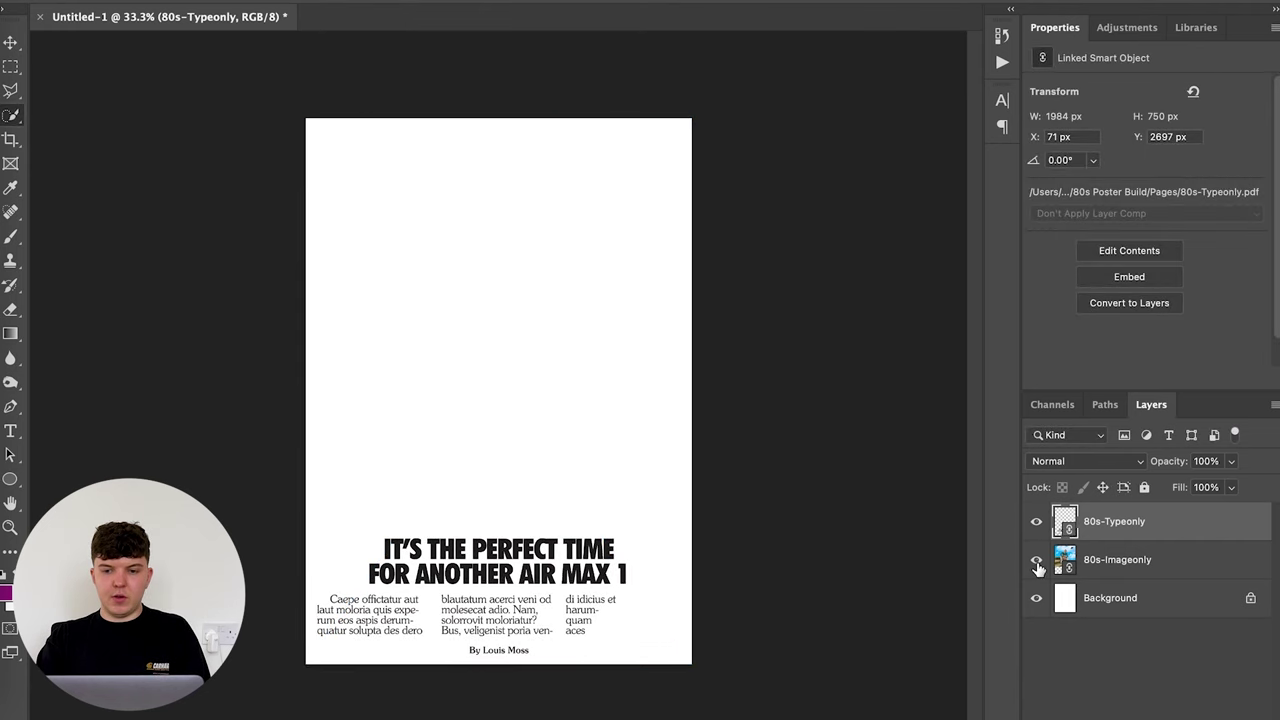
left_click(1036, 560)
left_click(1036, 521)
left_click(1036, 521)
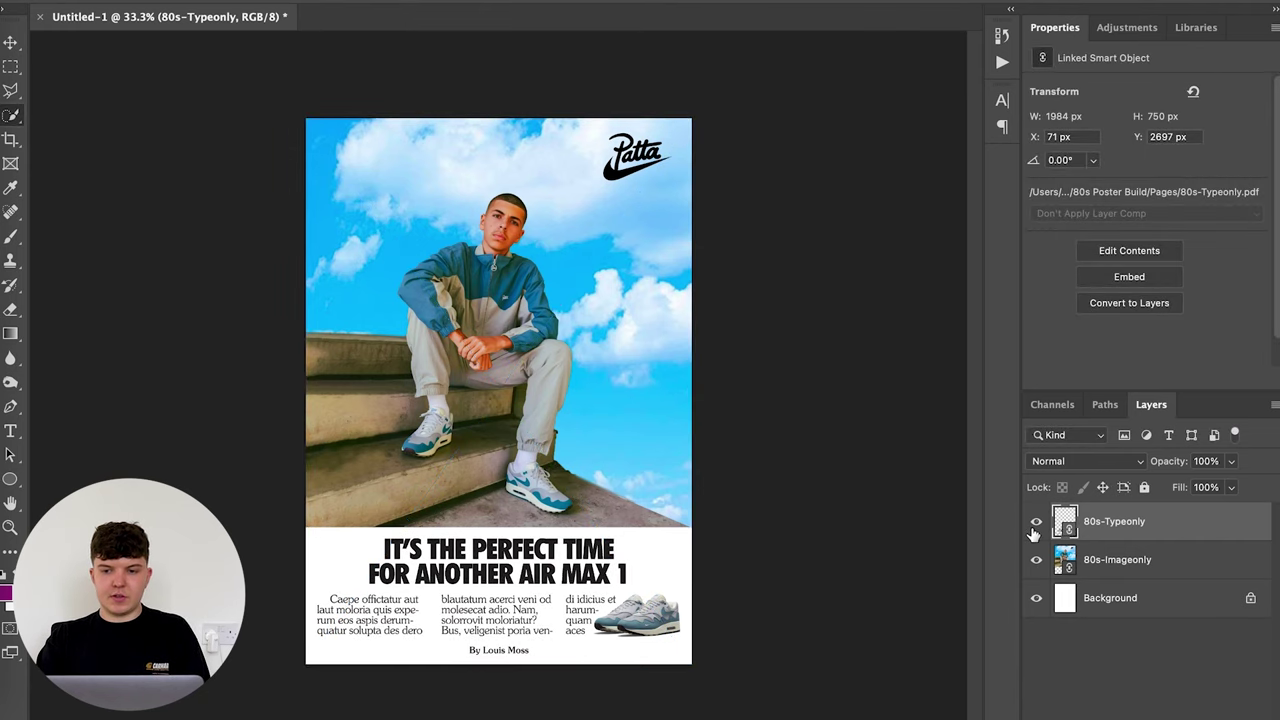
Step: Add a Solid Color fill layer above the Background in warm off-white #fbfbf8
left_click(1167, 603)
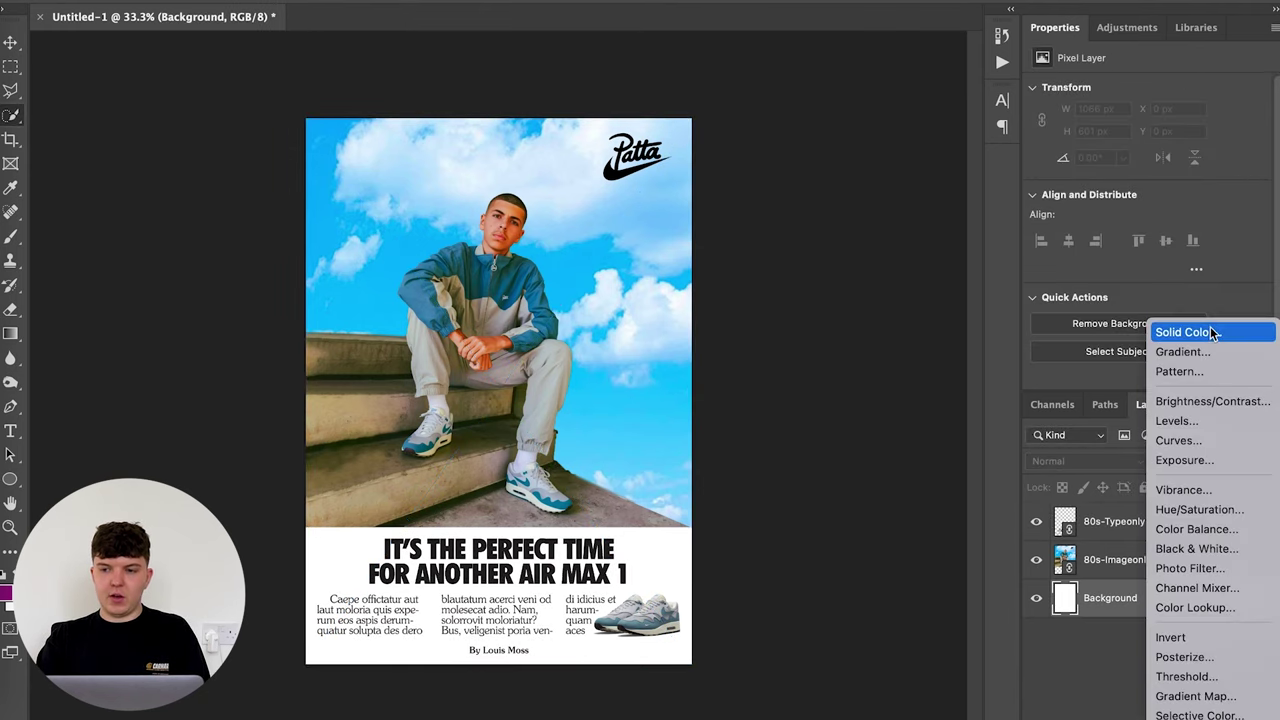
left_click(1210, 326)
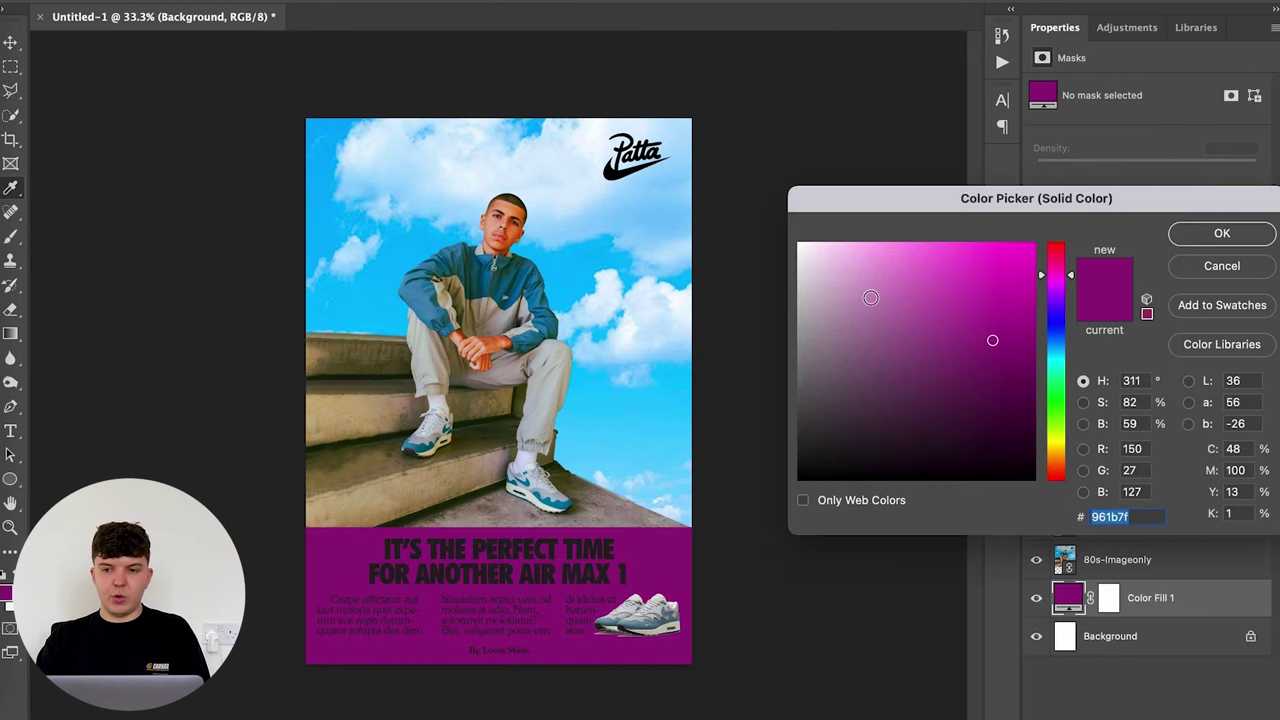
left_click(798, 243)
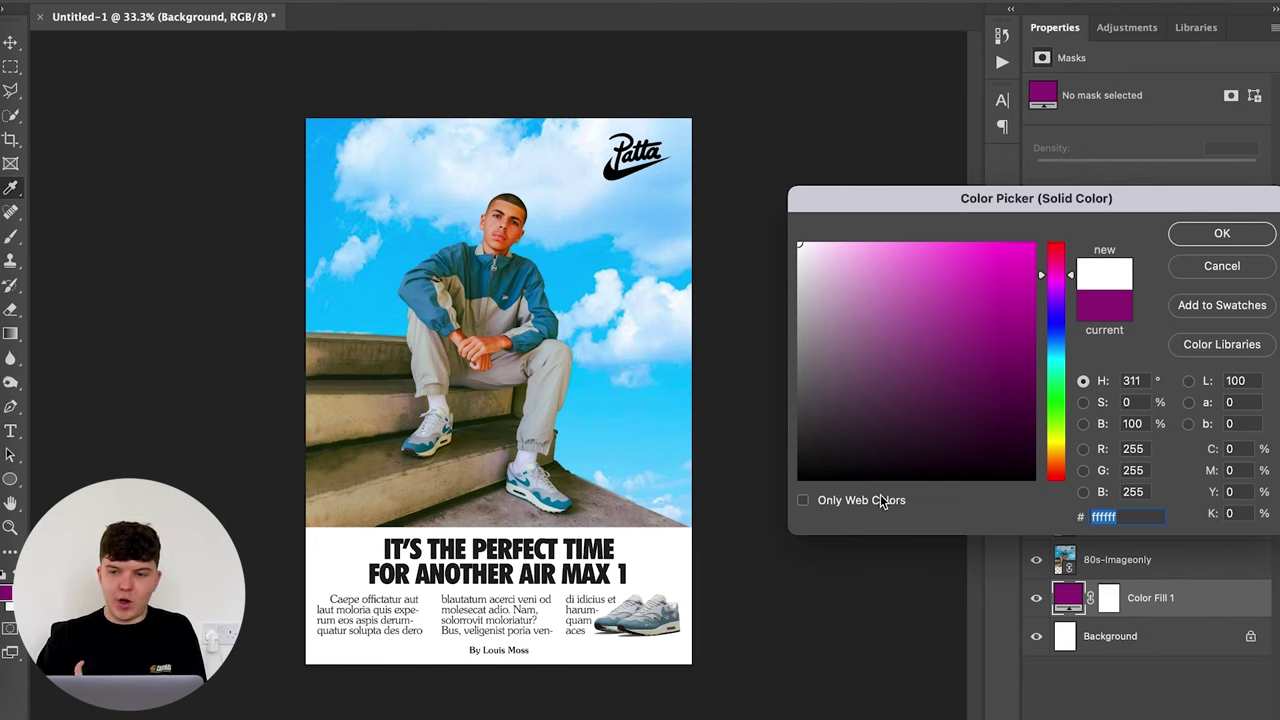
left_click(1068, 442)
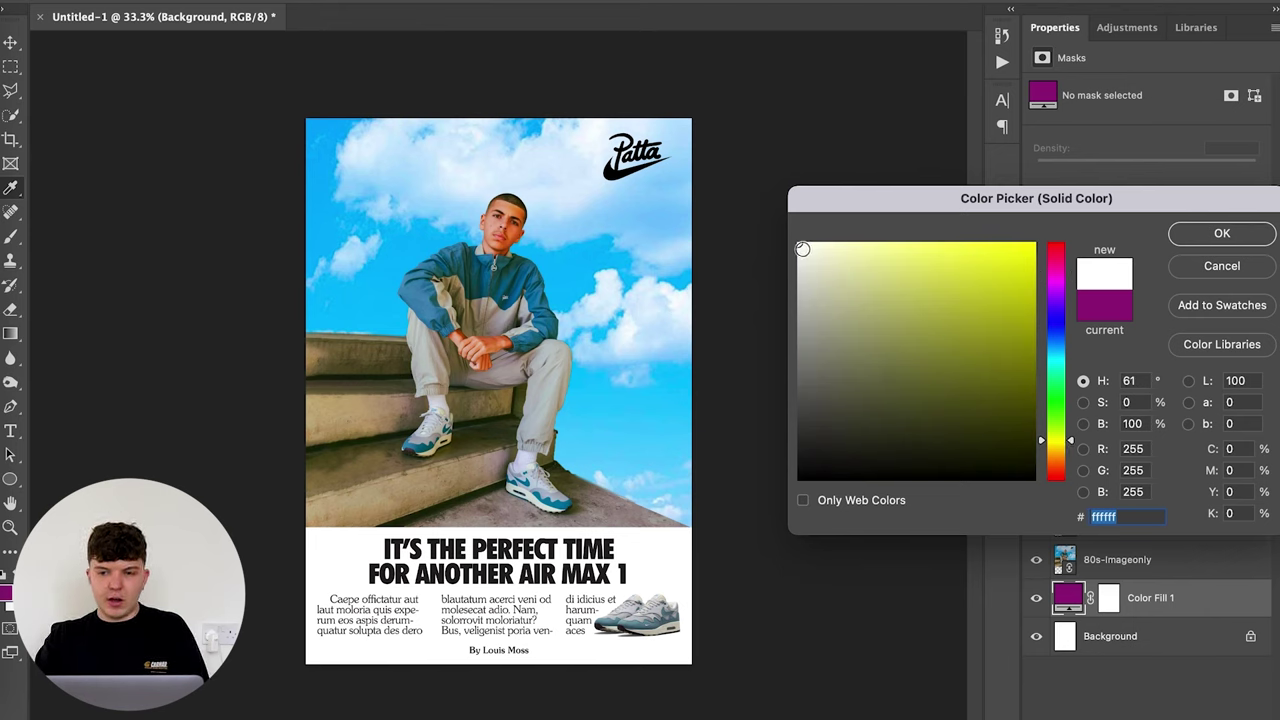
mouse_move(803, 247)
left_mouse_down()
mouse_move(824, 248)
mouse_move(801, 245)
left_mouse_up()
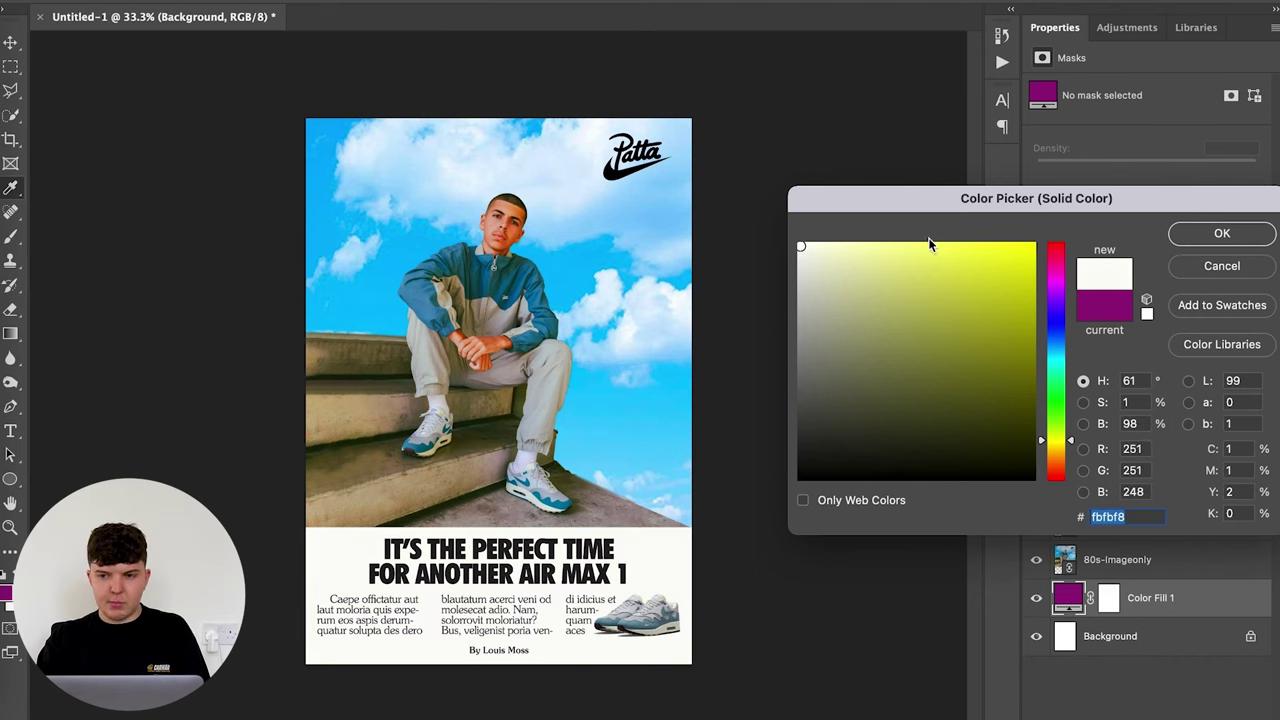
left_click(1222, 233)
left_click(1128, 692)
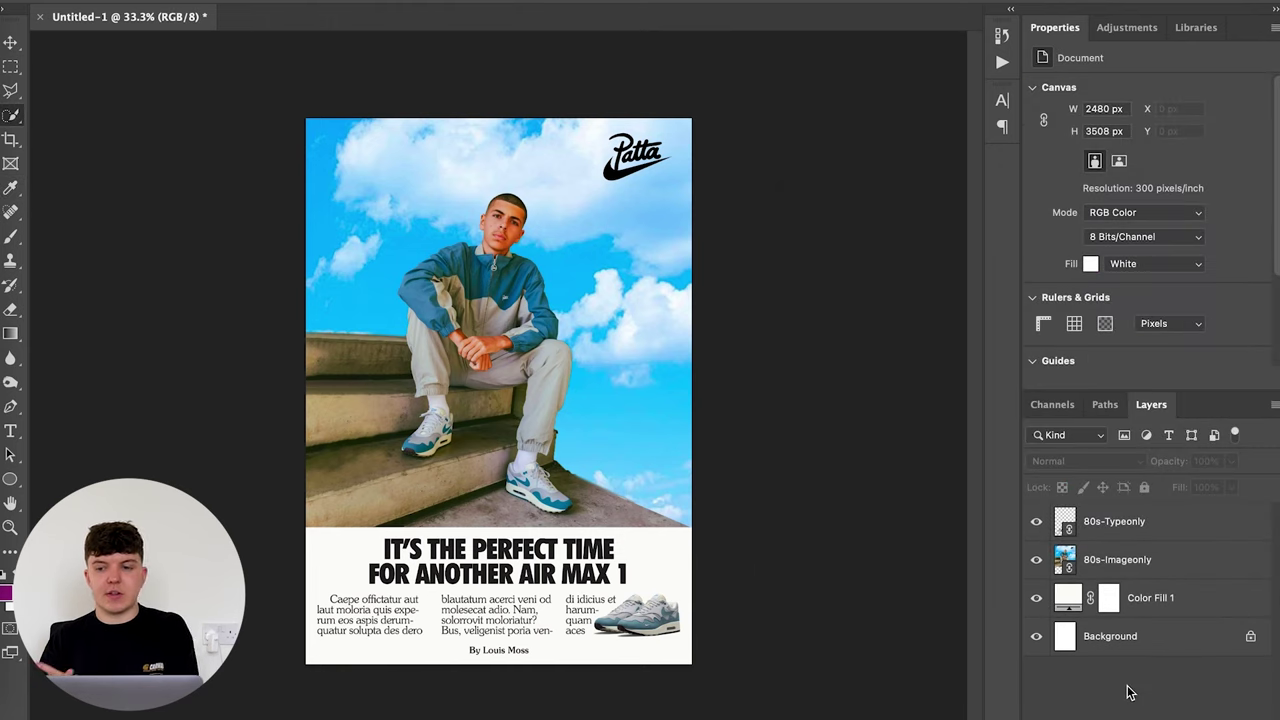
Step: Toggle the photo and type layers off and on, then select 80s-Typeonly and zoom to 100%
left_click(1036, 560)
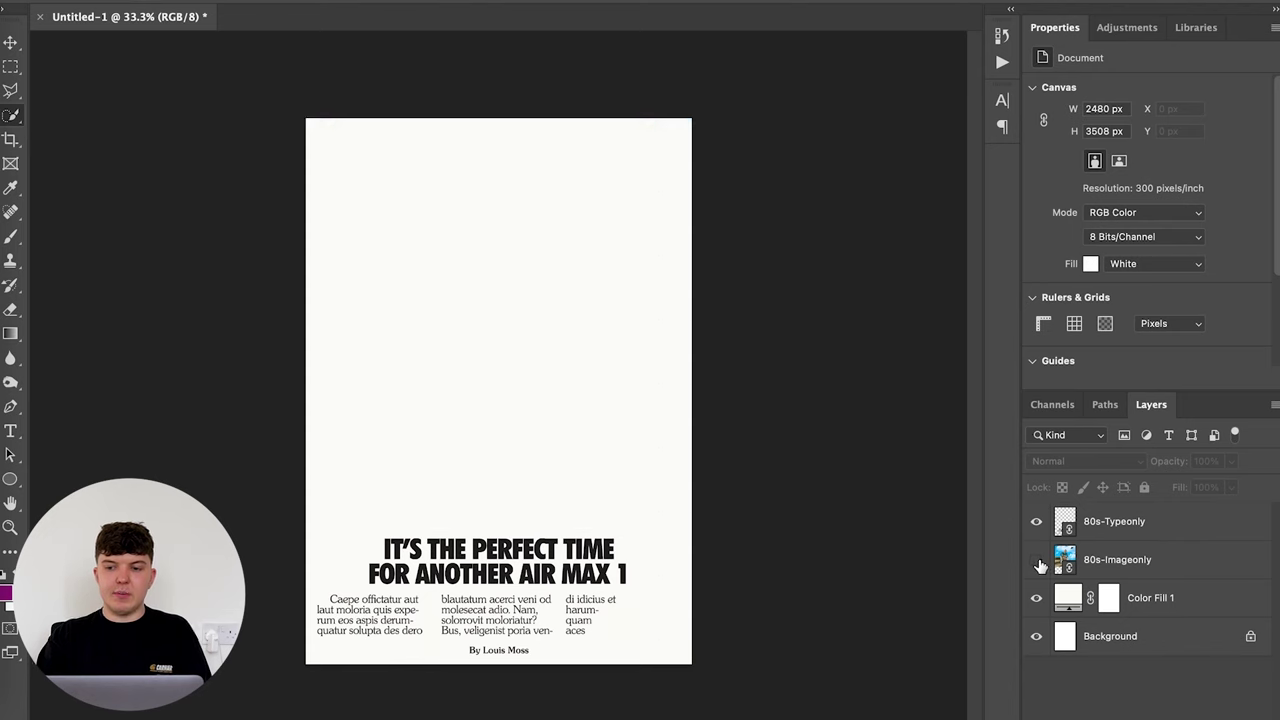
left_click(1036, 560)
left_click(1037, 521)
left_click(1037, 521)
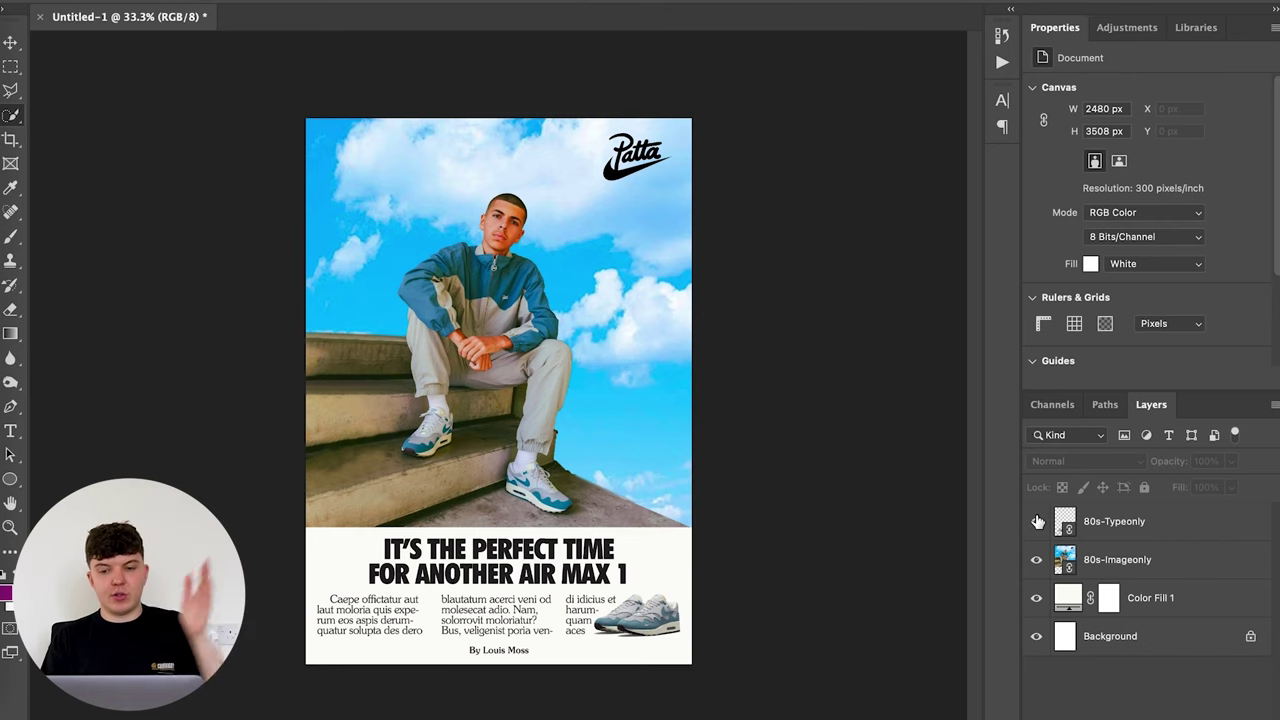
left_click(1040, 521)
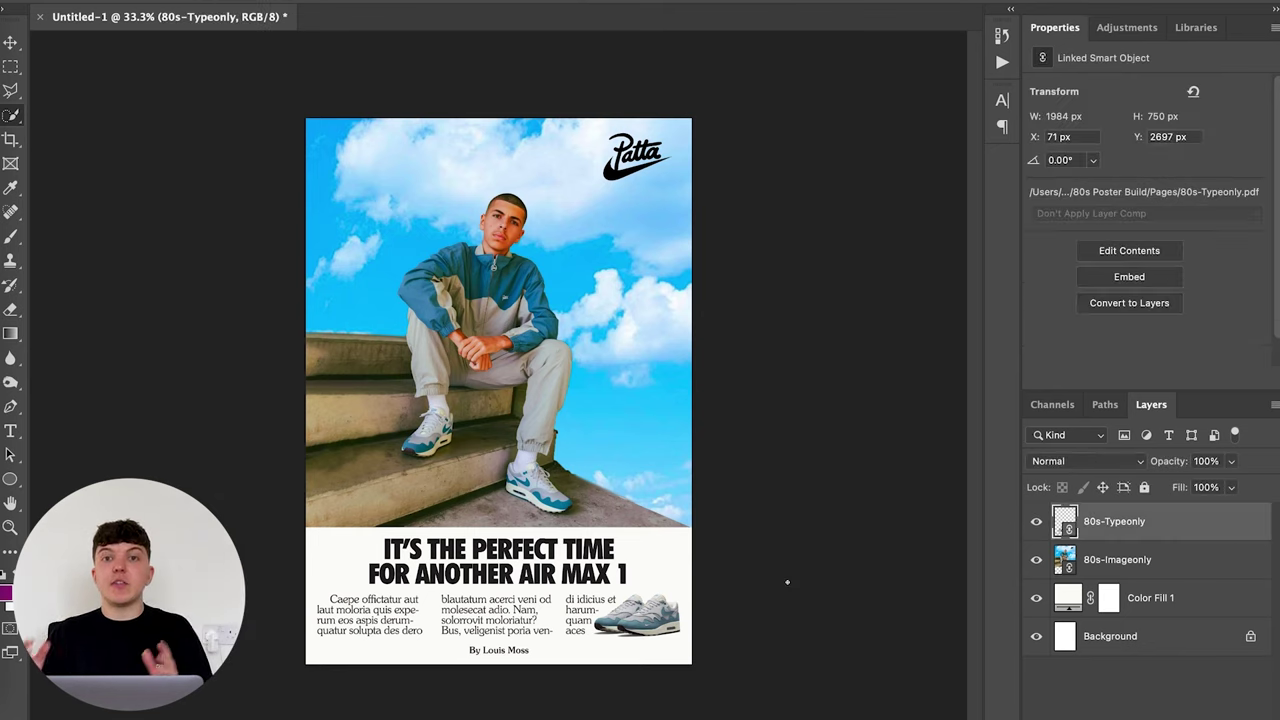
key("ctrl+plus")
key("ctrl+plus")
key("ctrl+plus")
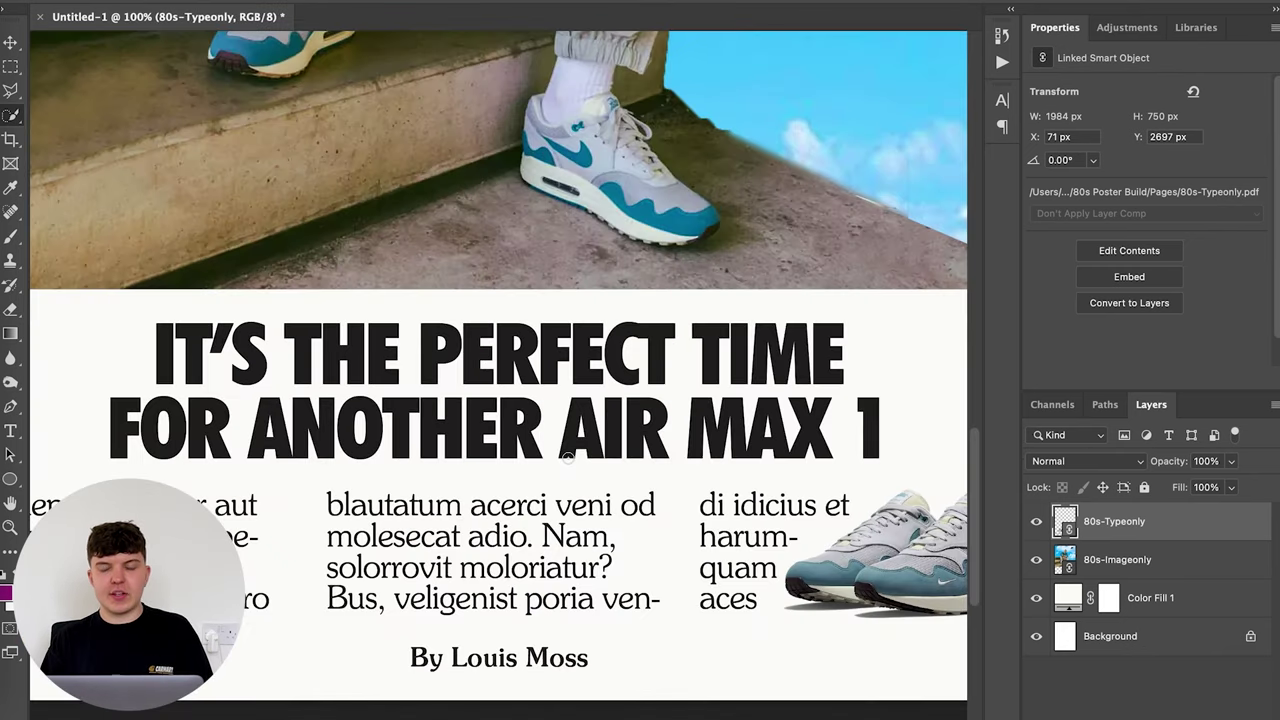
Step: Add a Threshold adjustment above the type layer and hide the 80s-Imageonly photo
left_click(1036, 522)
left_click(1036, 522)
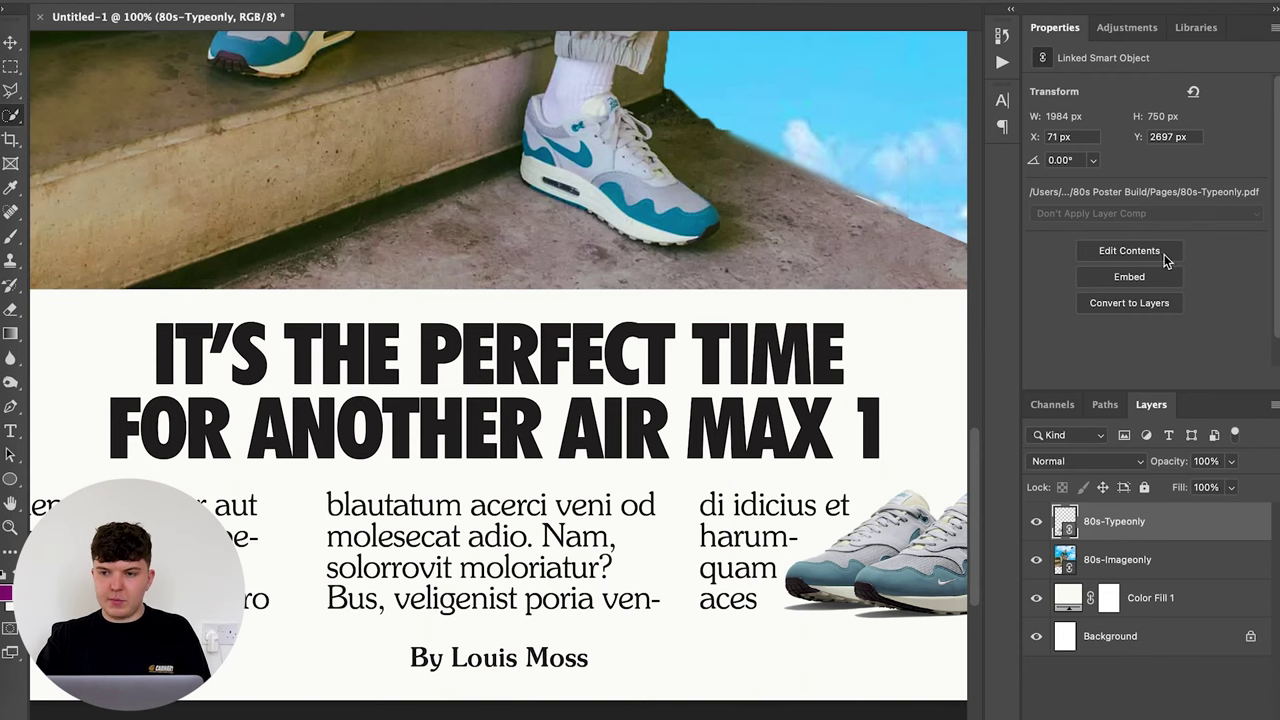
left_click(1122, 30)
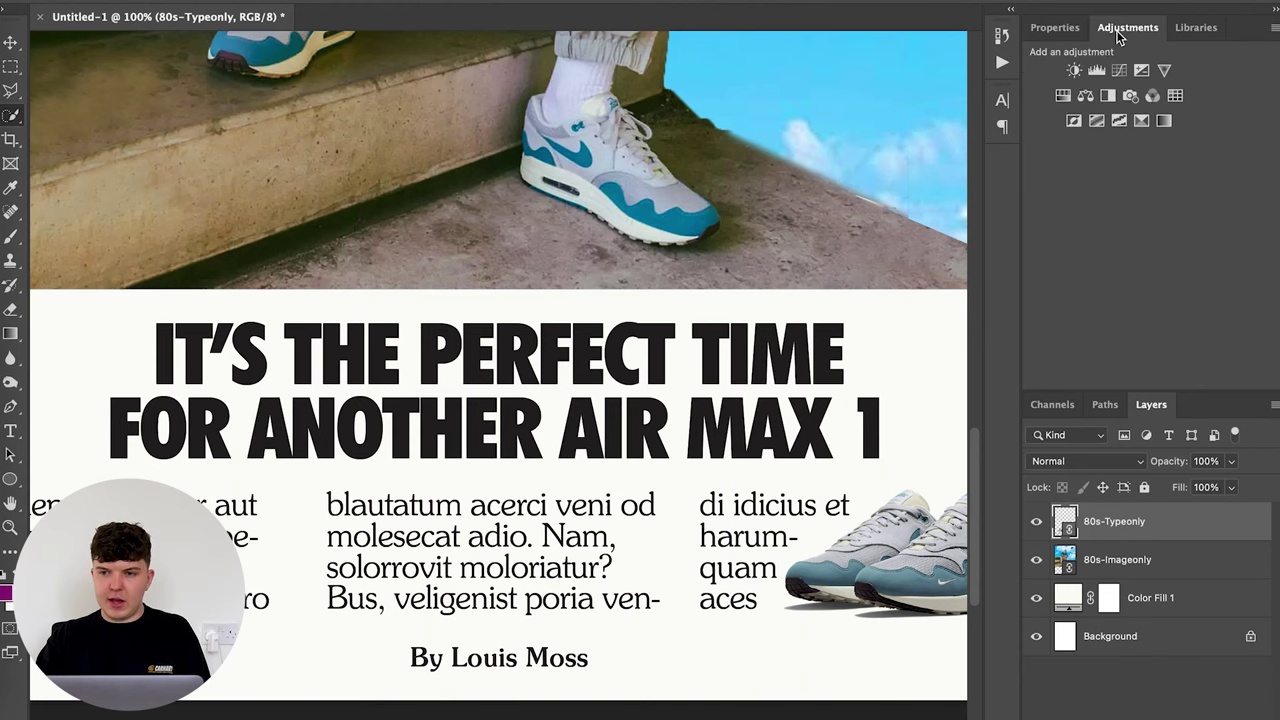
left_click(1119, 120)
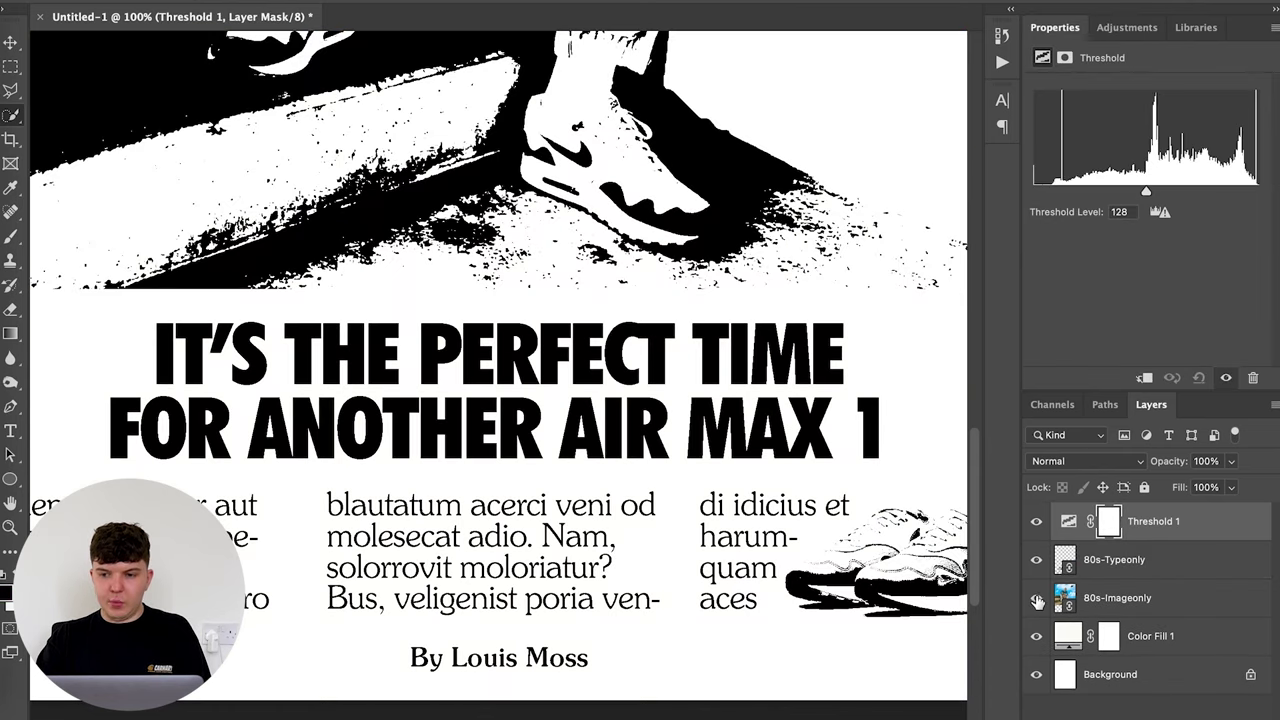
left_click(1036, 598)
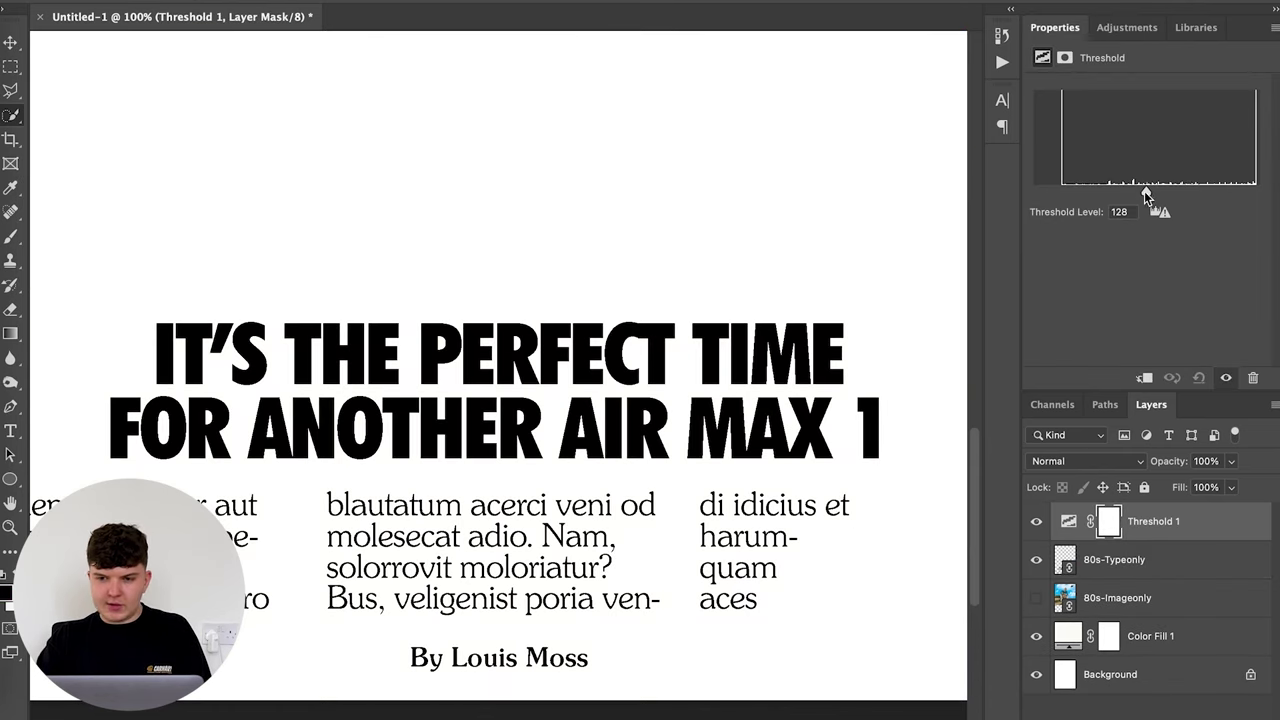
left_click_drag(1146, 191, 1195, 196)
Step: Apply a roughly 2 px Gaussian Blur to 80s-Typeonly and set the Threshold level to 170
left_click(1118, 560)
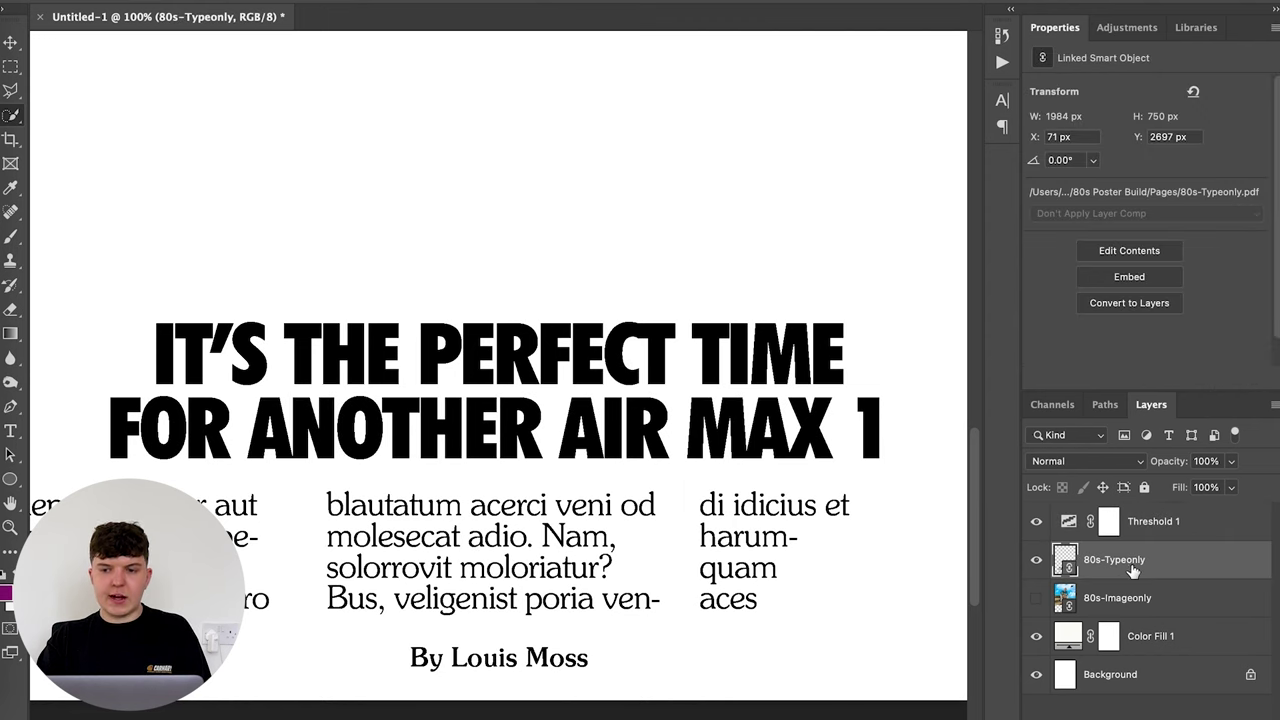
left_click(365, 0)
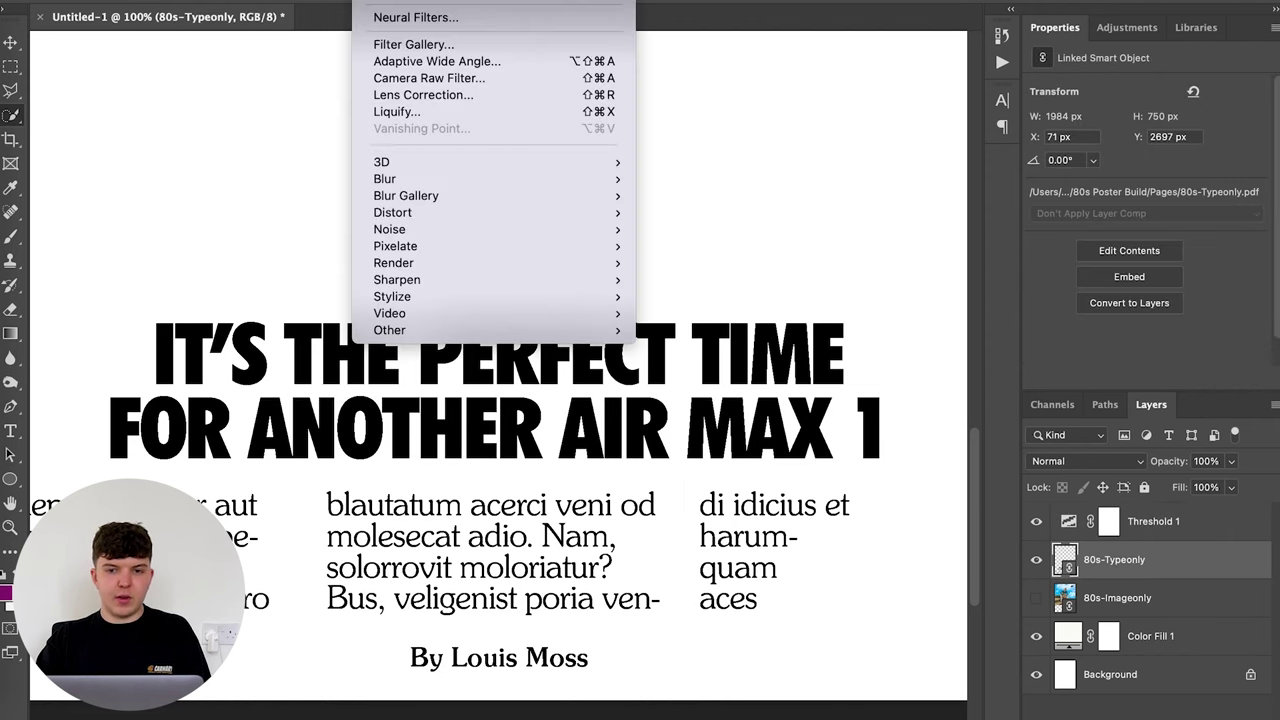
mouse_move(423, 178)
left_click(709, 248)
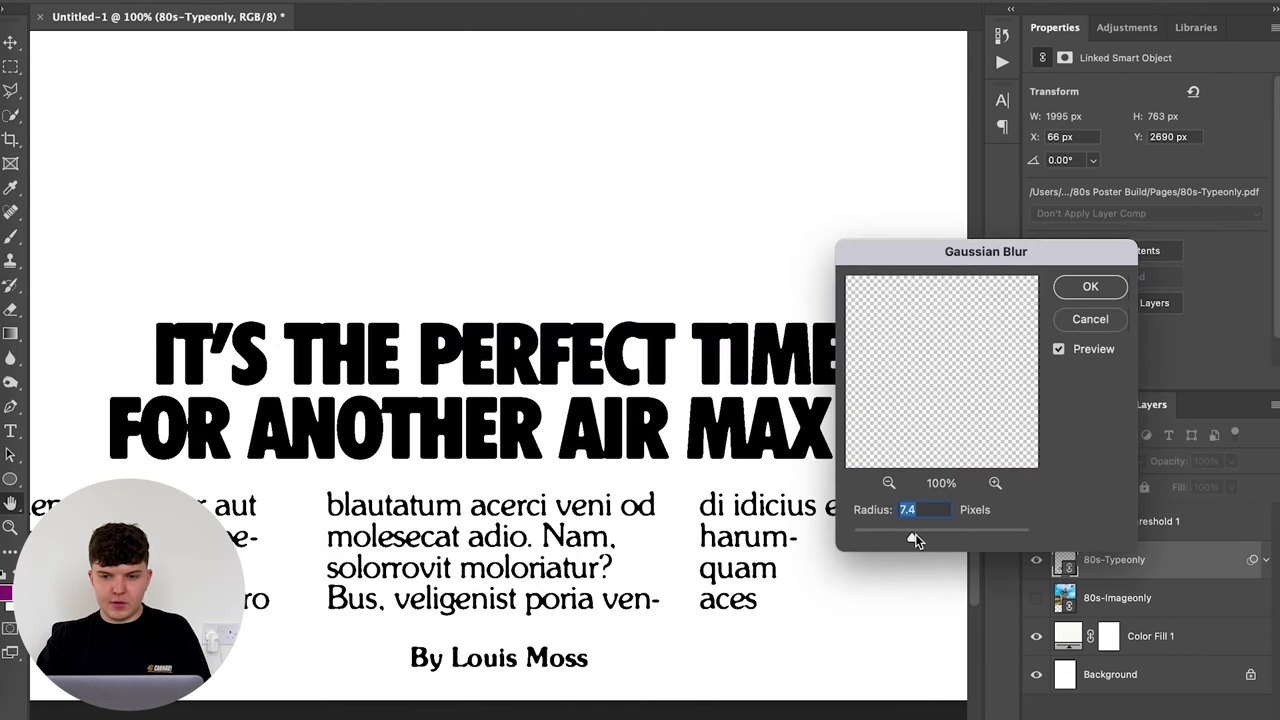
left_click_drag(912, 540, 870, 537)
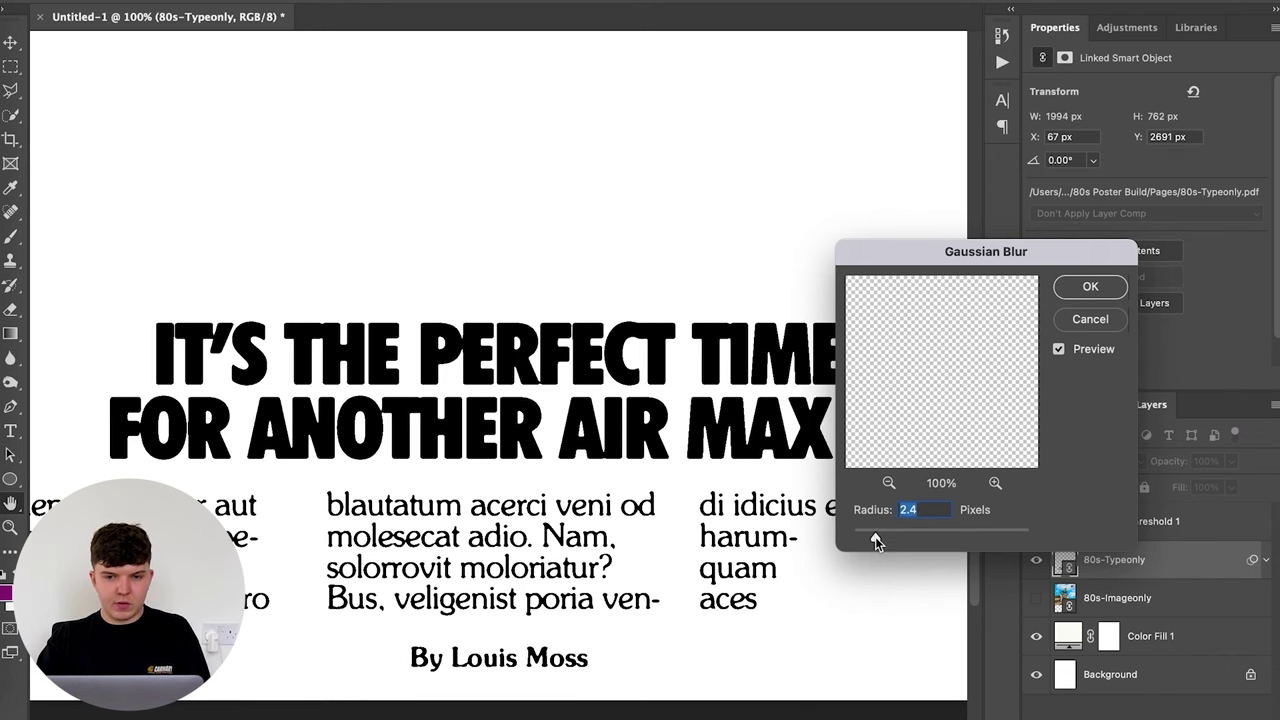
key("Return")
left_click(1108, 521)
mouse_move(1187, 191)
left_mouse_down()
mouse_move(1238, 197)
mouse_move(1184, 196)
left_mouse_up()
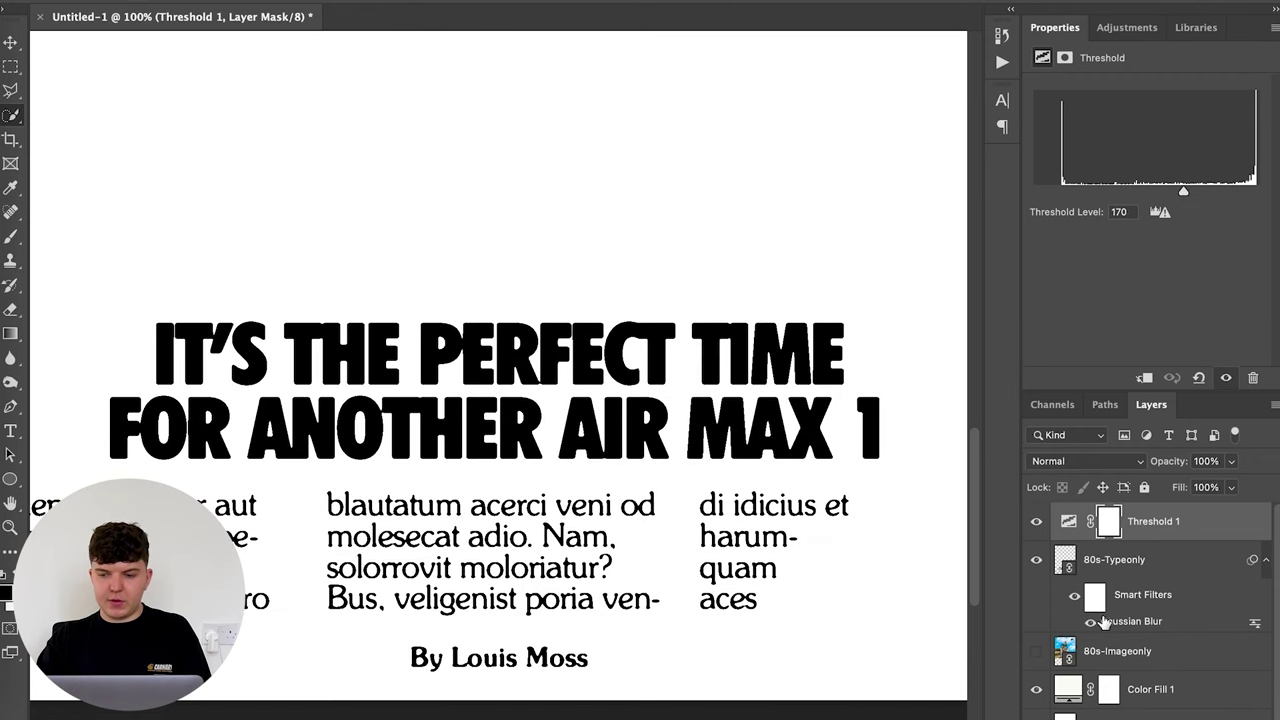
Step: Select the shadows of the 80s-Typeonly text with Color Range
left_click(1138, 566)
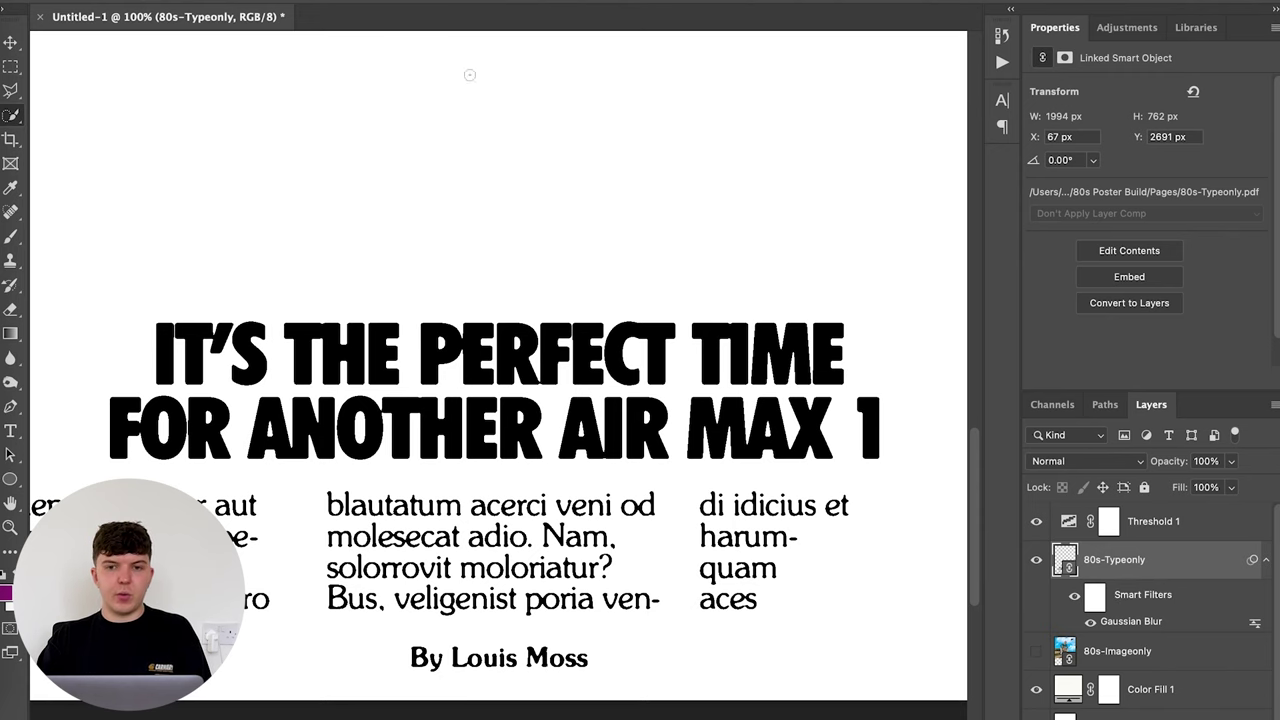
left_click(310, 0)
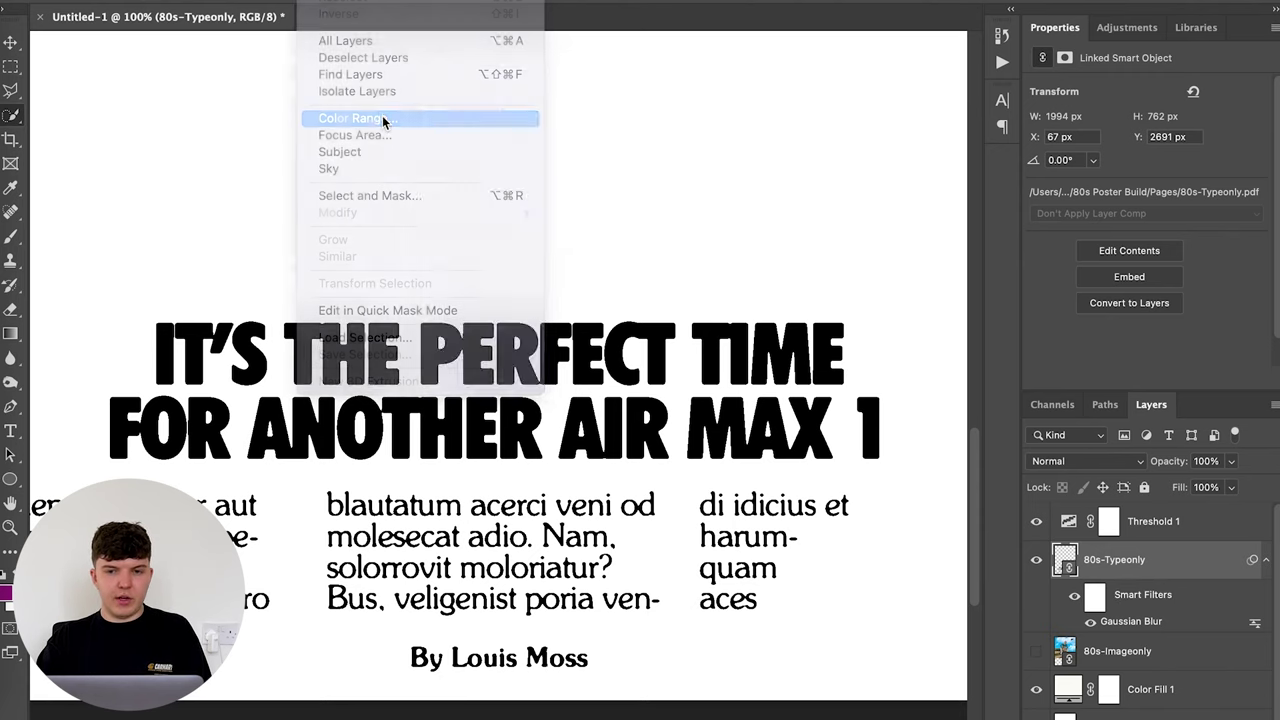
left_click(358, 118)
left_click(565, 117)
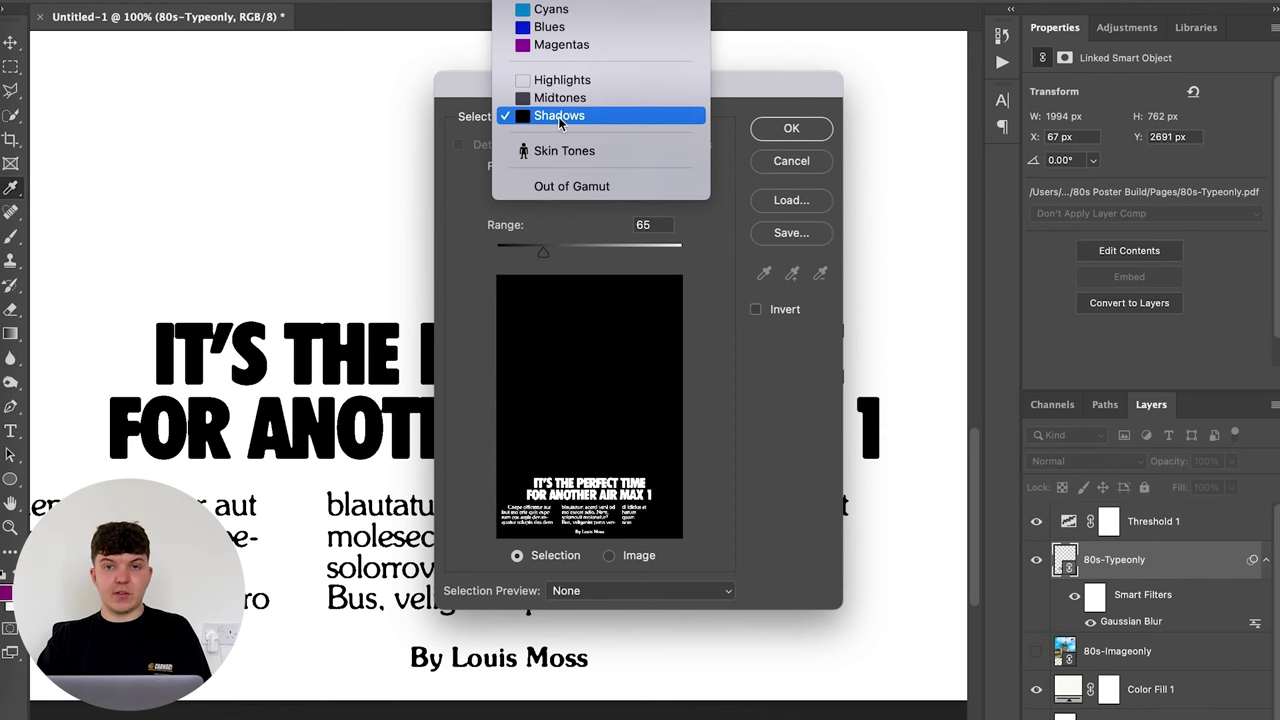
left_click(559, 116)
left_click(778, 128)
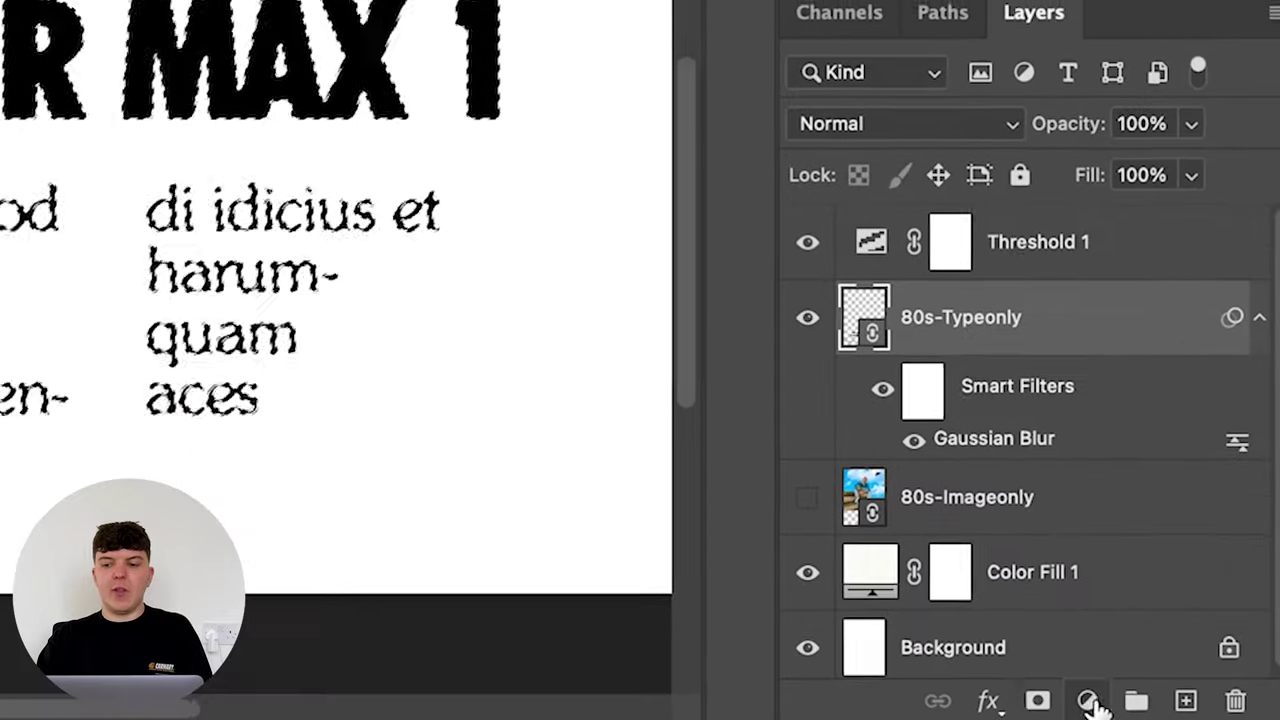
Step: Fill the selected text with a solid black Color Fill 2 layer placed above Threshold 1
left_click(1088, 702)
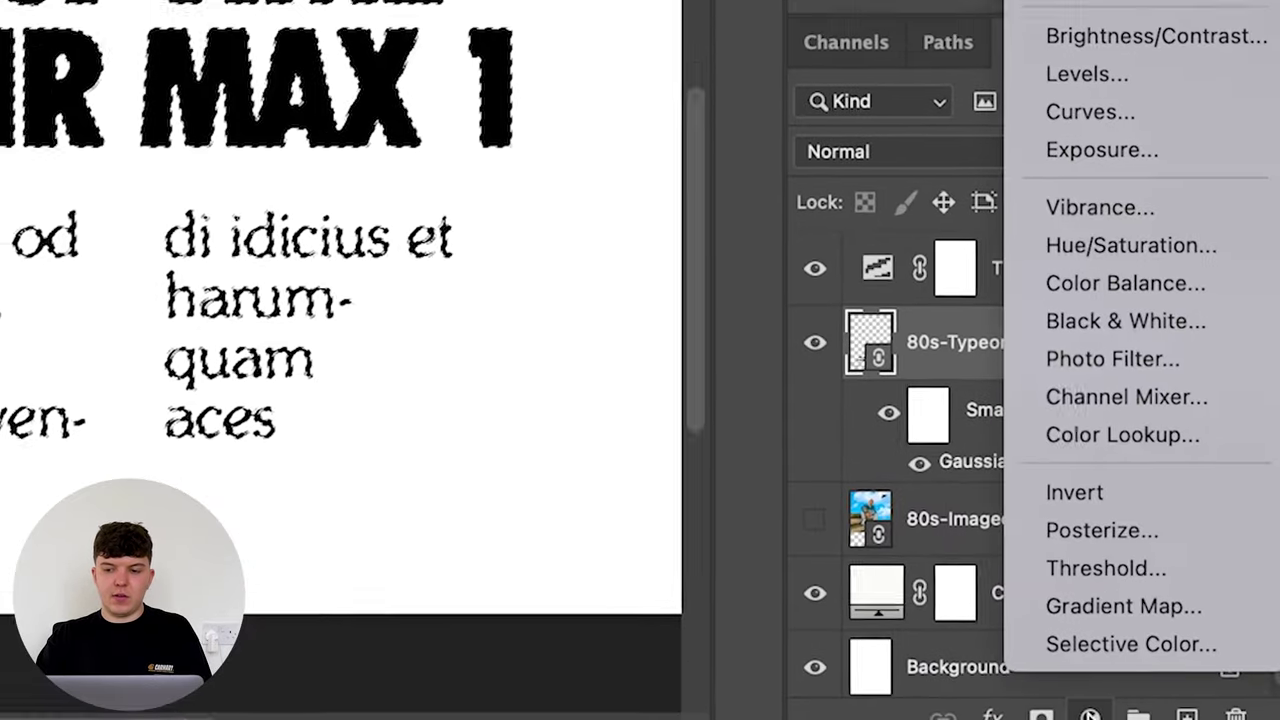
key("Escape")
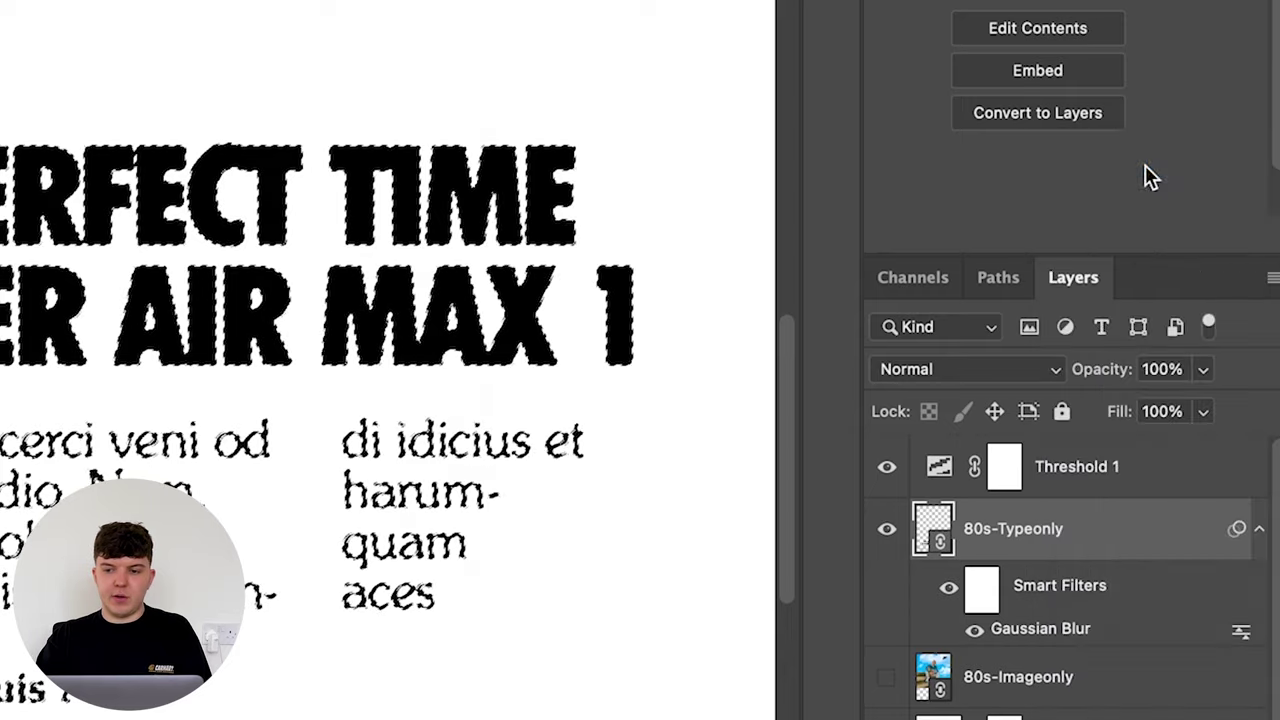
left_click(1125, 78)
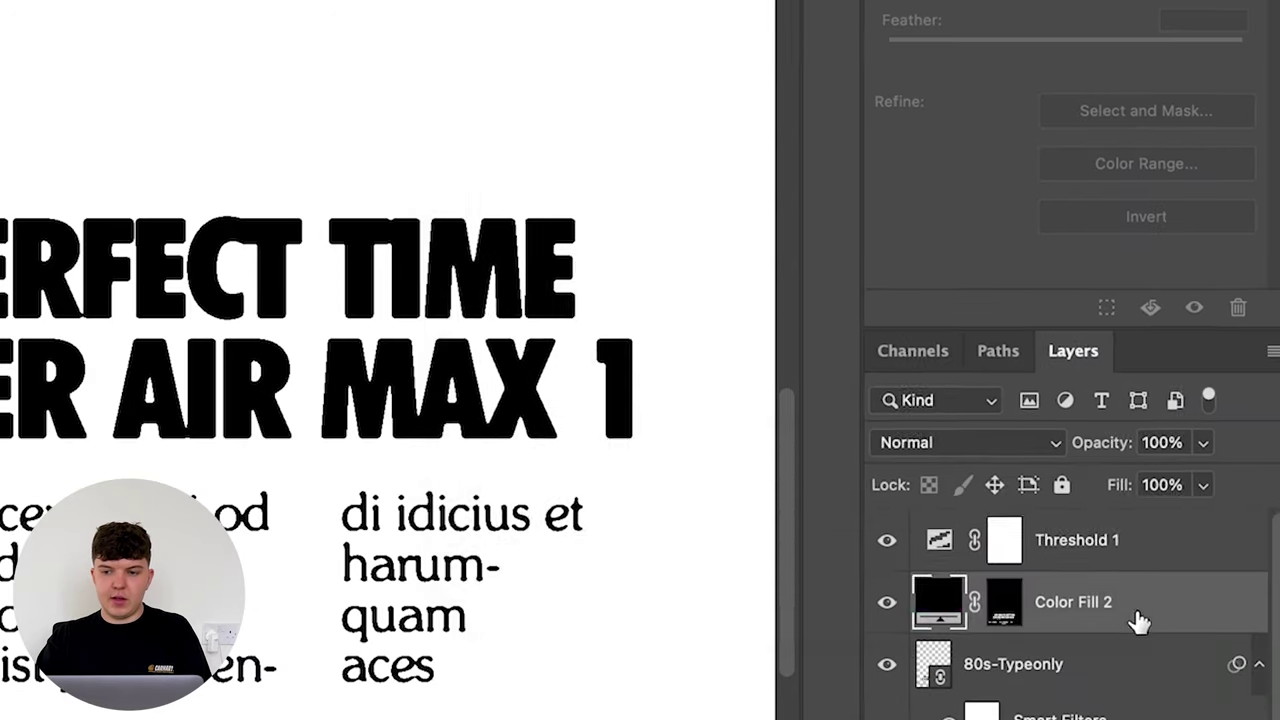
left_click_drag(1138, 622, 1130, 520)
Step: Group Threshold 1 and 80s-Typeonly into Group 1, hide it, and compare the black fill text
left_click(1148, 570)
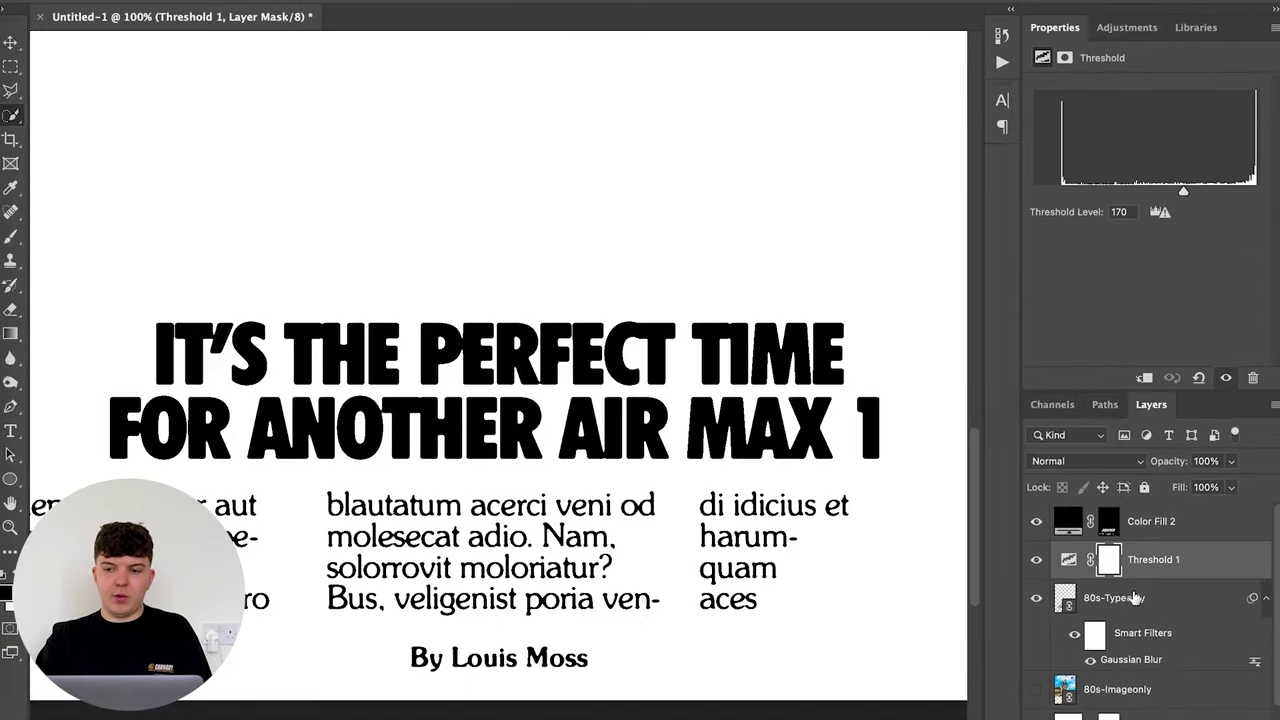
left_click(1135, 598, "shift")
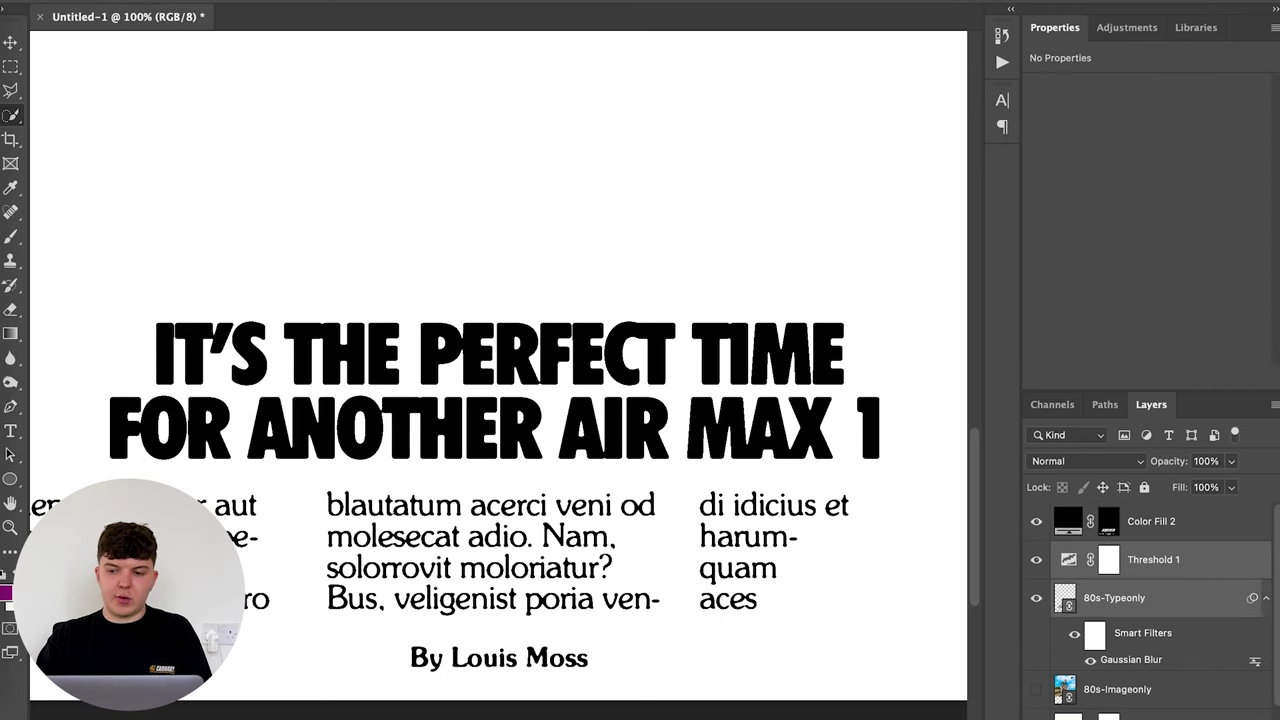
key("ctrl+g")
left_click(1036, 552)
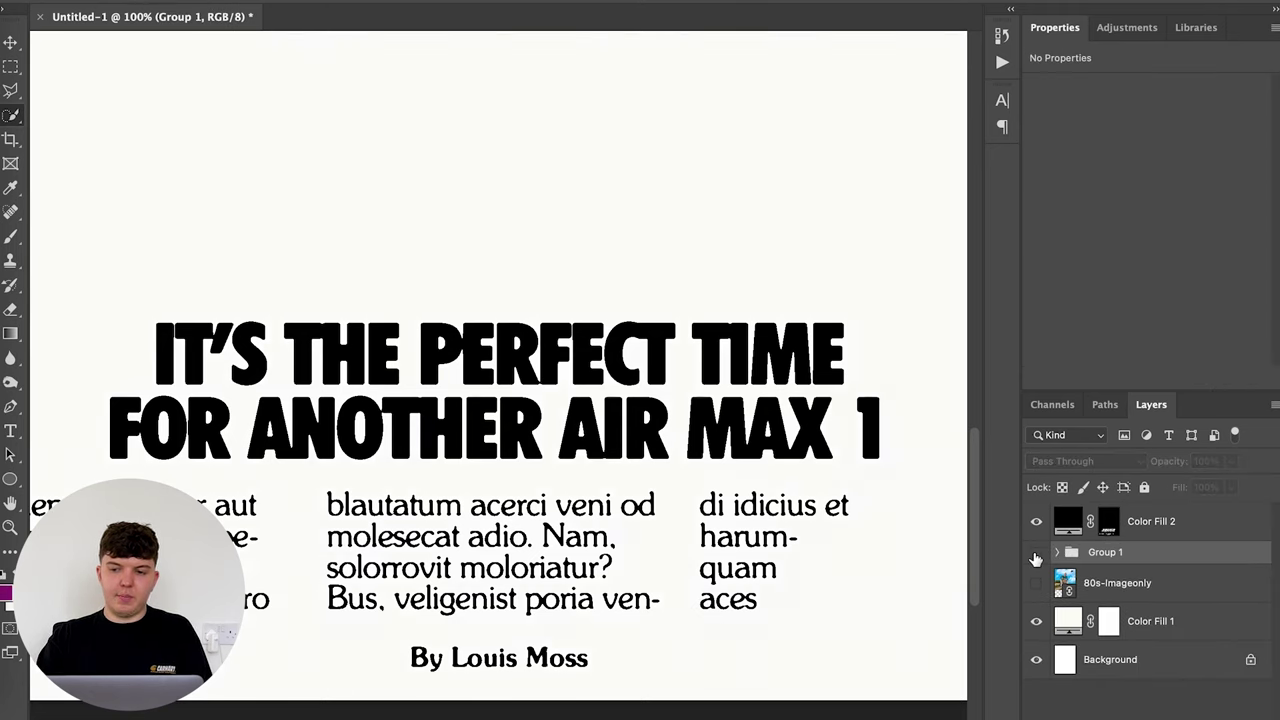
left_click(1036, 521)
left_click(1036, 521)
left_click(1036, 521)
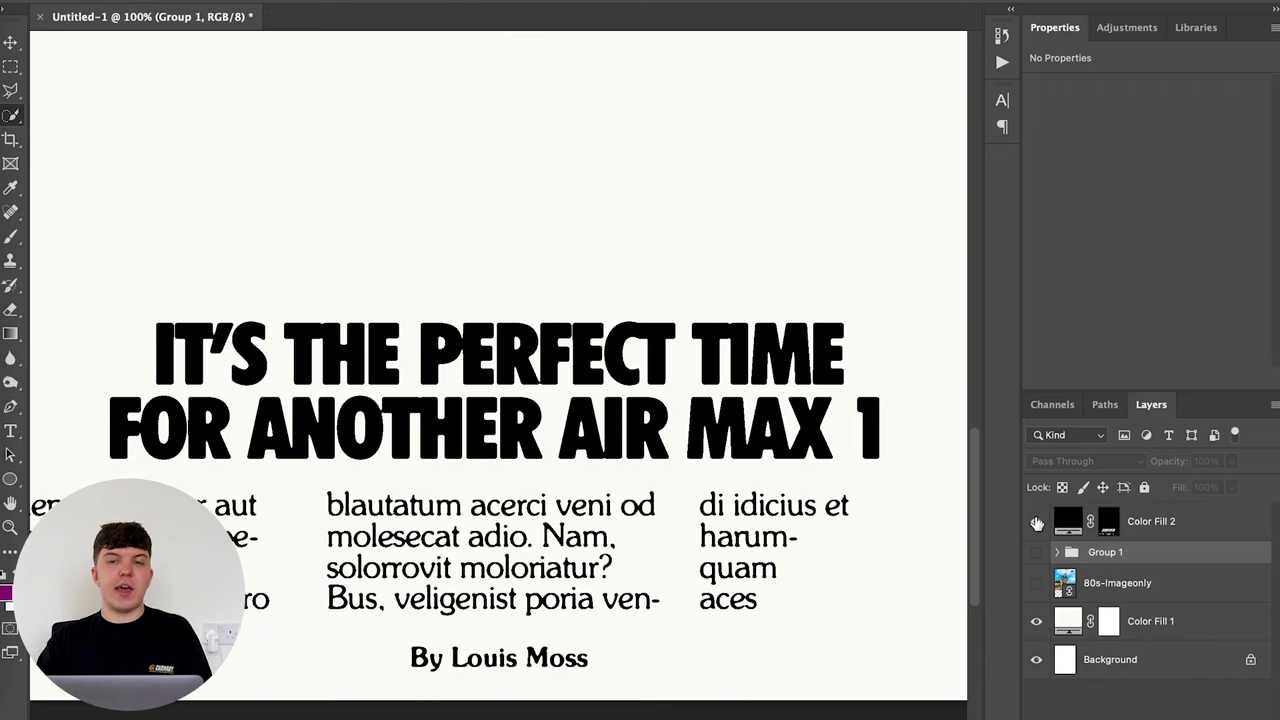
Step: Try a pink colour on the Color Fill 2 headline, then cancel to keep it black
double_click(1068, 521)
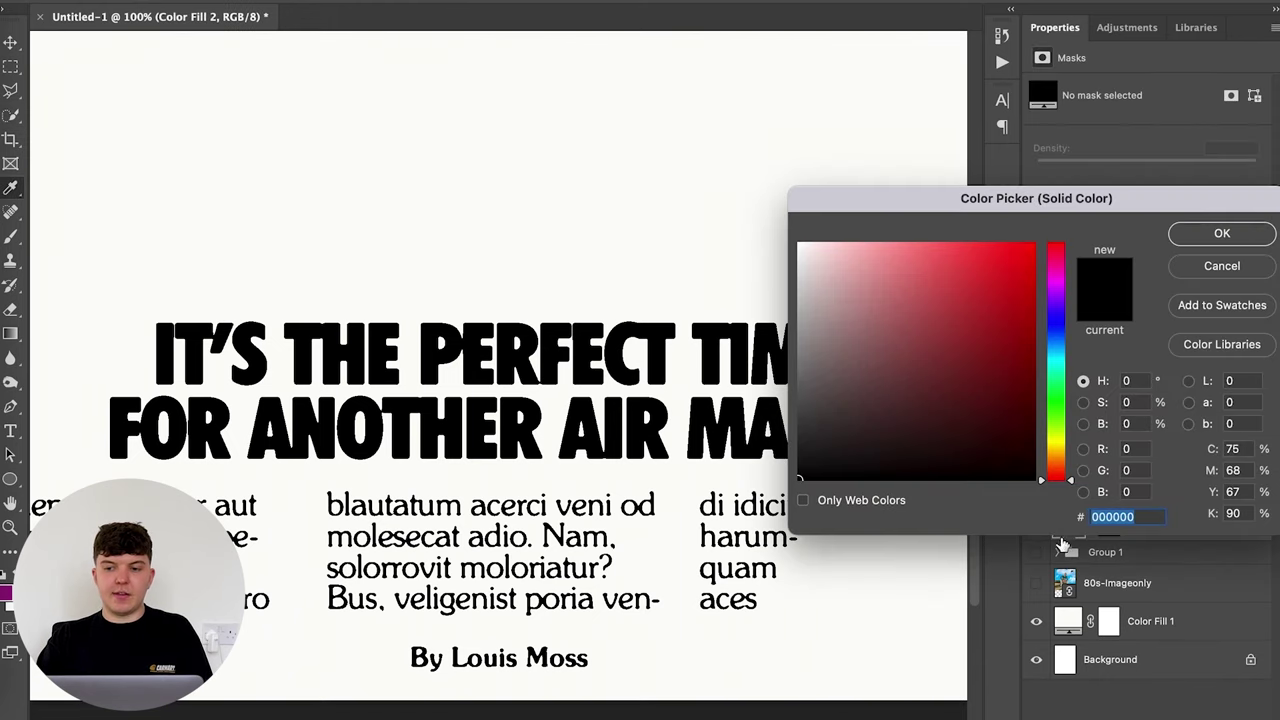
left_click_drag(950, 400, 1007, 219)
key("Escape")
left_click(1036, 521)
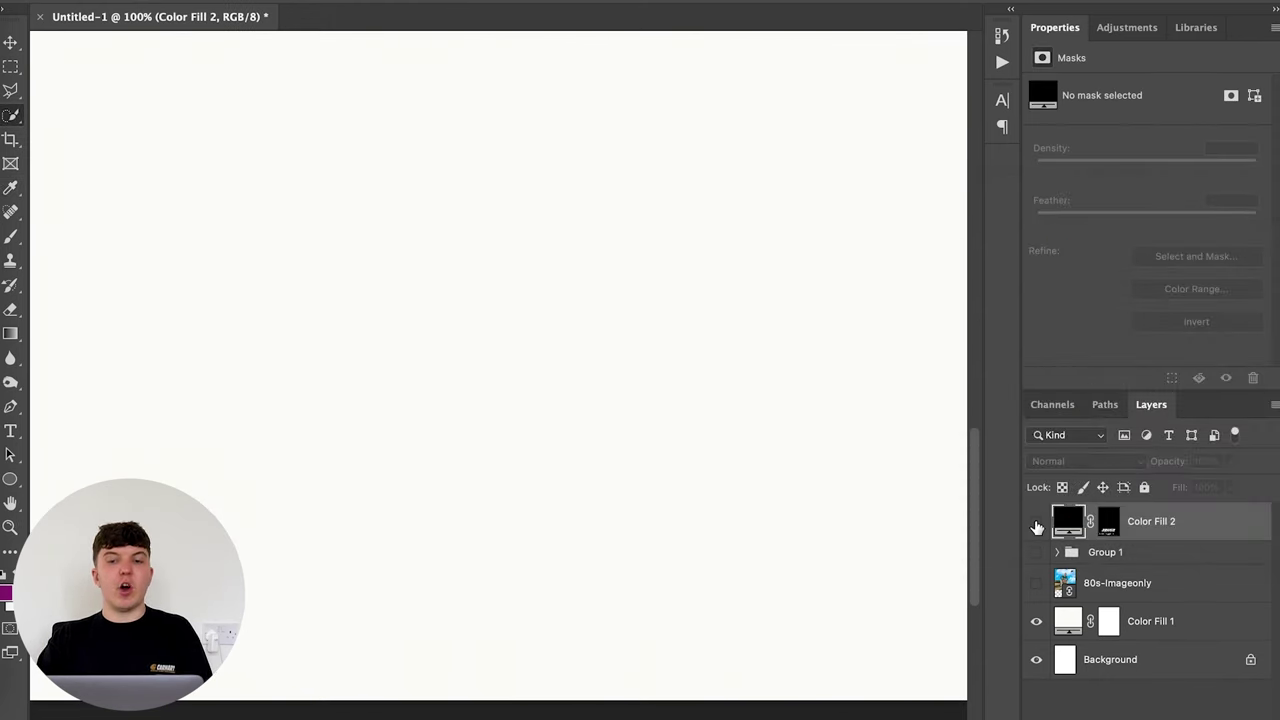
left_click(1036, 521)
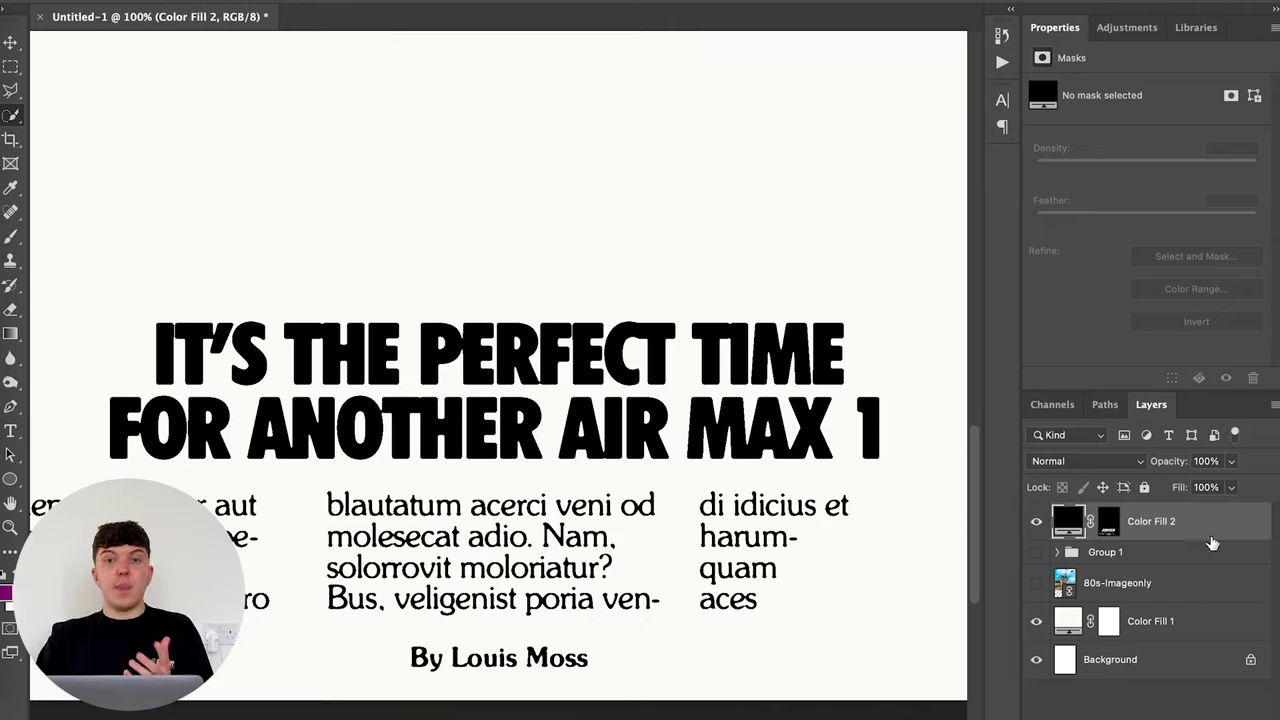
Step: Convert the Color Fill 2 headline layer to a smart object
key("ctrl+plus")
key("ctrl+plus")
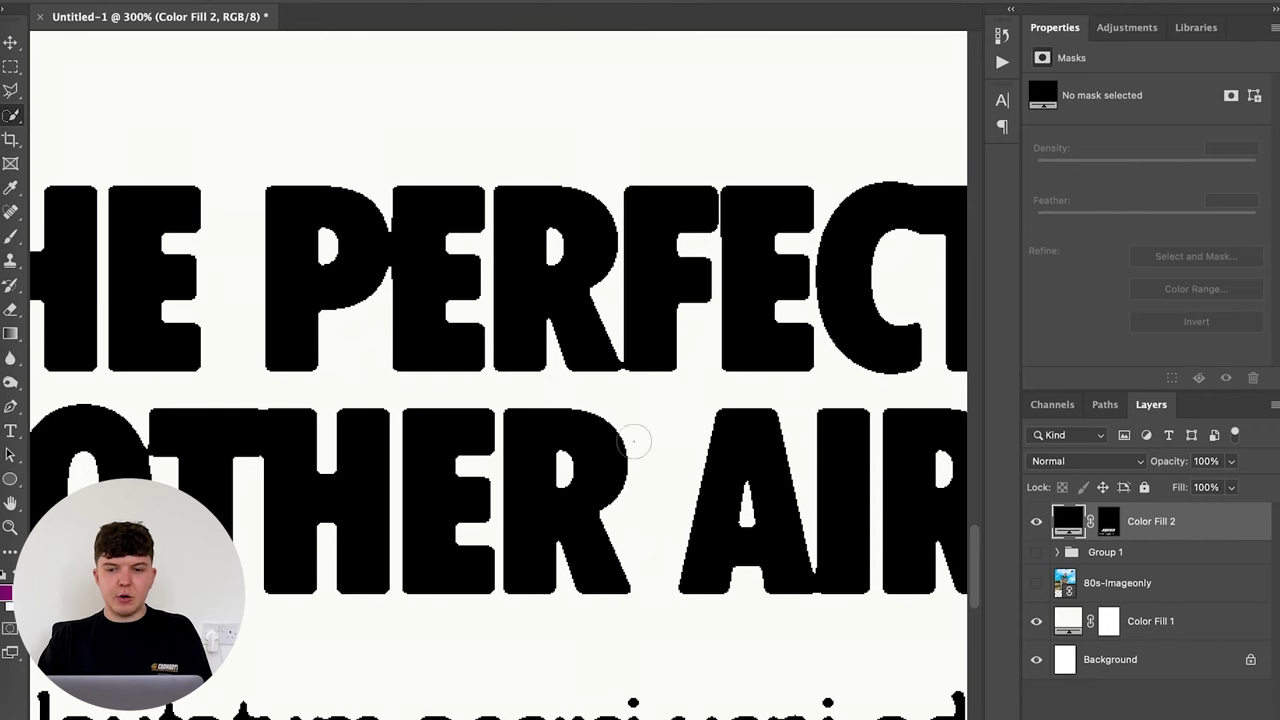
right_click(1183, 518)
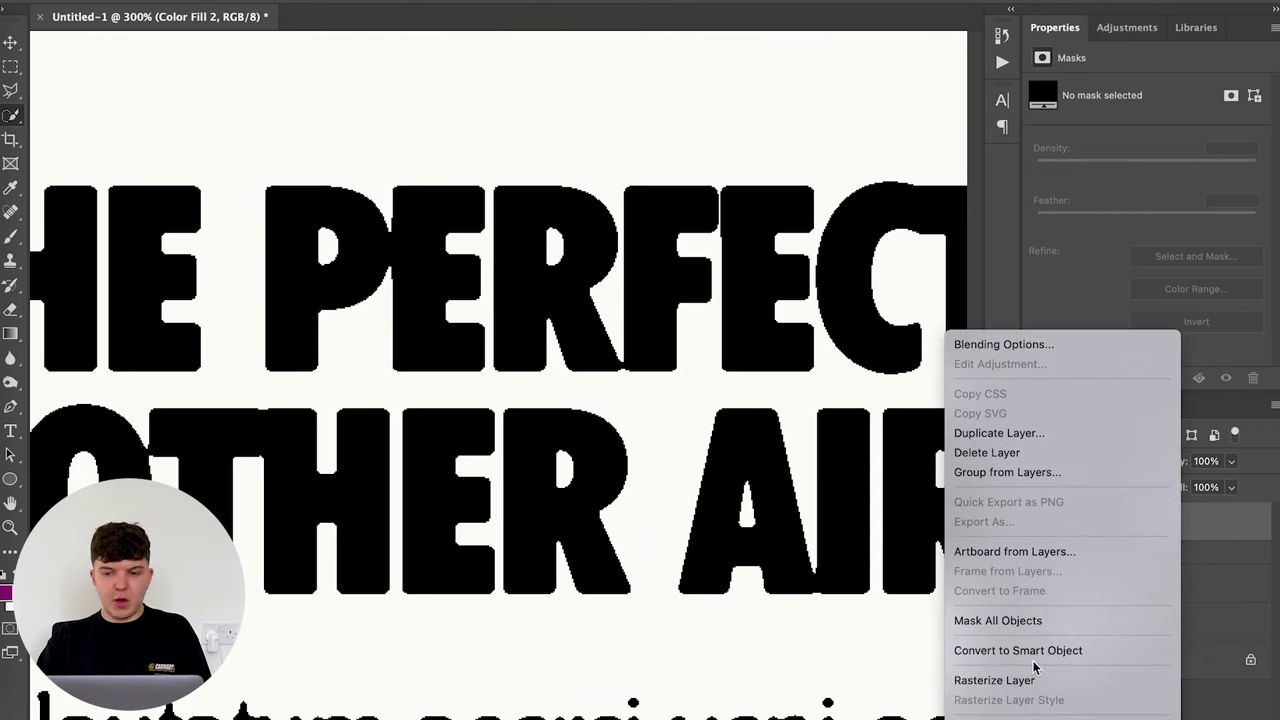
left_click(1010, 651)
Step: Apply a Ripple distortion to the headline, previewing an amount around 254
left_click(375, 0)
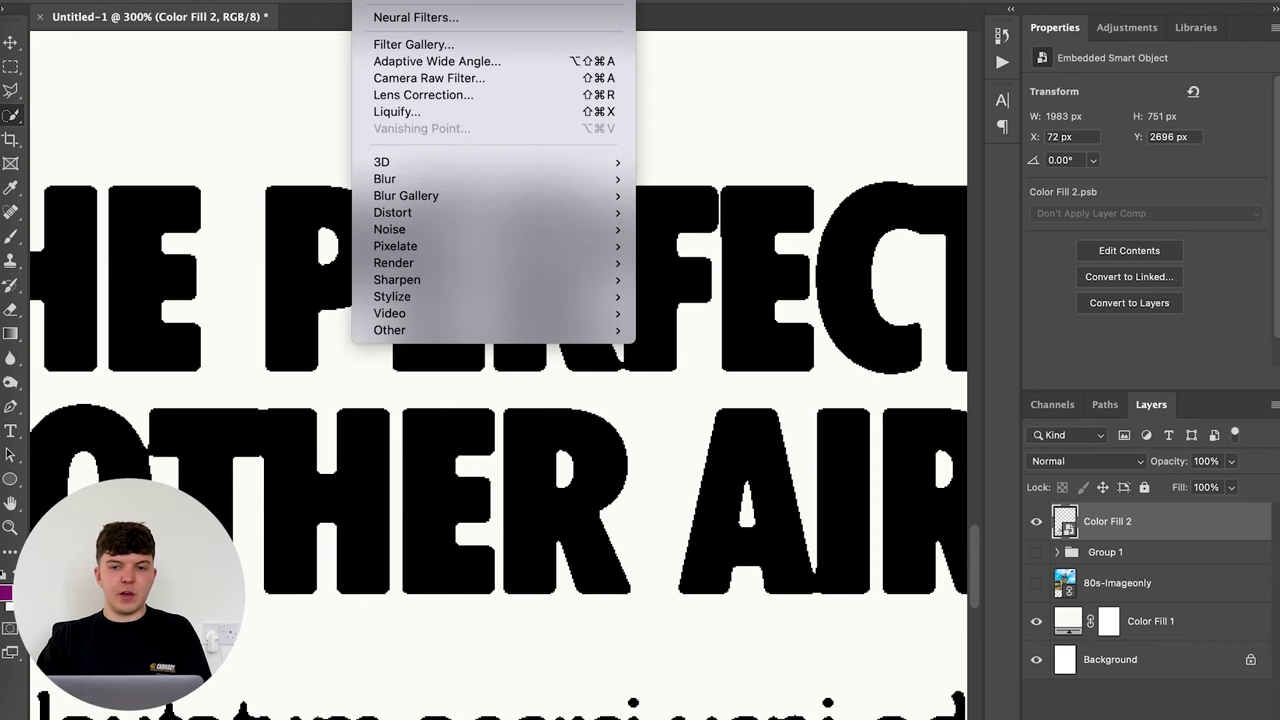
mouse_move(436, 214)
left_click(664, 266)
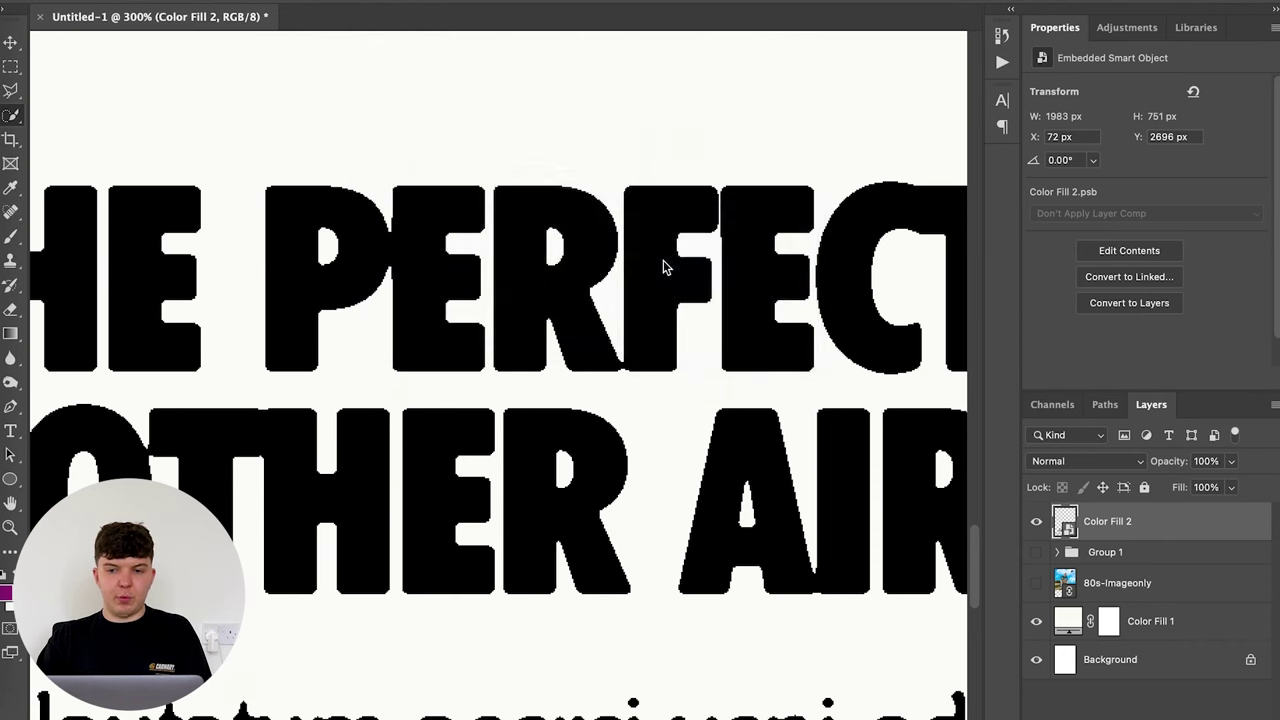
left_click(470, 377)
left_click(470, 377)
left_click(470, 377)
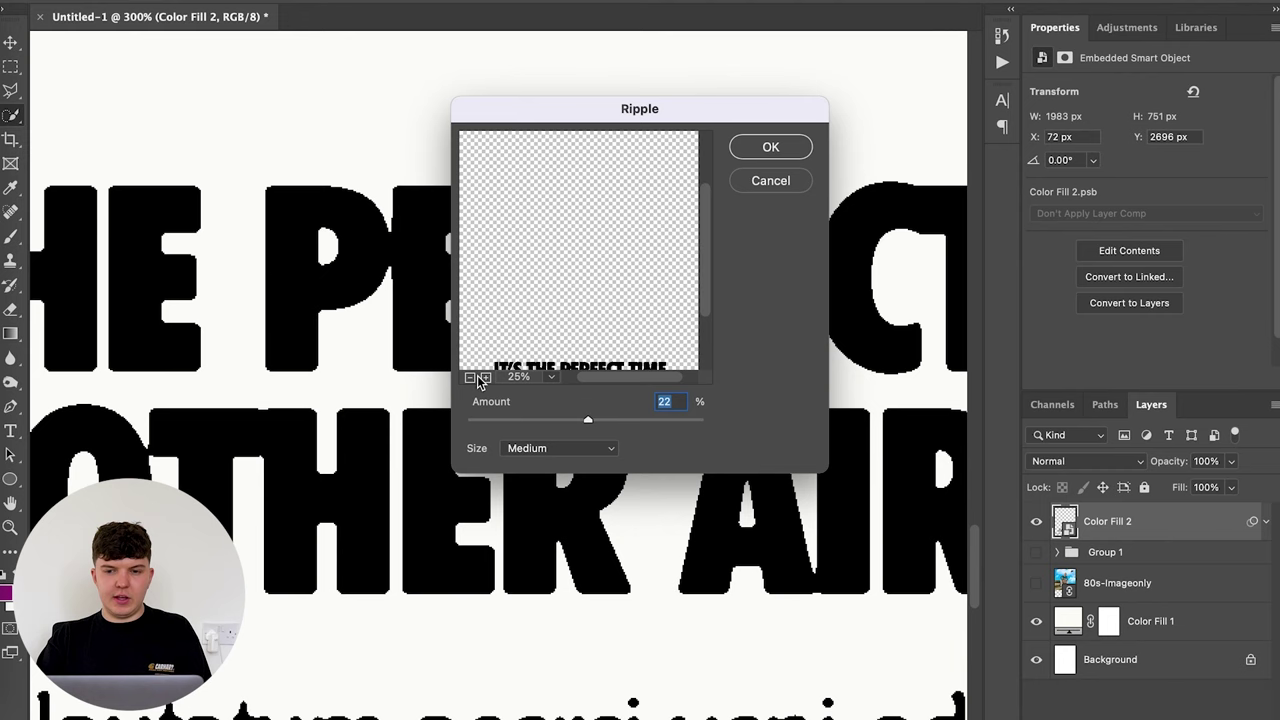
left_click_drag(709, 286, 694, 397)
left_click(486, 377)
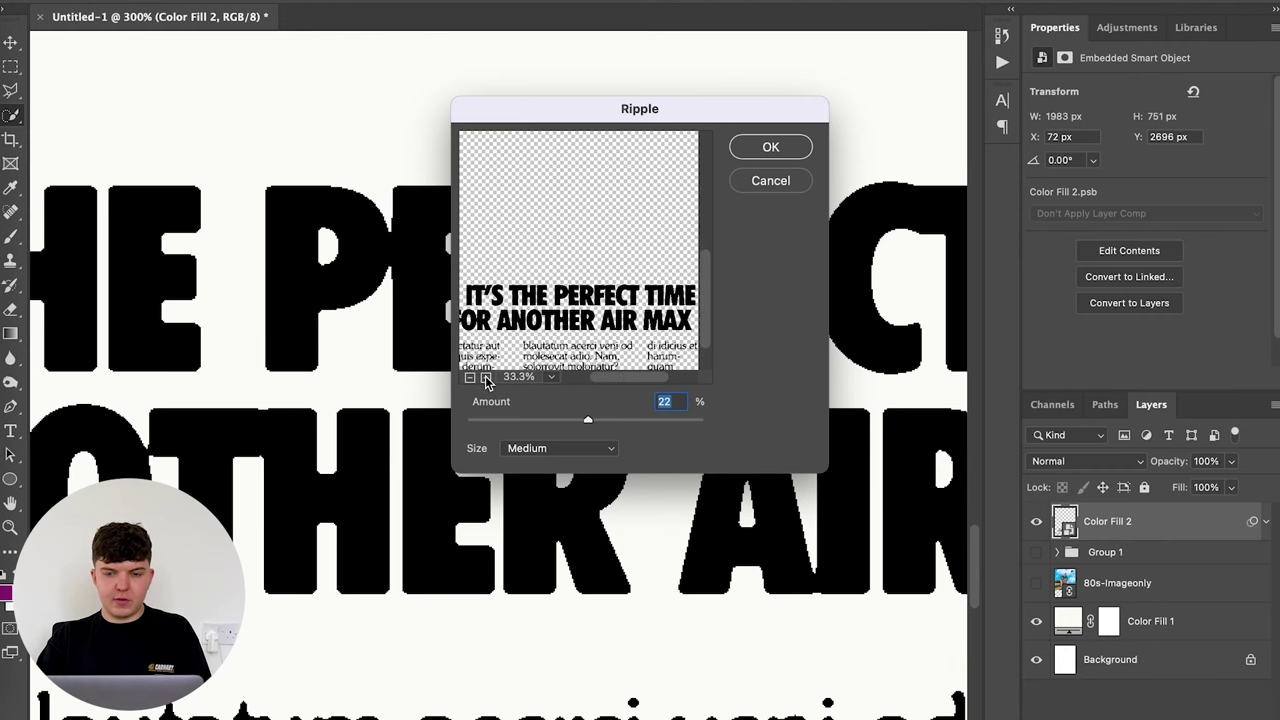
key("super+plus")
key("super+plus")
key("super+plus")
key("super+plus")
key("super+plus")
key("super+plus")
left_click_drag(588, 419, 616, 419)
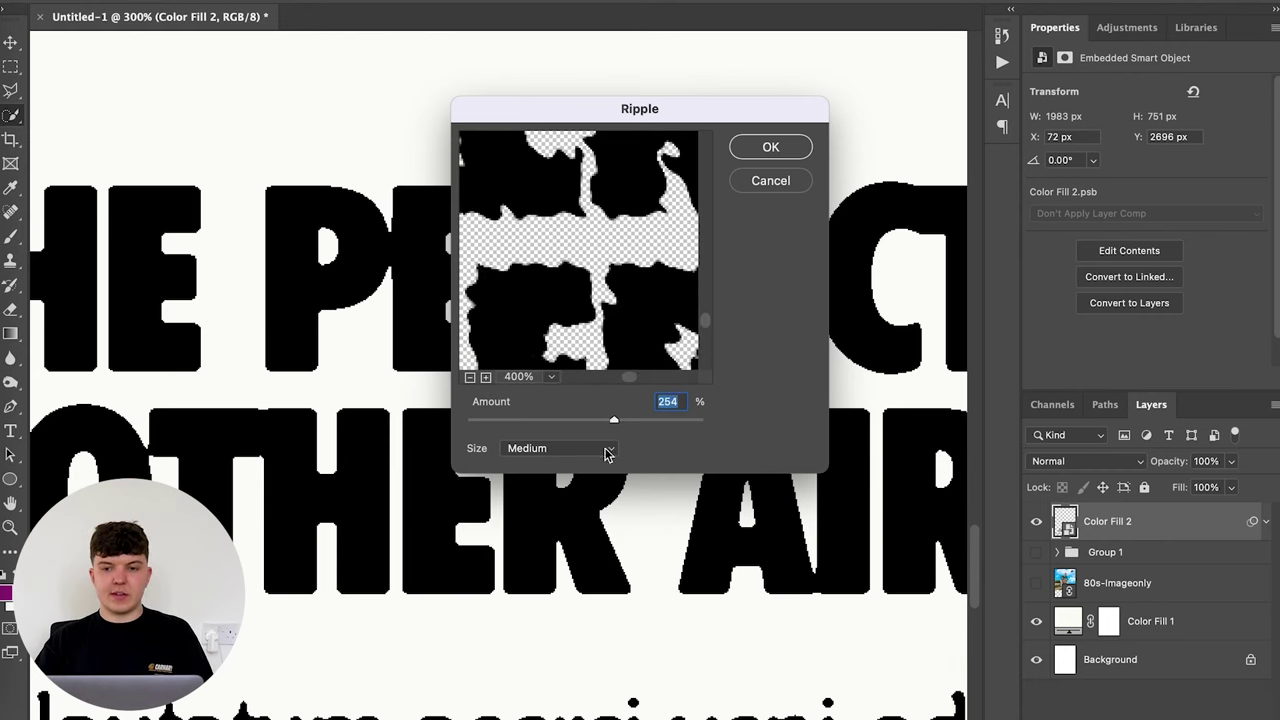
Step: Settle the Ripple size on Medium with a subtle low amount and apply it
left_click(522, 449)
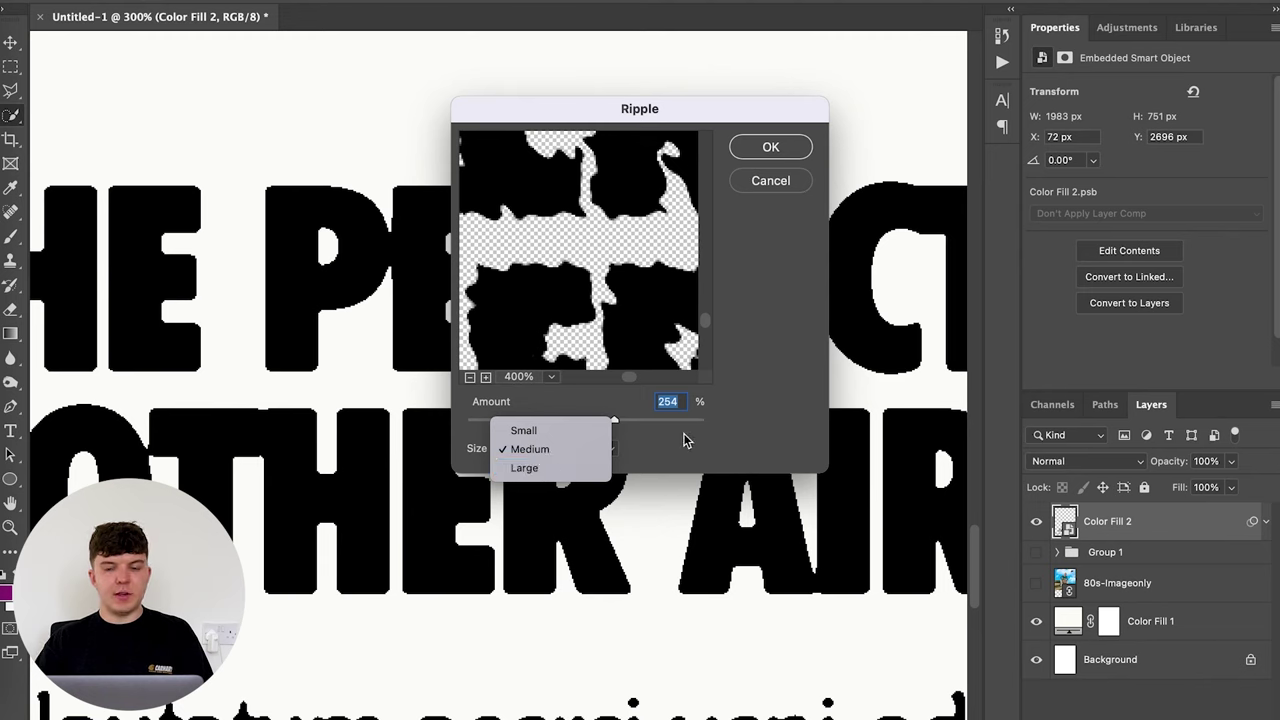
left_click(590, 449)
left_click(564, 453)
left_click(528, 431)
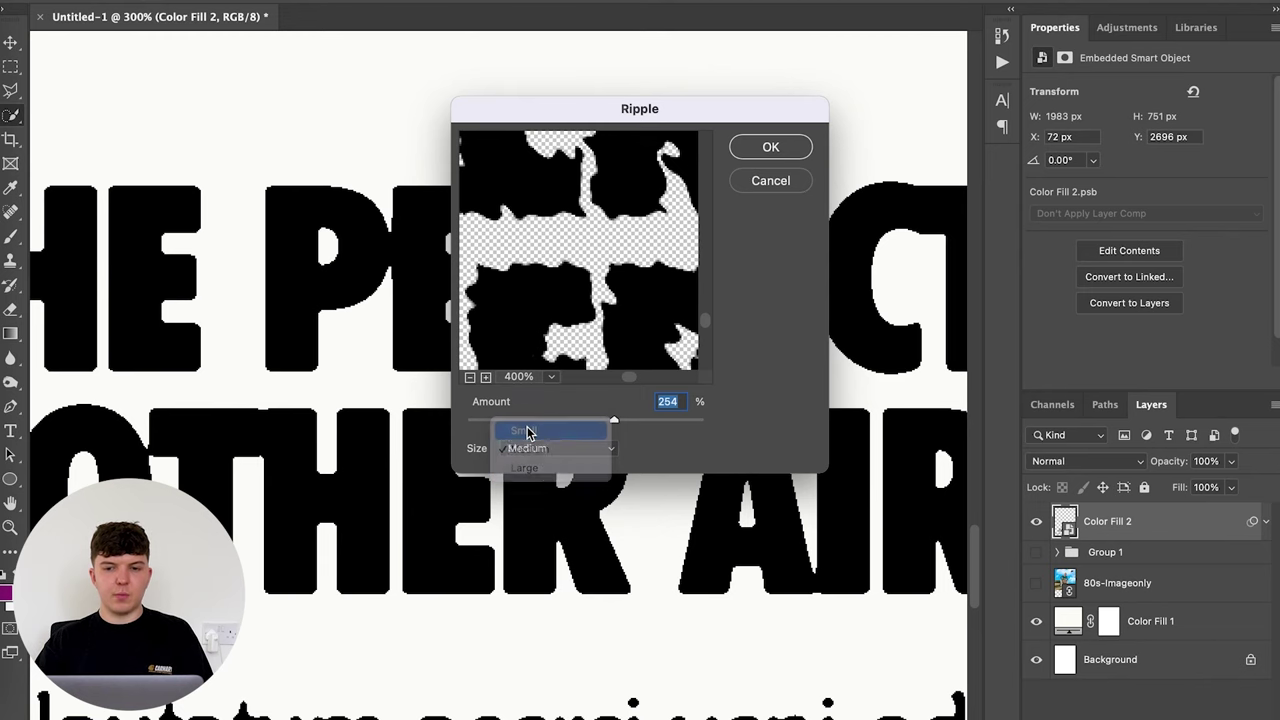
left_click(558, 450)
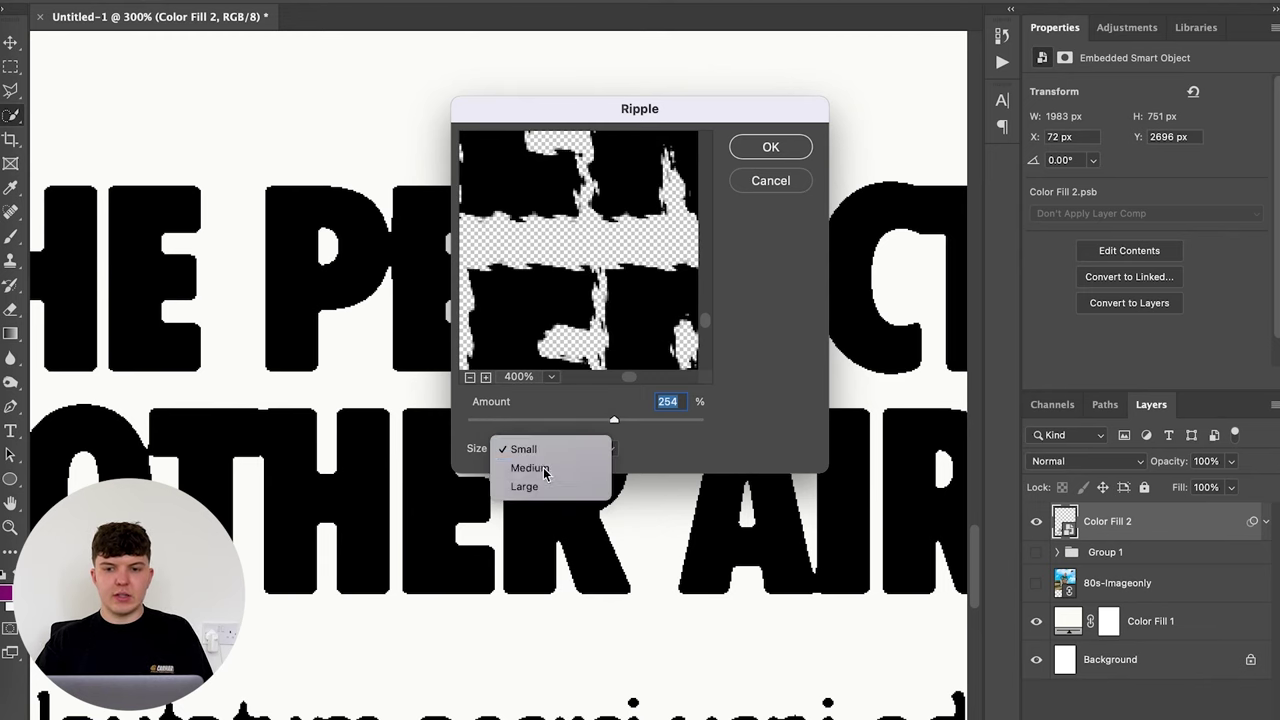
left_click(530, 467)
left_click_drag(615, 419, 591, 421)
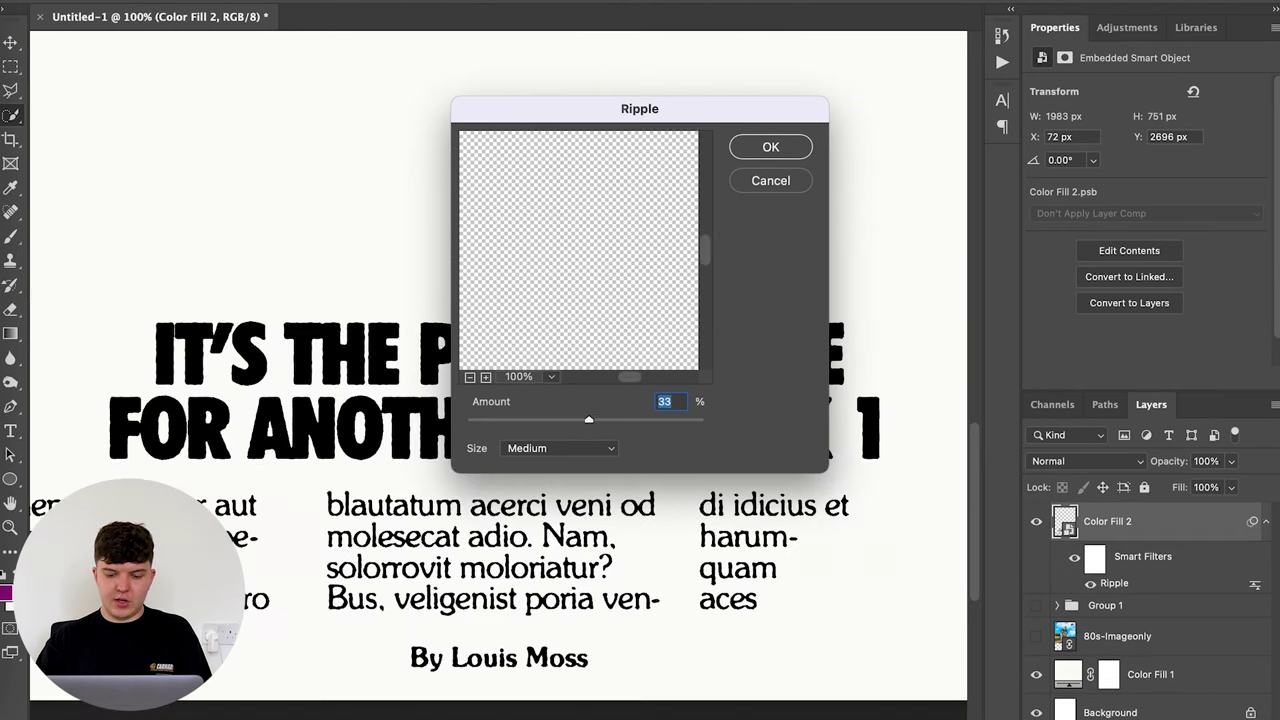
left_click_drag(588, 421, 586, 421)
key("Return")
Step: Inspect the rippled letter edges up close, then show the 80s-Imageonly photo again
key("super+plus")
key("super+plus")
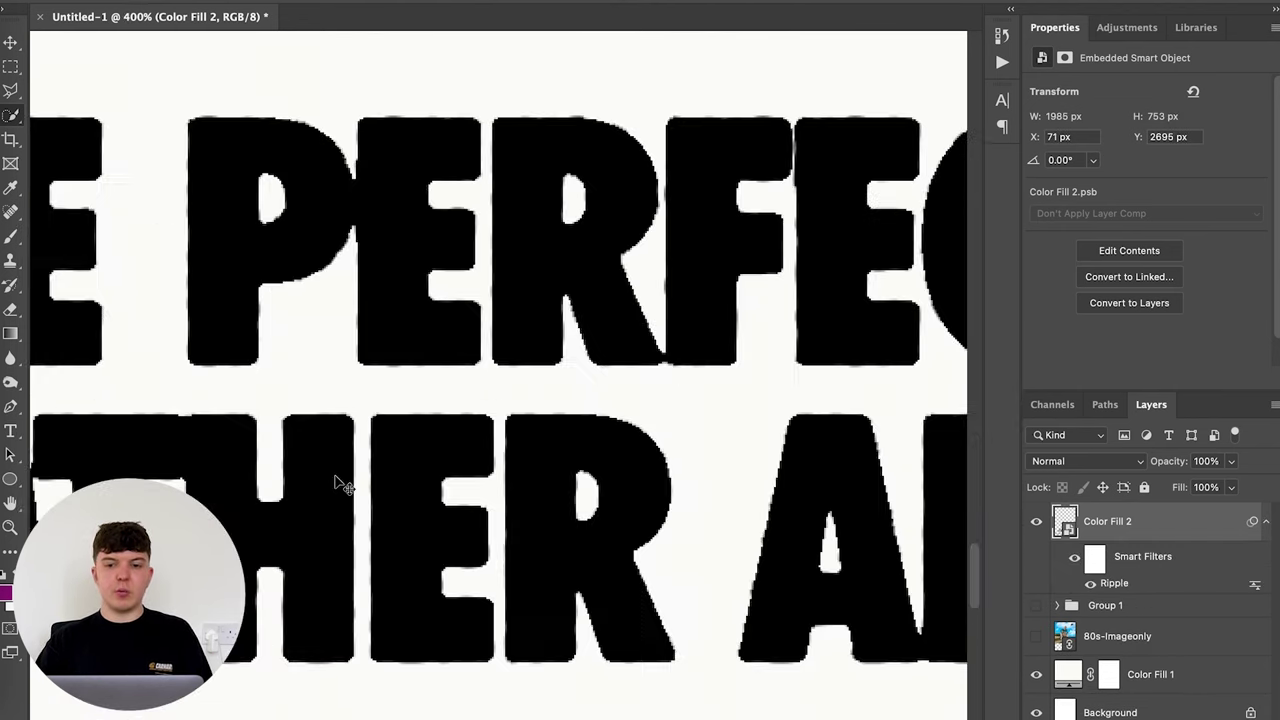
key("super+plus")
key("super+minus")
key("super+0")
left_click(1036, 637)
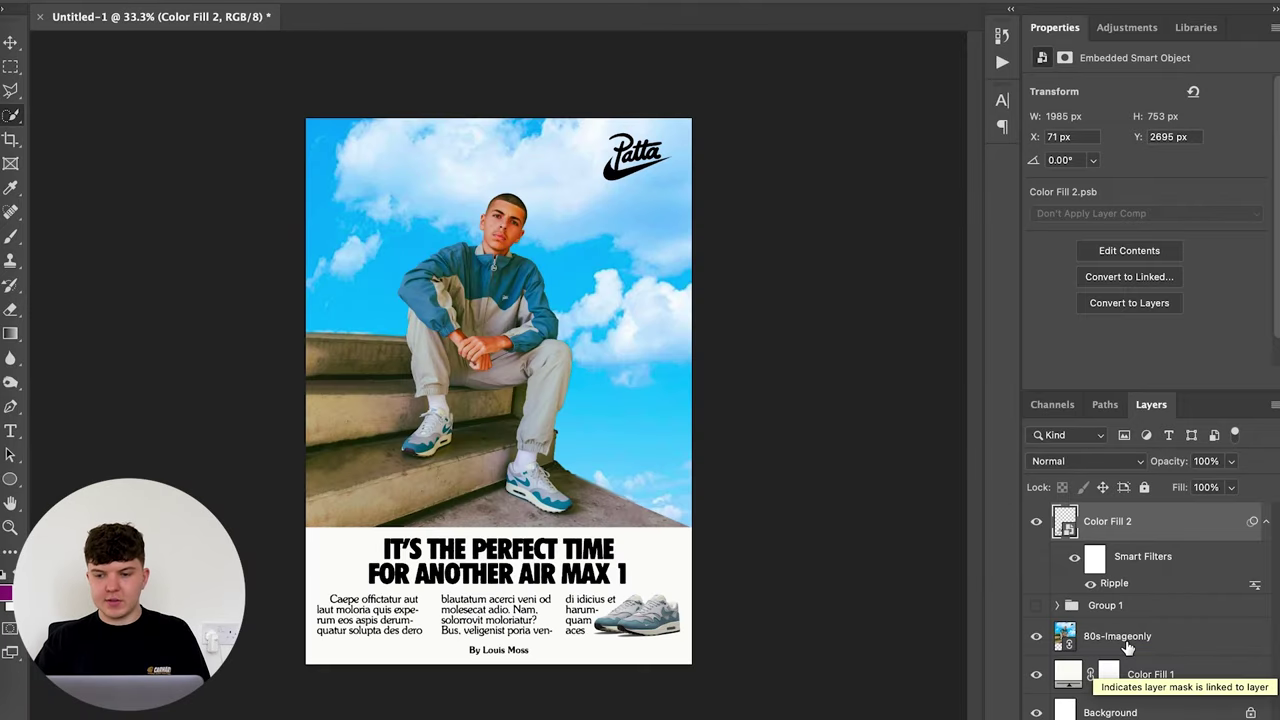
Step: Move 80s-Imageonly to the top and add Curves 1 with shadow, midtone and highlight points forming an S-curve
left_click_drag(1158, 648, 1145, 520)
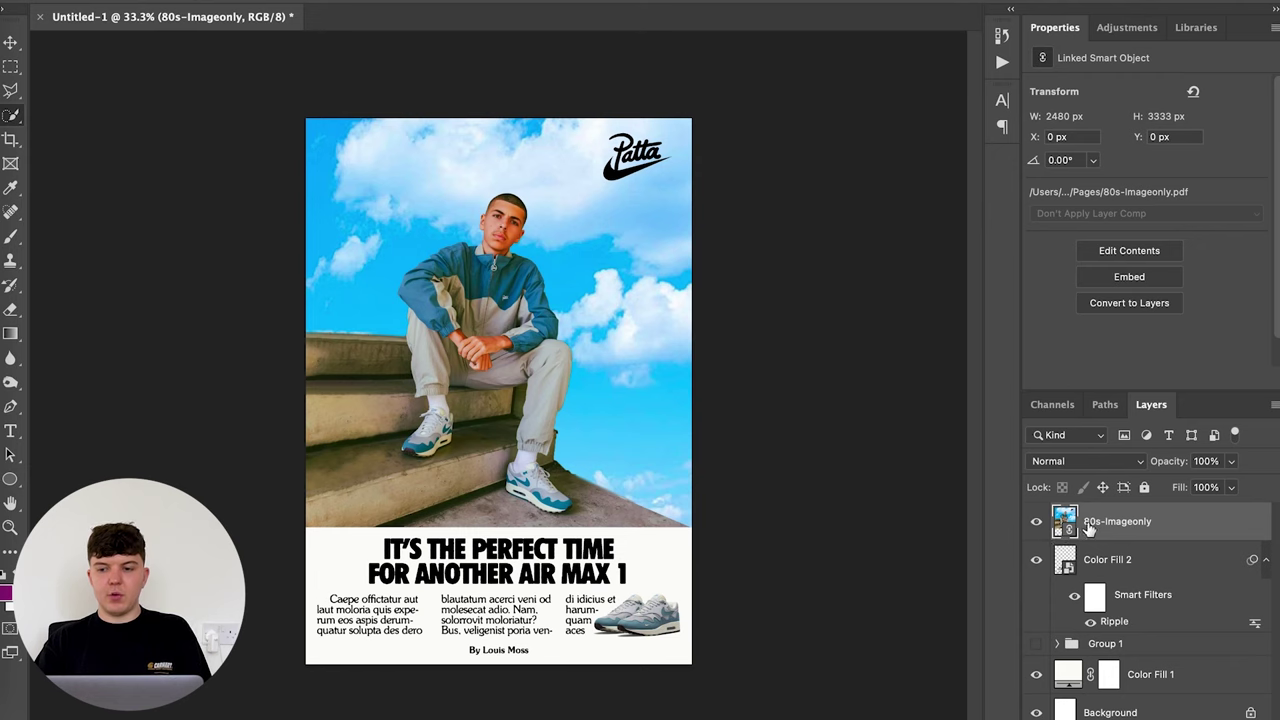
key("super+equal")
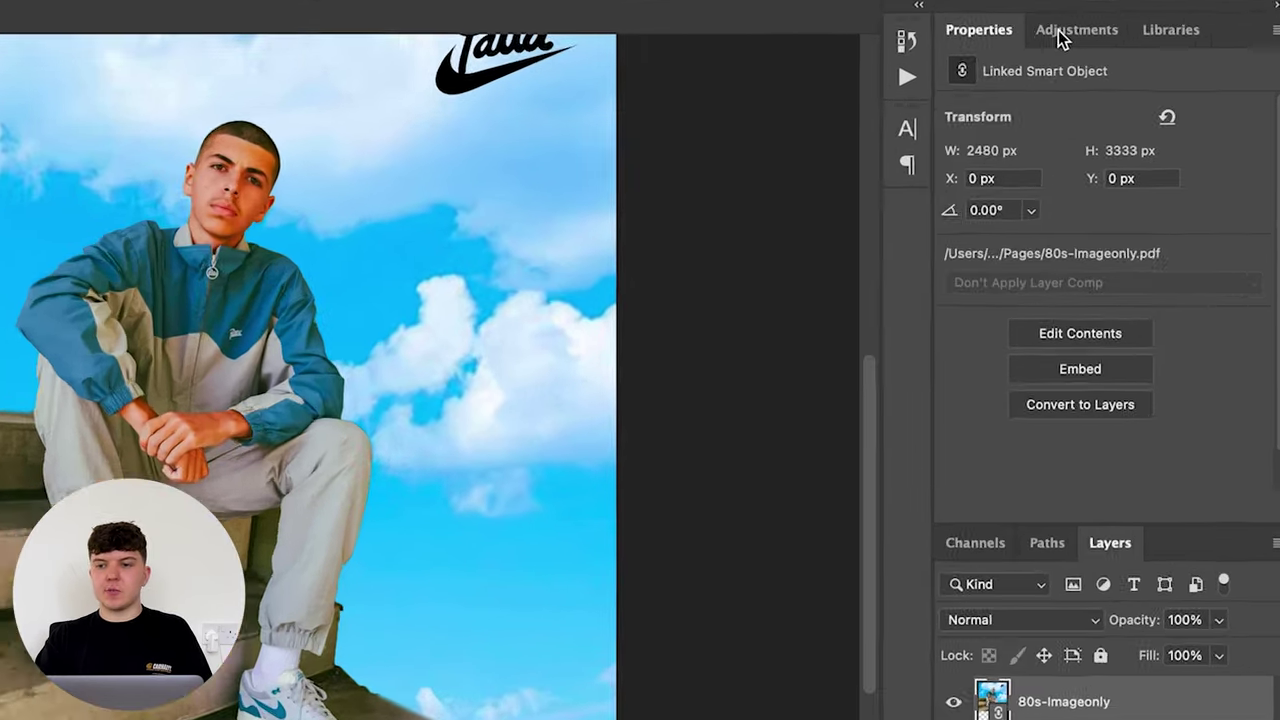
left_click(1108, 32)
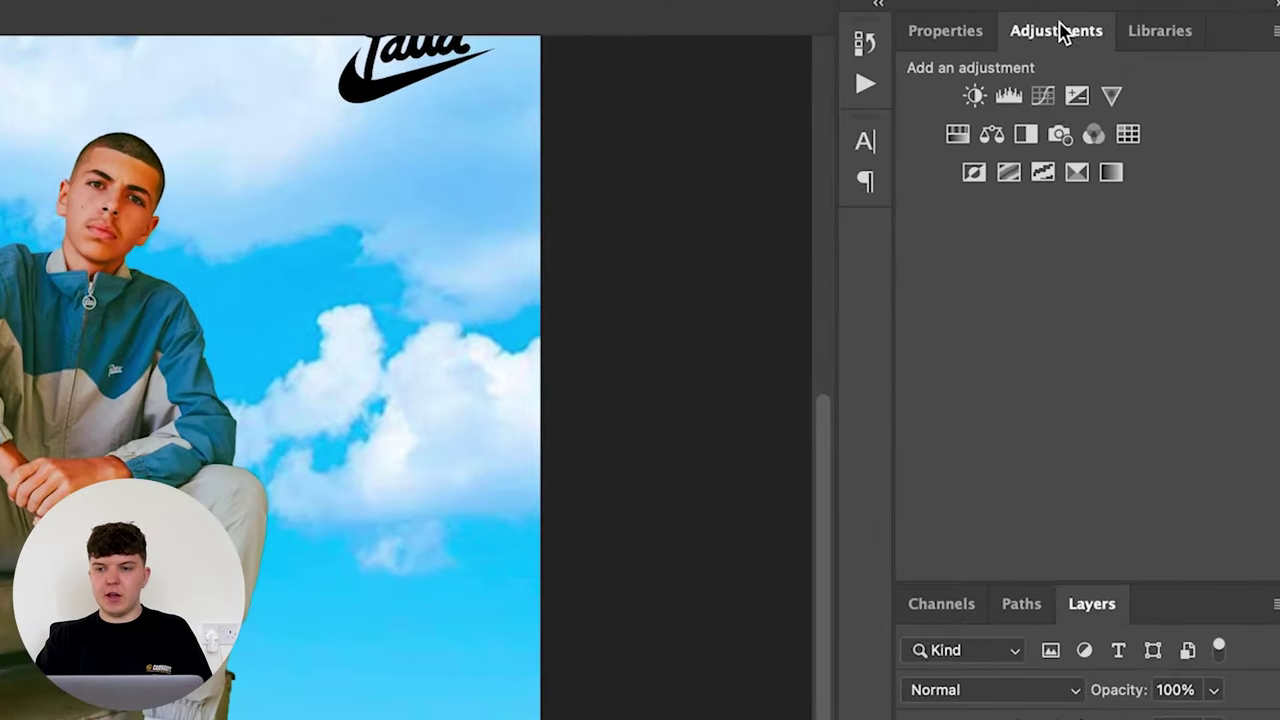
left_click(1046, 97)
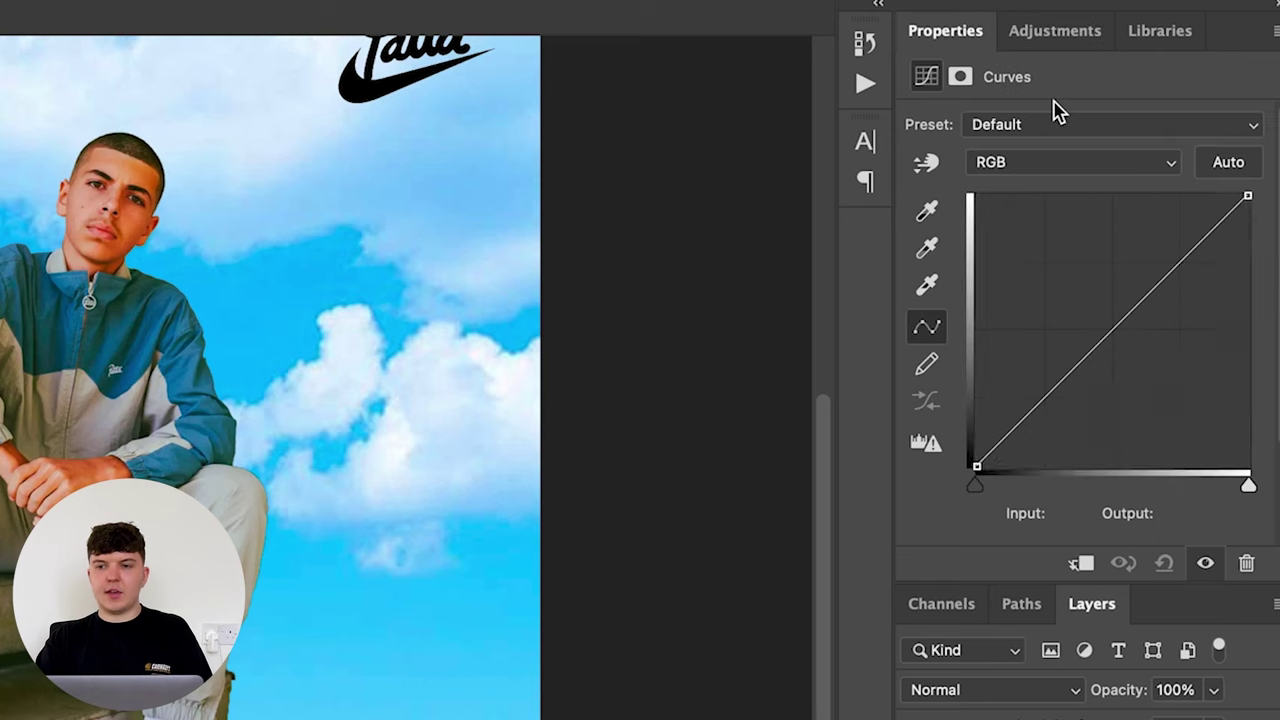
left_click(1110, 330)
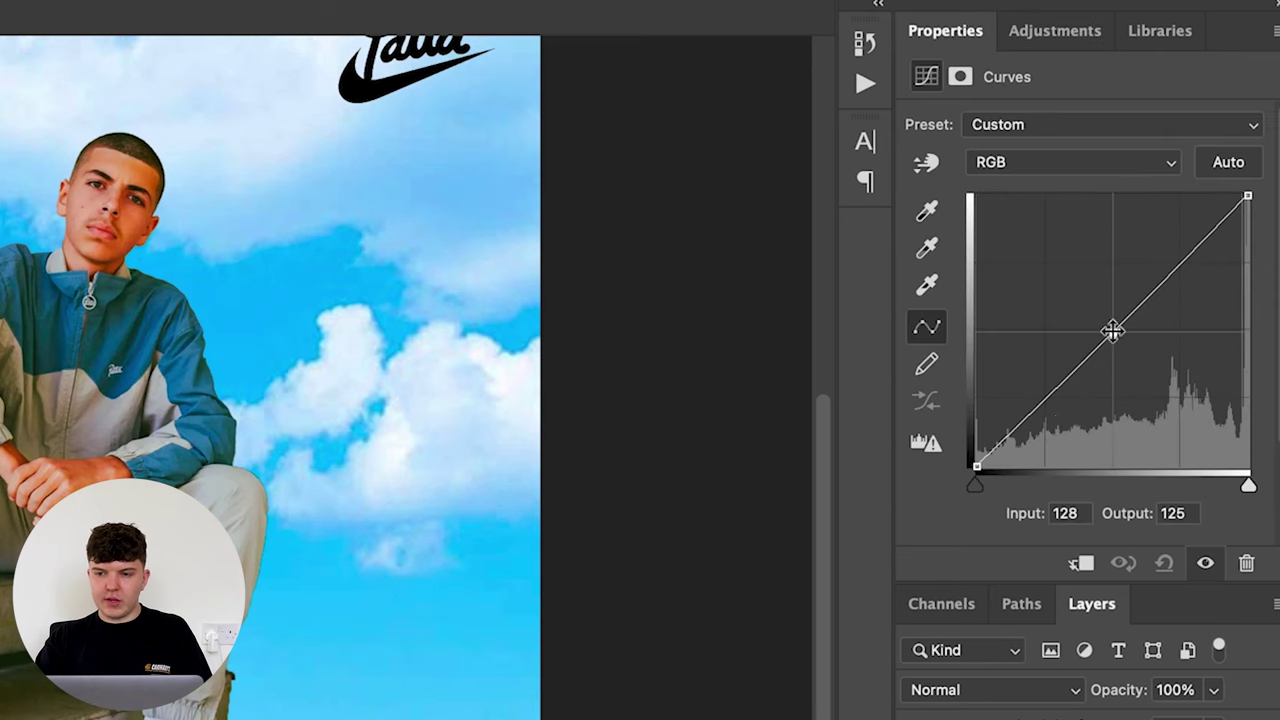
left_click(1015, 432)
left_click(1194, 245)
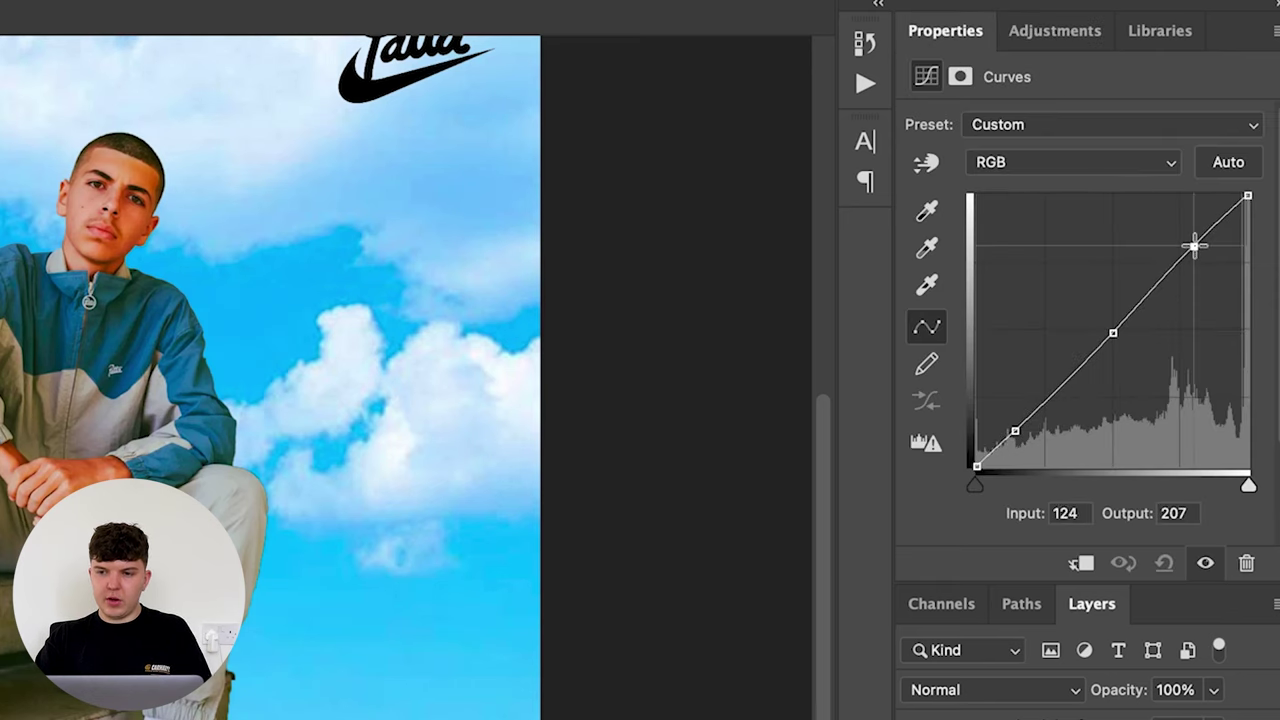
mouse_move(1015, 432)
left_mouse_down()
mouse_move(1050, 443)
mouse_move(1034, 433)
left_mouse_up()
left_click_drag(1194, 246, 1189, 236)
left_click(1032, 431)
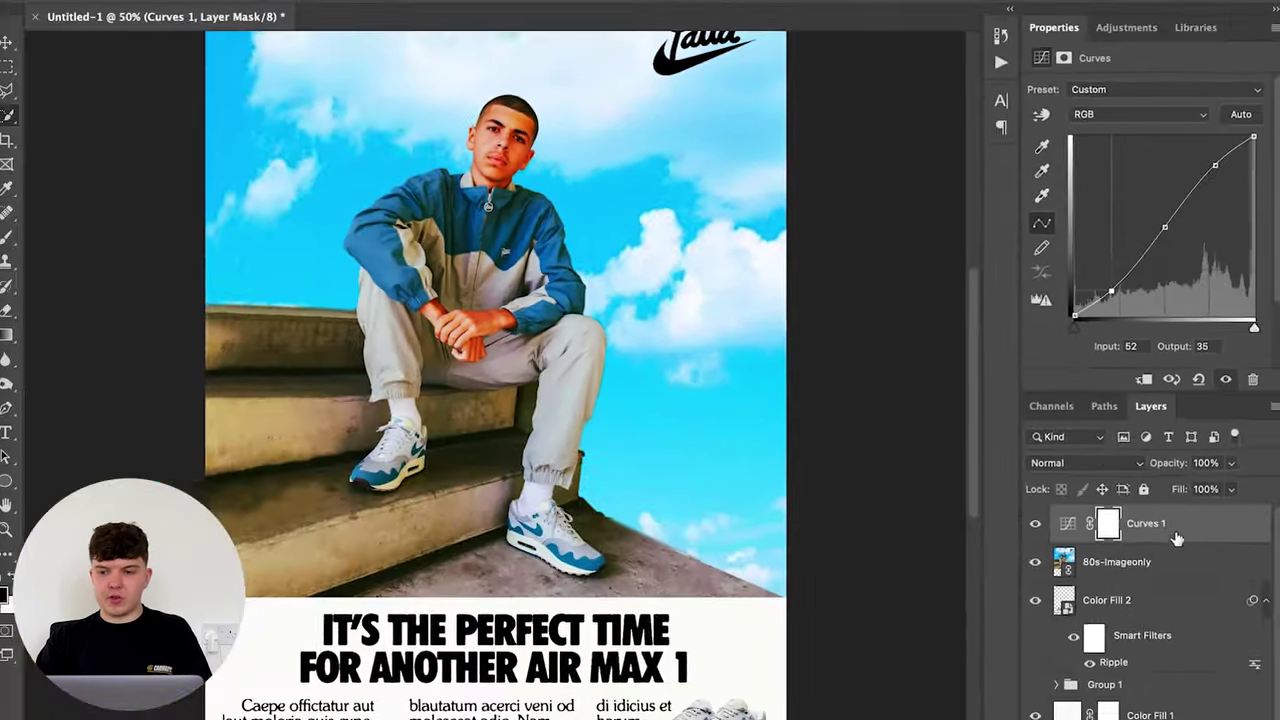
Step: Clip Curves 1 to the 80s-Imageonly photo below it
right_click(1177, 514)
scroll(1042, 645, "down", 5)
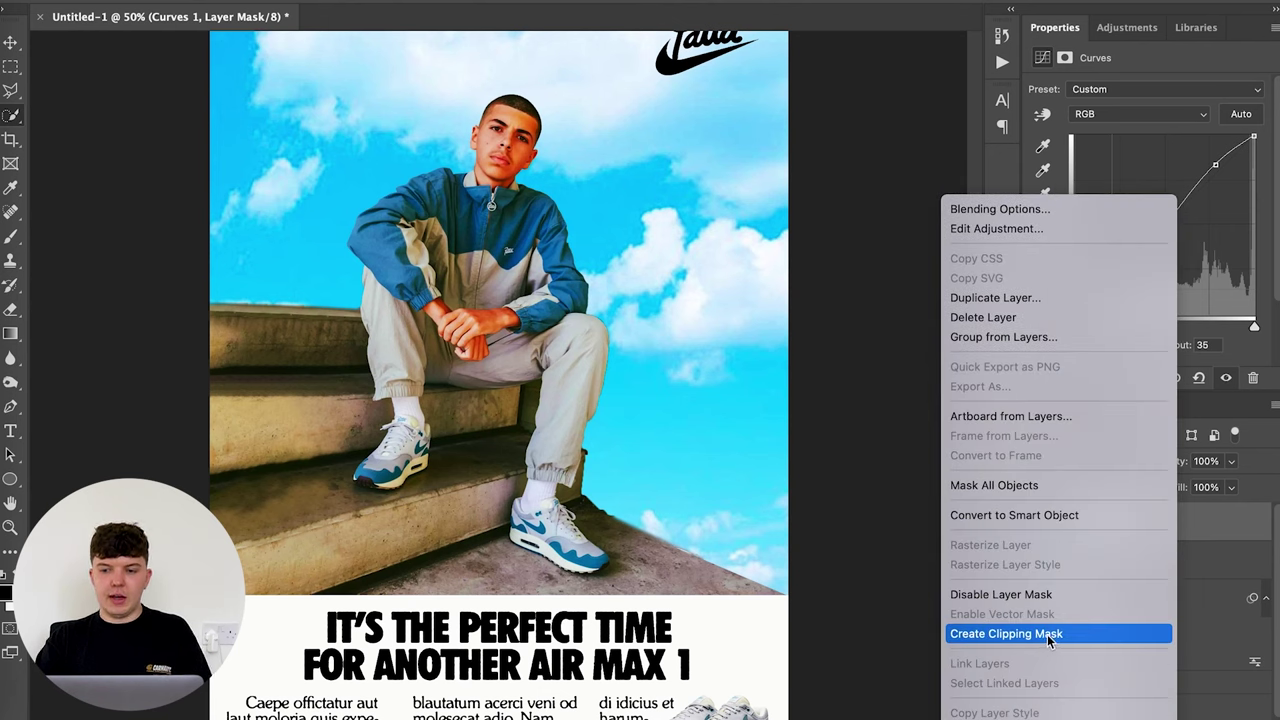
left_click(1049, 634)
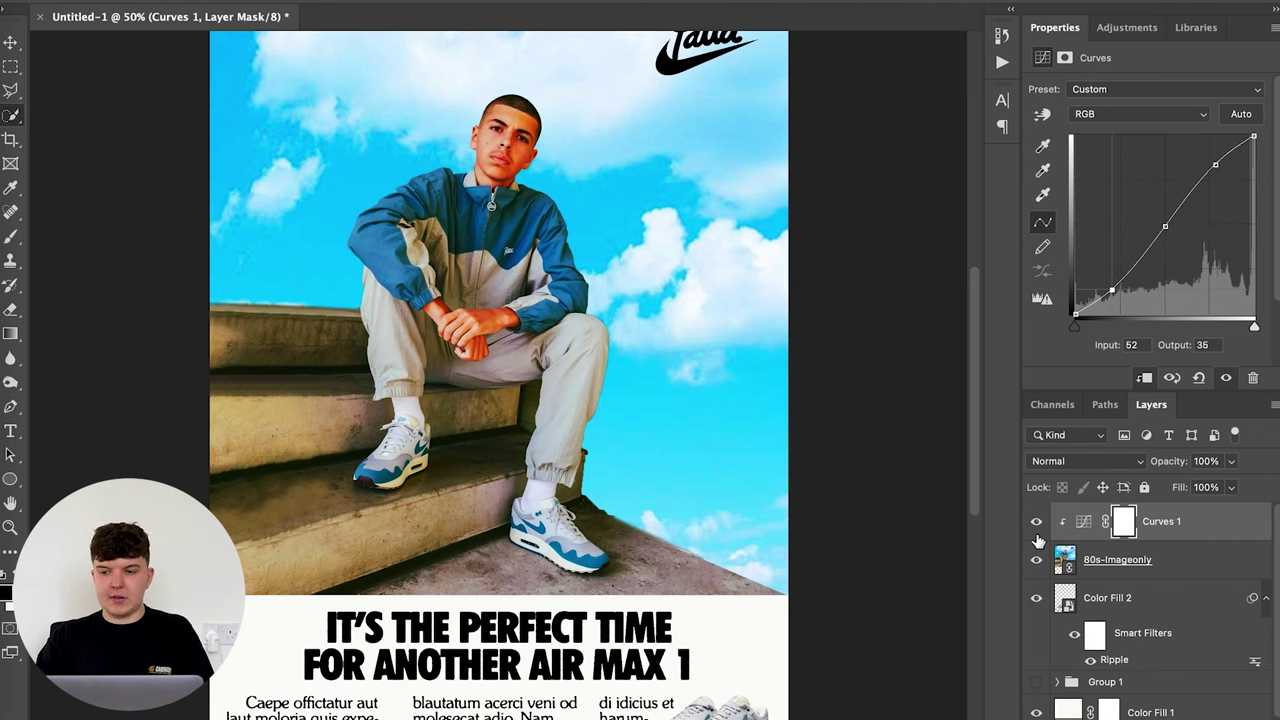
Step: Add a Brightness/Contrast adjustment at contrast -10 and clip it above Curves 1
left_click(1127, 27)
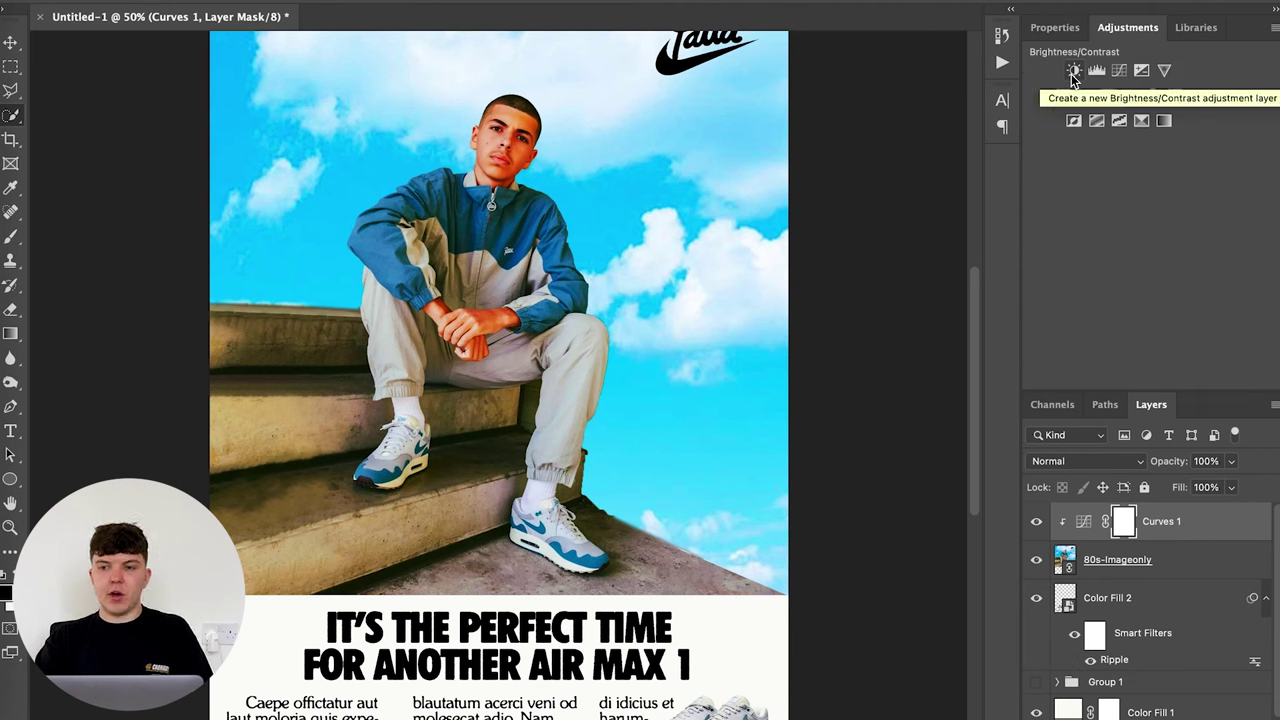
left_click(1073, 74)
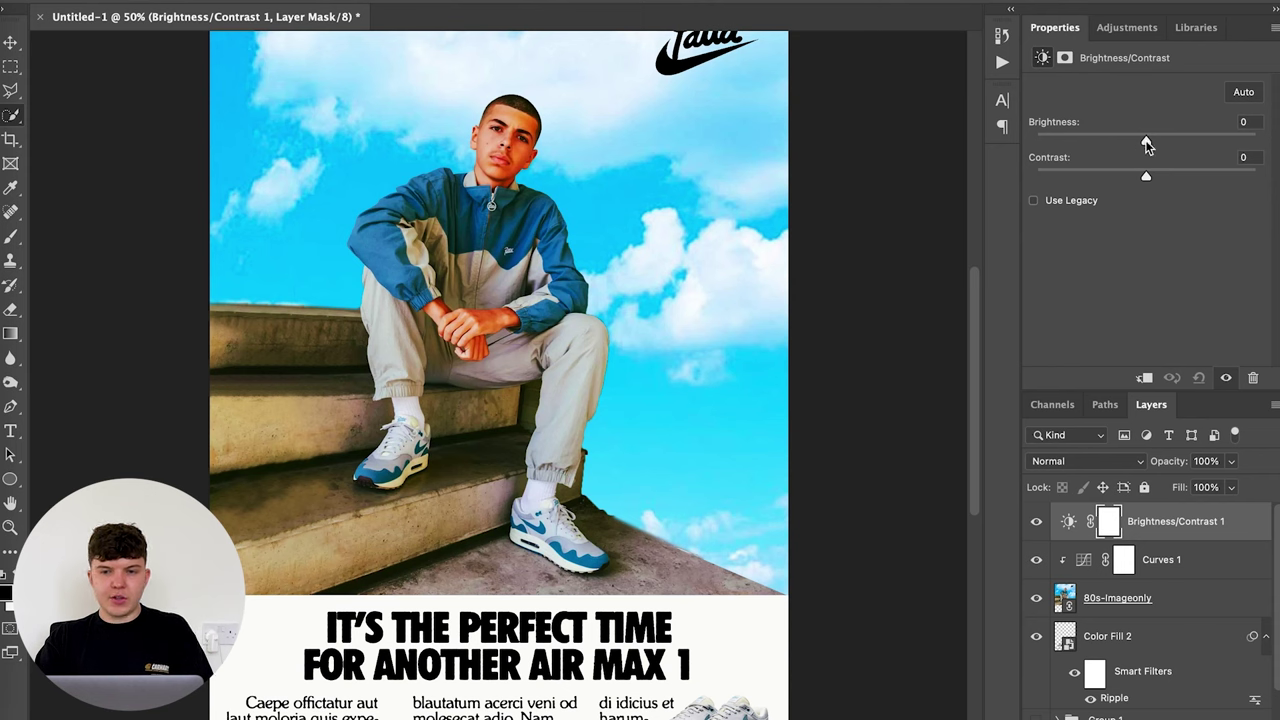
left_click_drag(1146, 140, 1119, 180)
right_click(1195, 522)
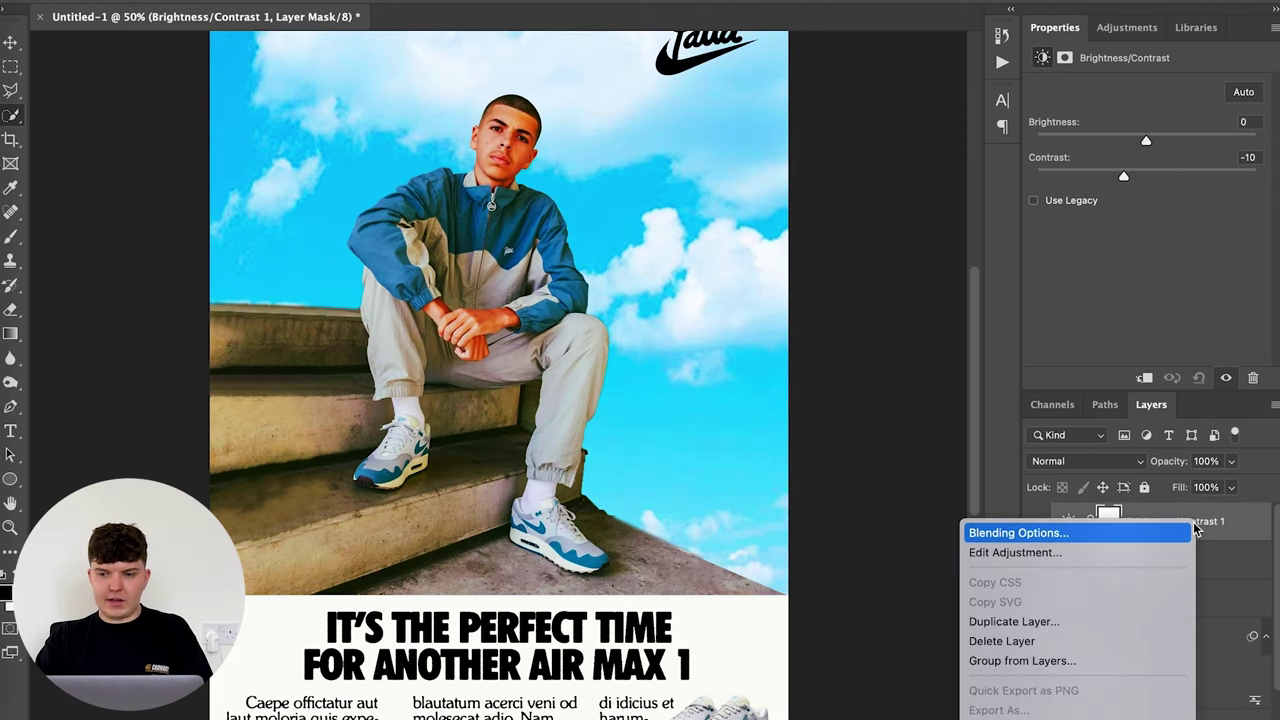
left_click(1027, 512)
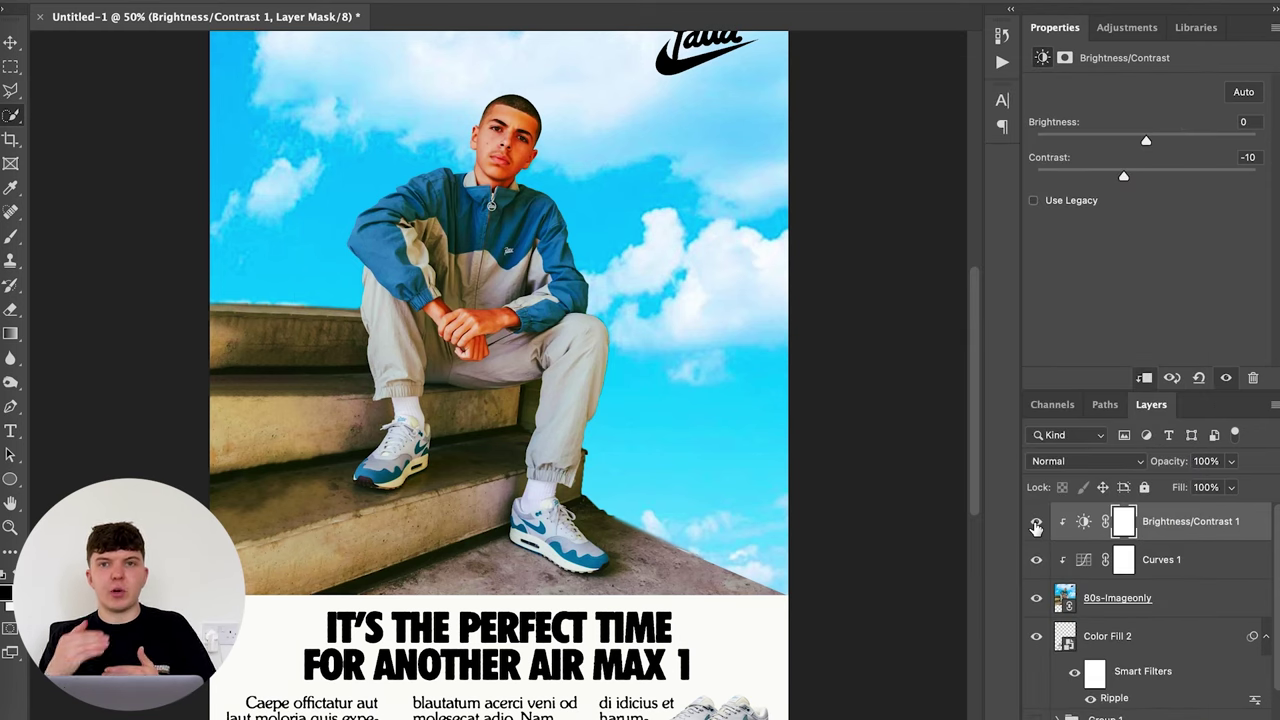
Step: Add Hue/Saturation 1 at saturation -19 and lightness +8, clip it to the photo, and compare before and after
left_click(1128, 27)
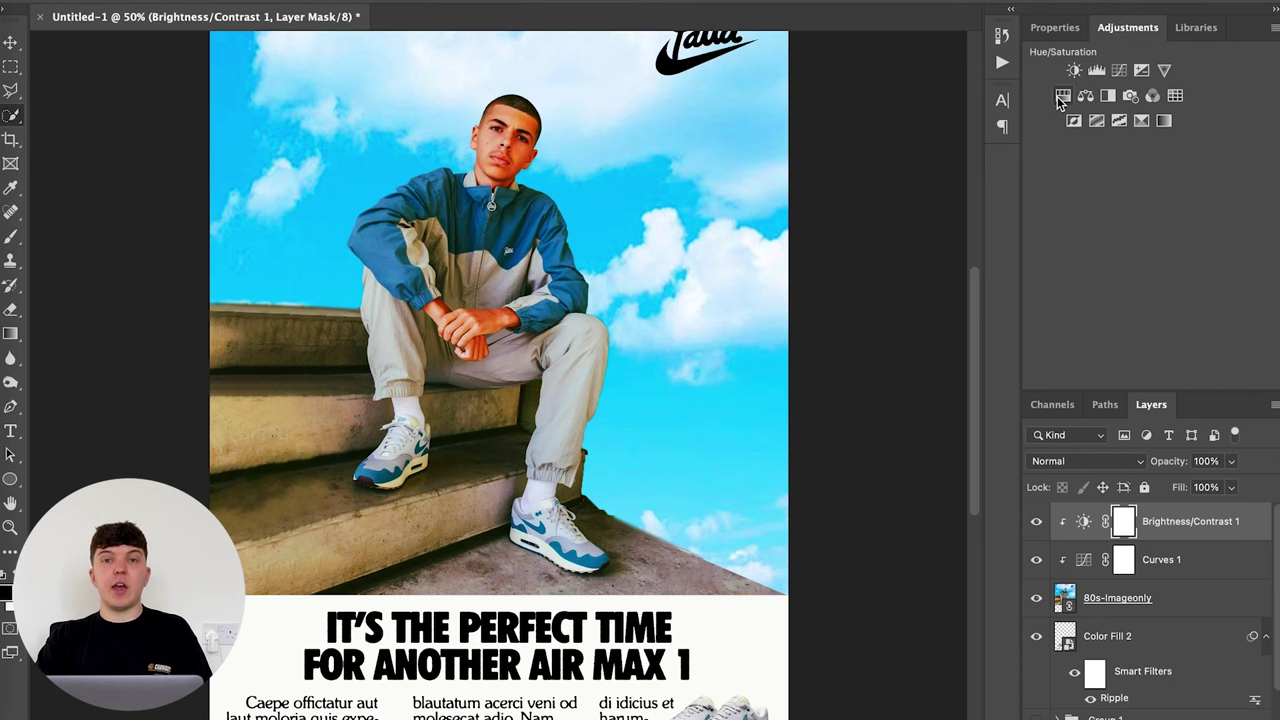
left_click(1060, 97)
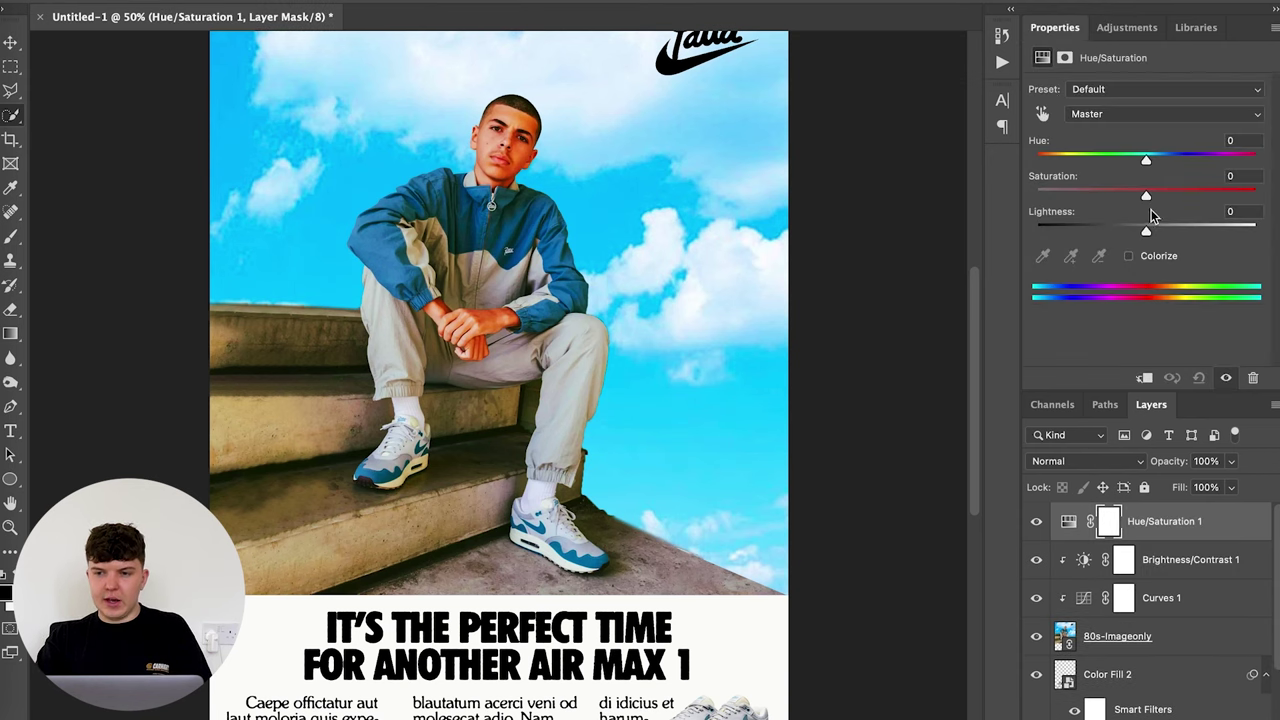
left_click_drag(1147, 199, 1157, 234)
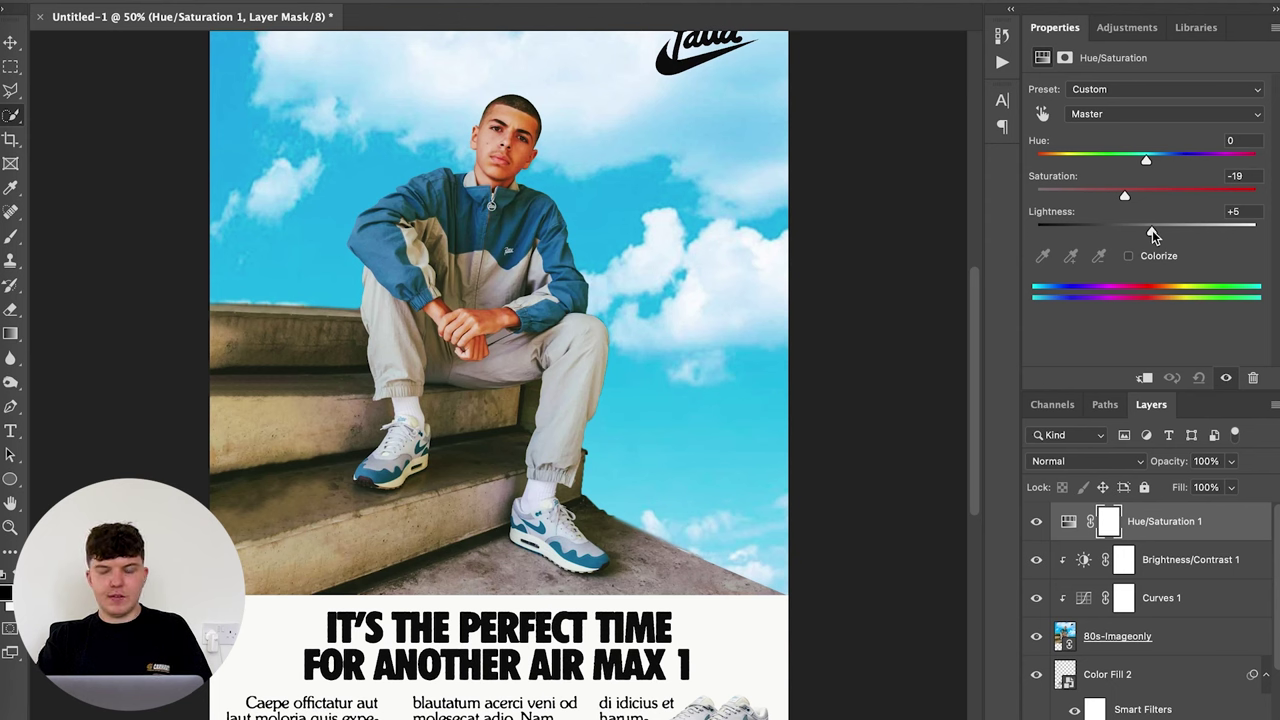
left_click_drag(1153, 240, 1156, 236)
right_click(1176, 521)
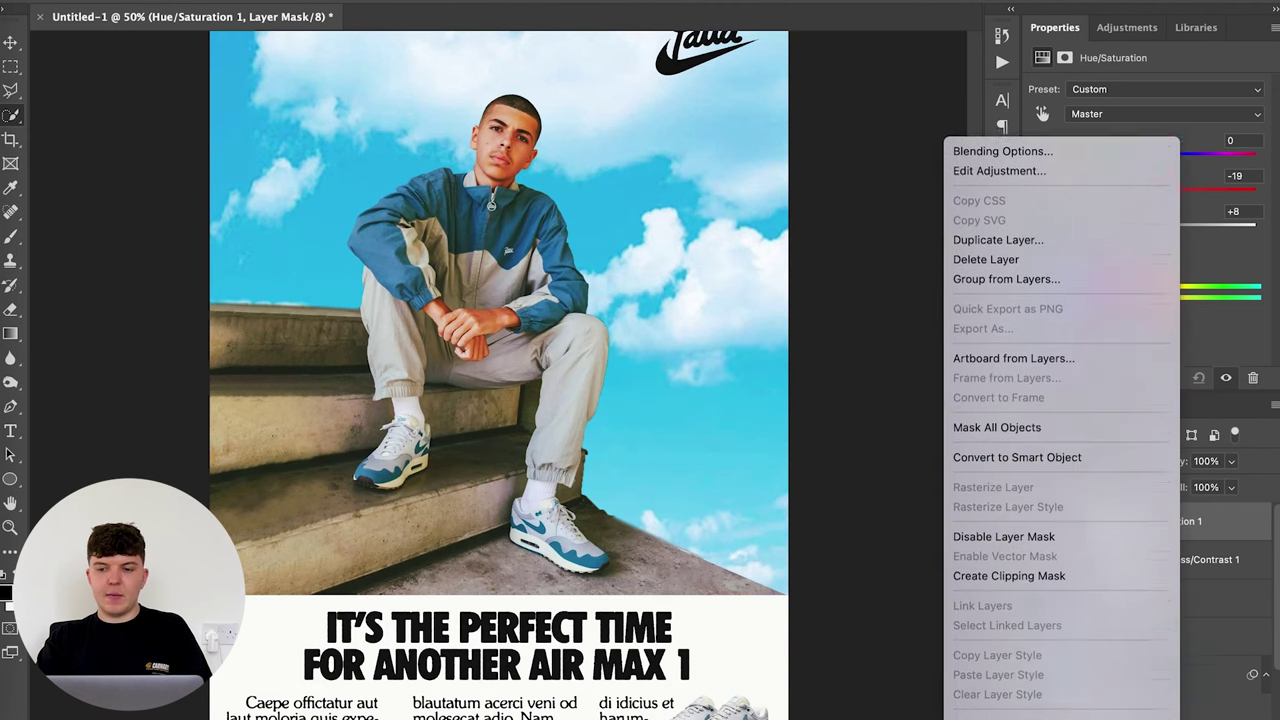
left_click(1000, 536)
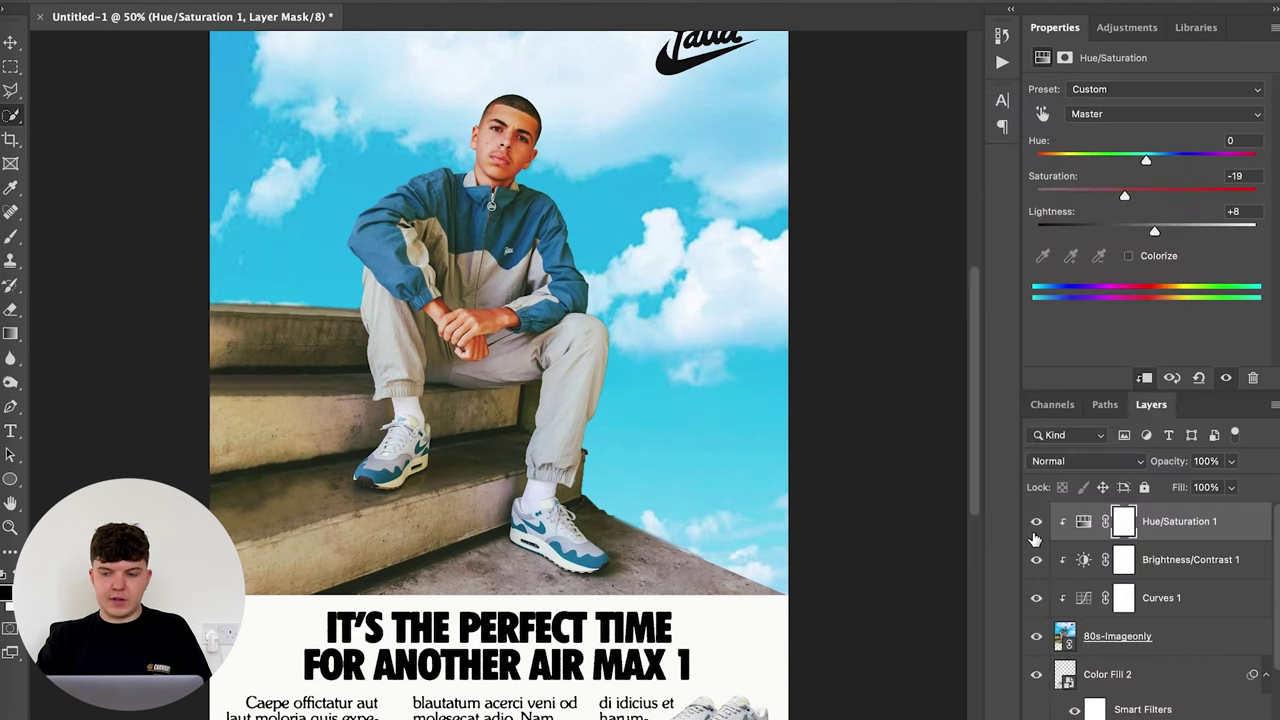
mouse_move(1036, 526)
left_mouse_down()
mouse_move(1040, 600)
mouse_move(1036, 526)
left_mouse_up()
key("ctrl+minus")
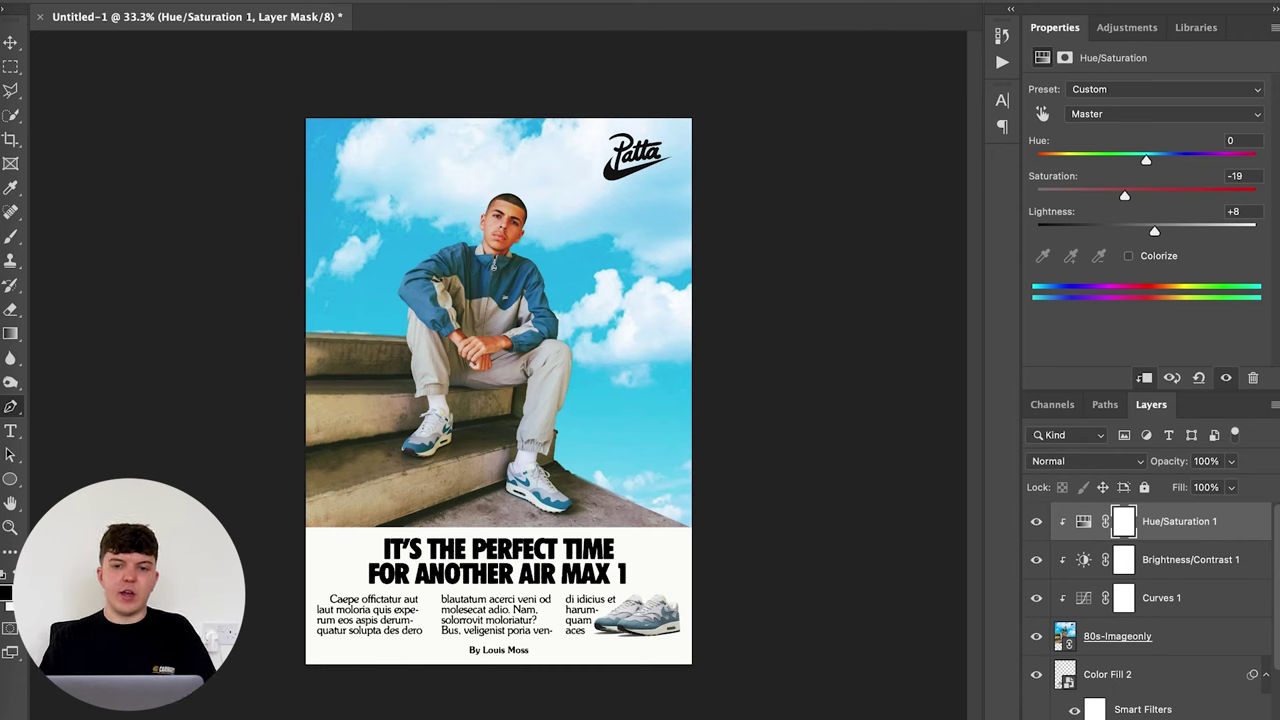
key("v")
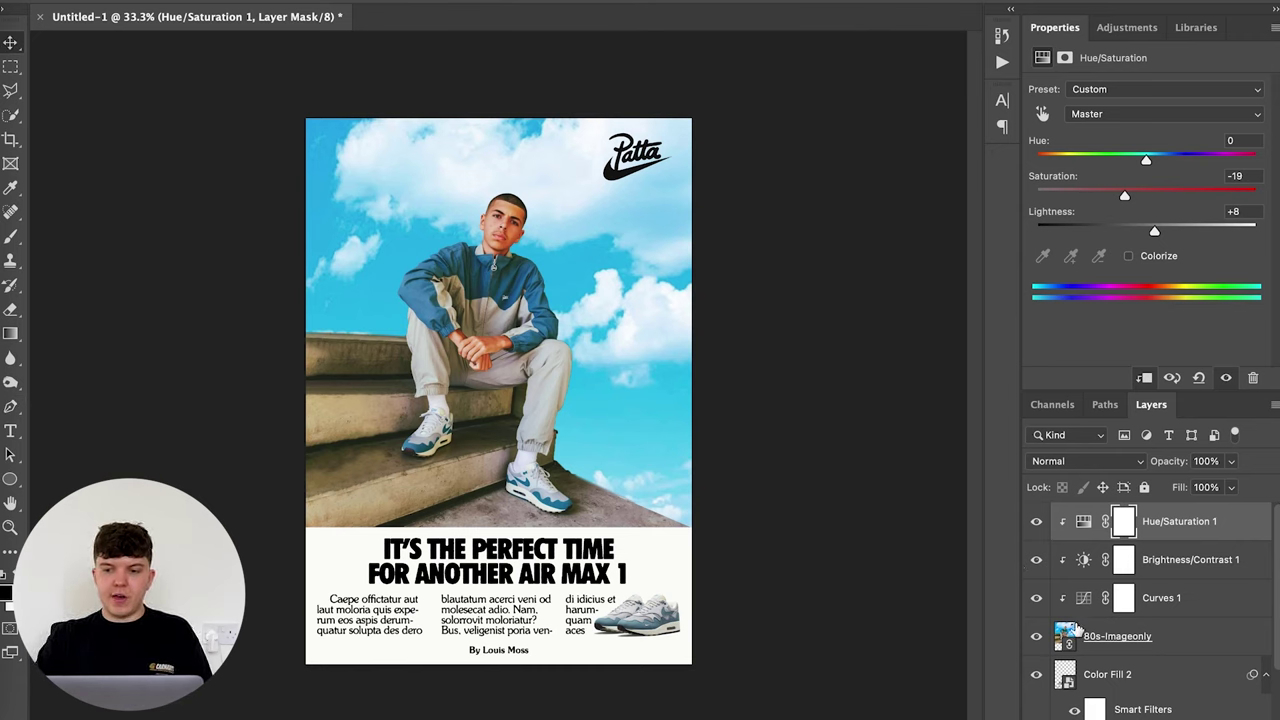
Step: Select 80s-Imageonly with its Curves, Brightness/Contrast and Hue/Saturation layers and convert them into one smart object
left_click(1166, 638, "shift")
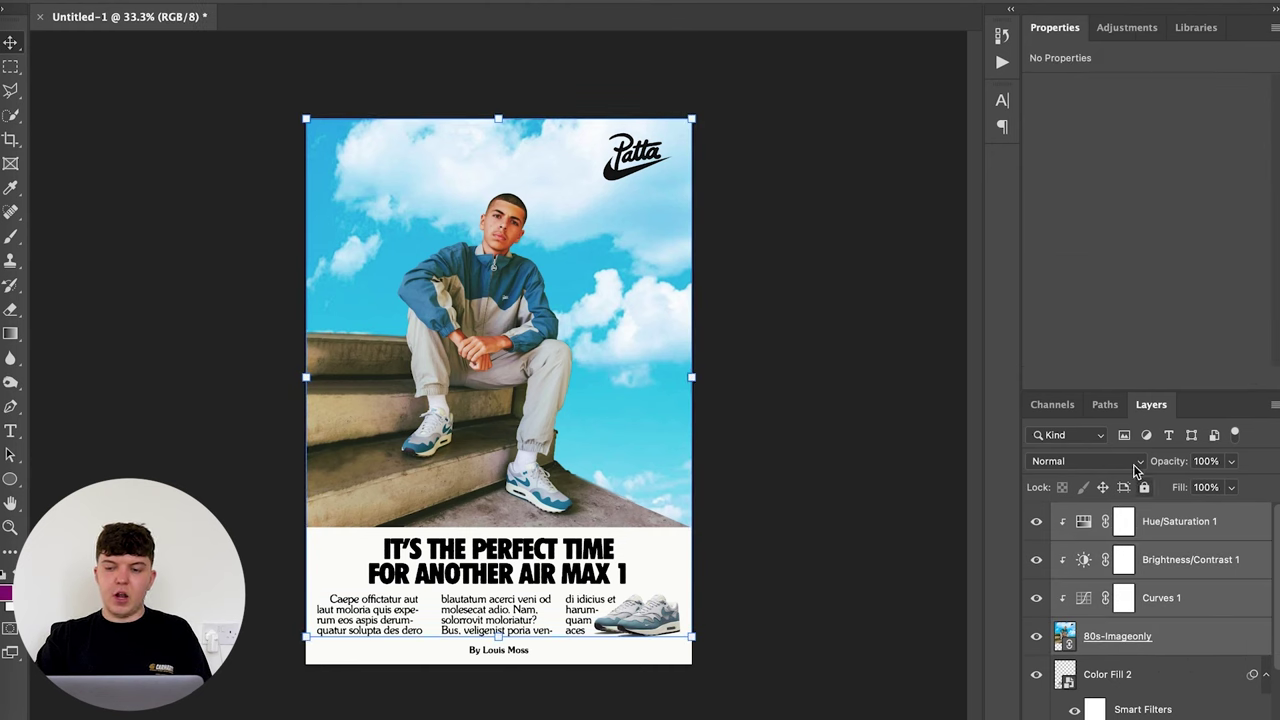
right_click(1168, 637)
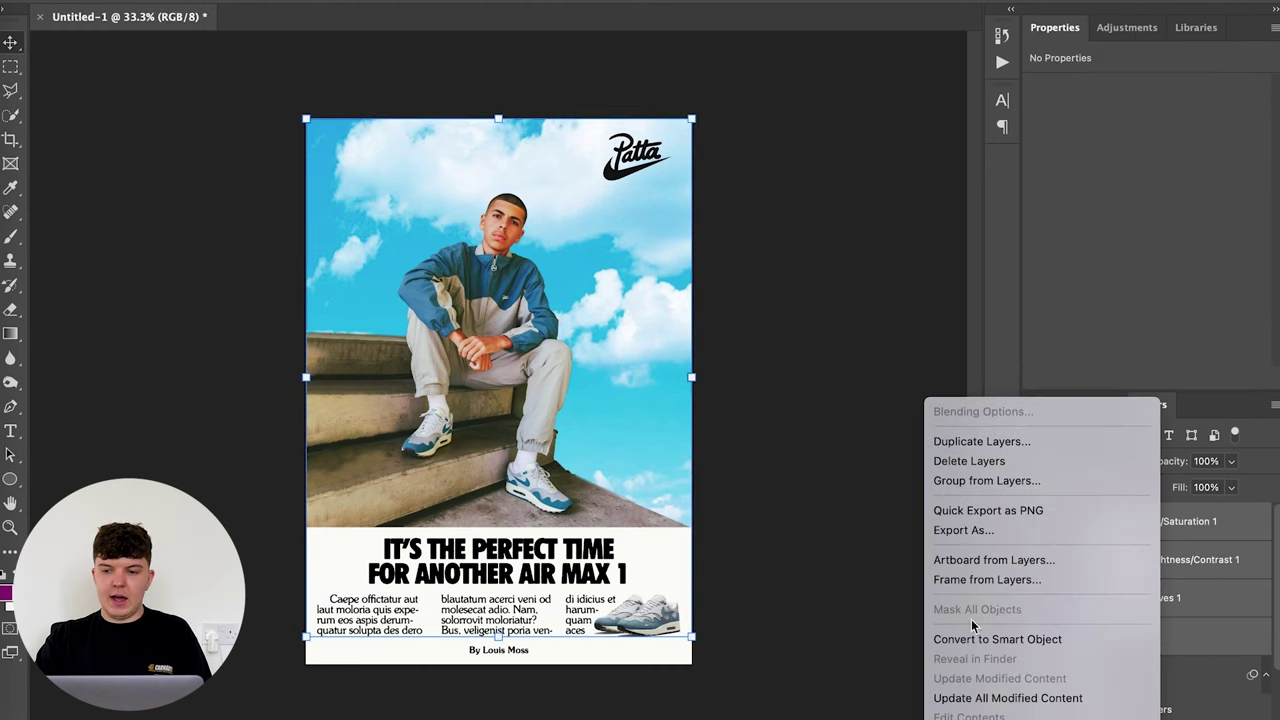
left_click(1008, 641)
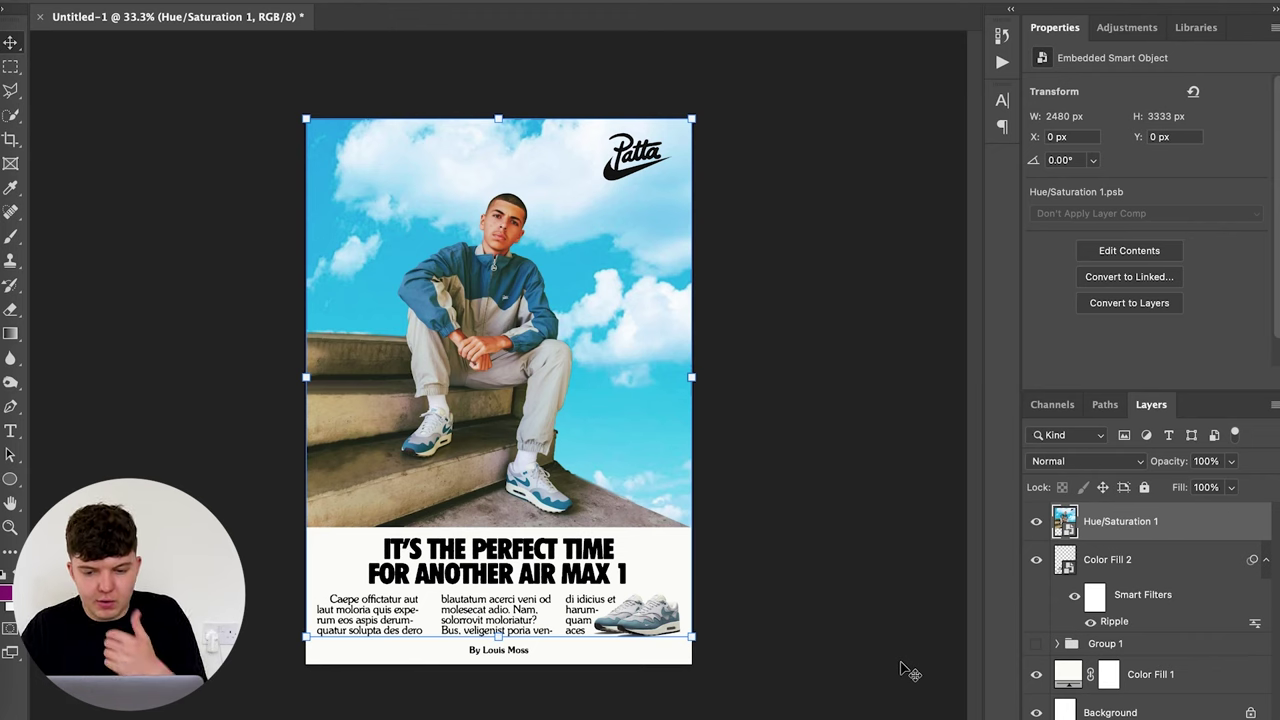
Step: Apply a Color Halftone filter with 4-pixel max radius and 45° angles, then inspect the dots
left_click(390, 0)
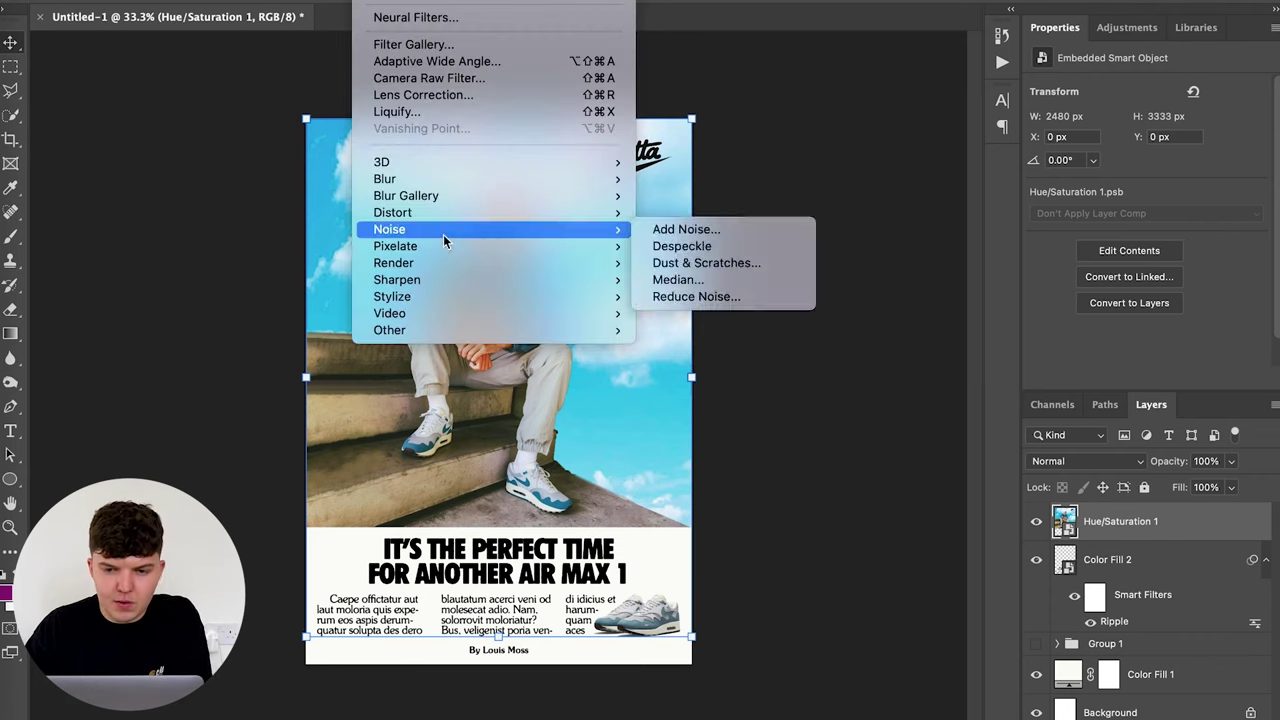
mouse_move(444, 246)
left_click(686, 250)
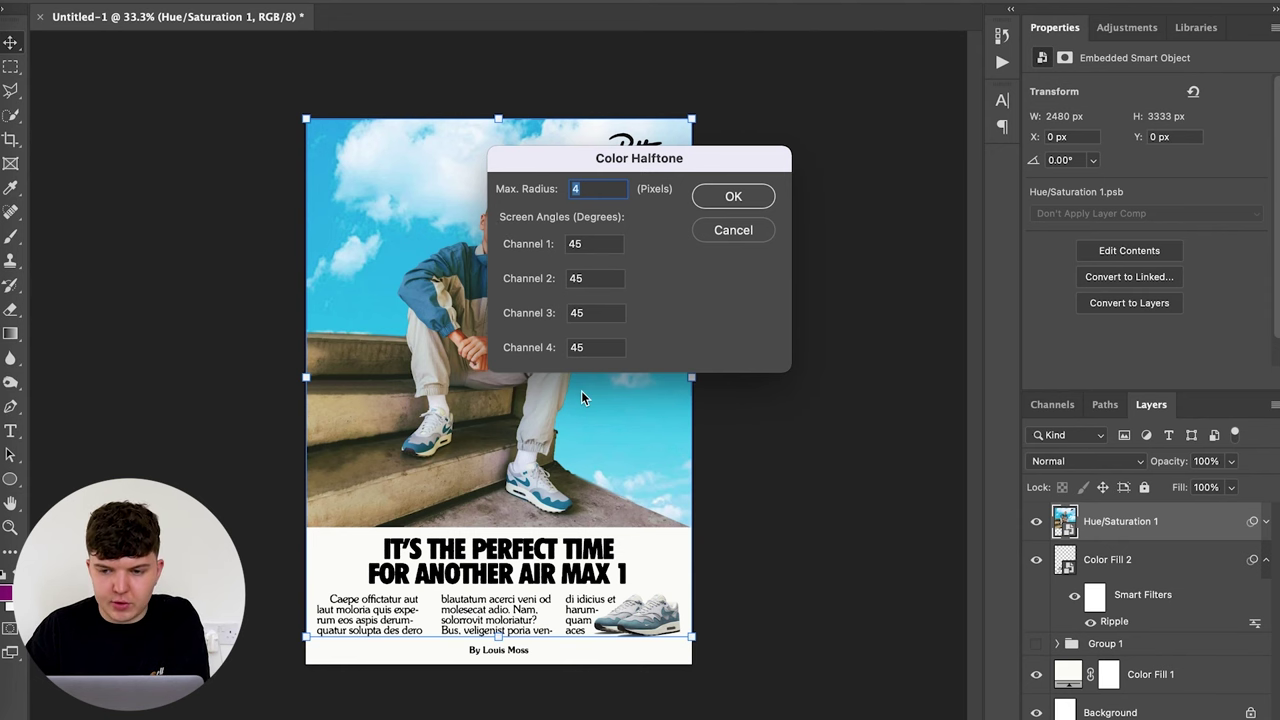
left_click(735, 197)
key("super+equal")
key("super+equal")
key("super+equal")
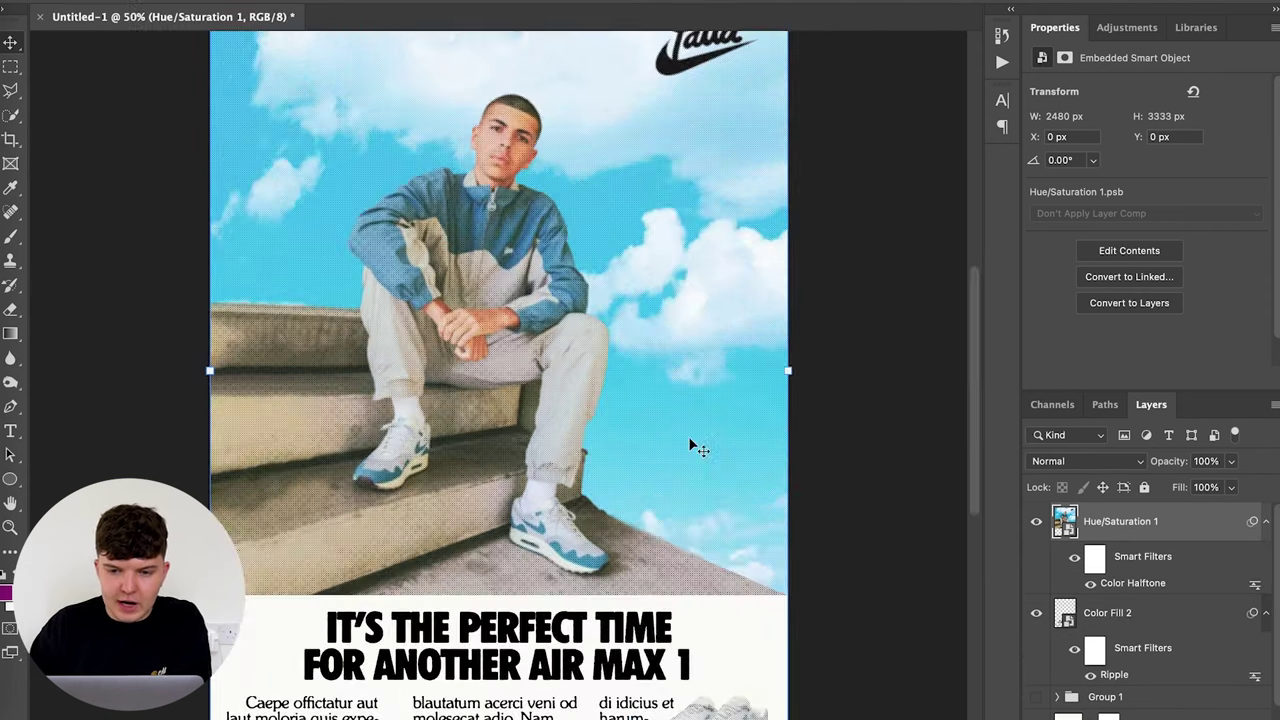
key("super+equal")
key("super+equal")
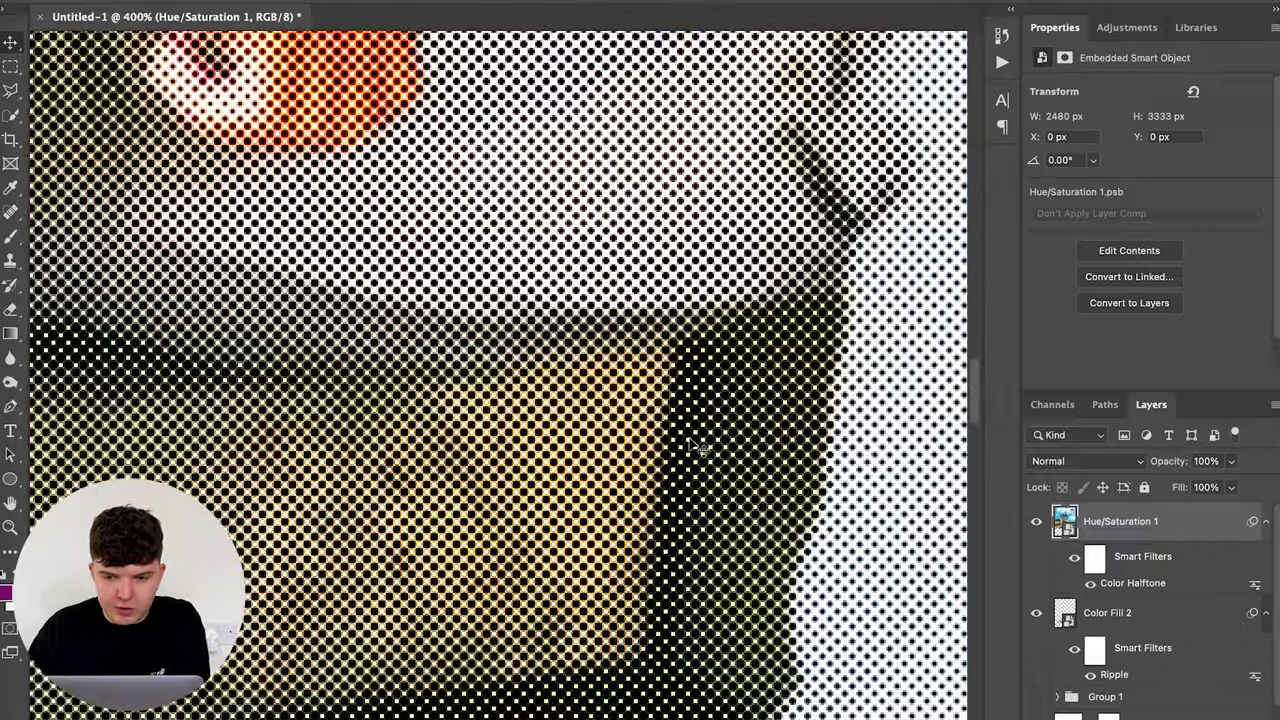
key("super+minus")
key("super+minus")
key("super+minus")
key("super+minus")
key("super+minus")
key("super+minus")
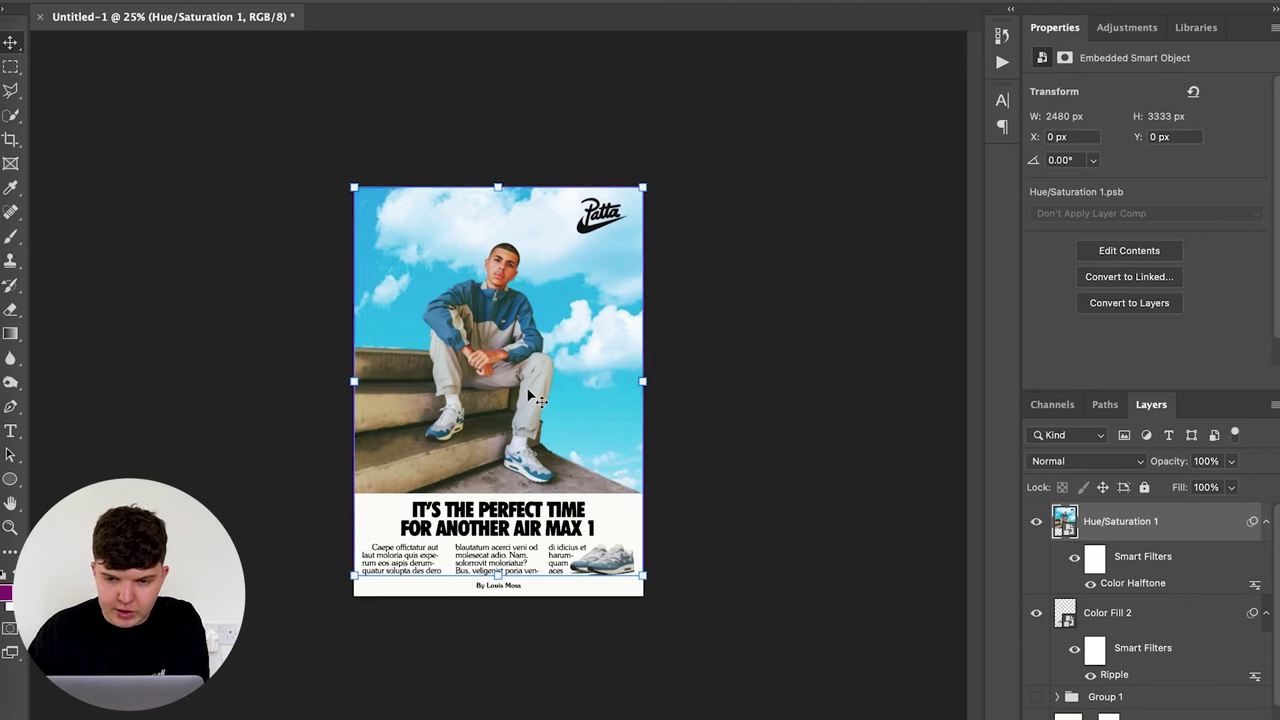
key("super+plus")
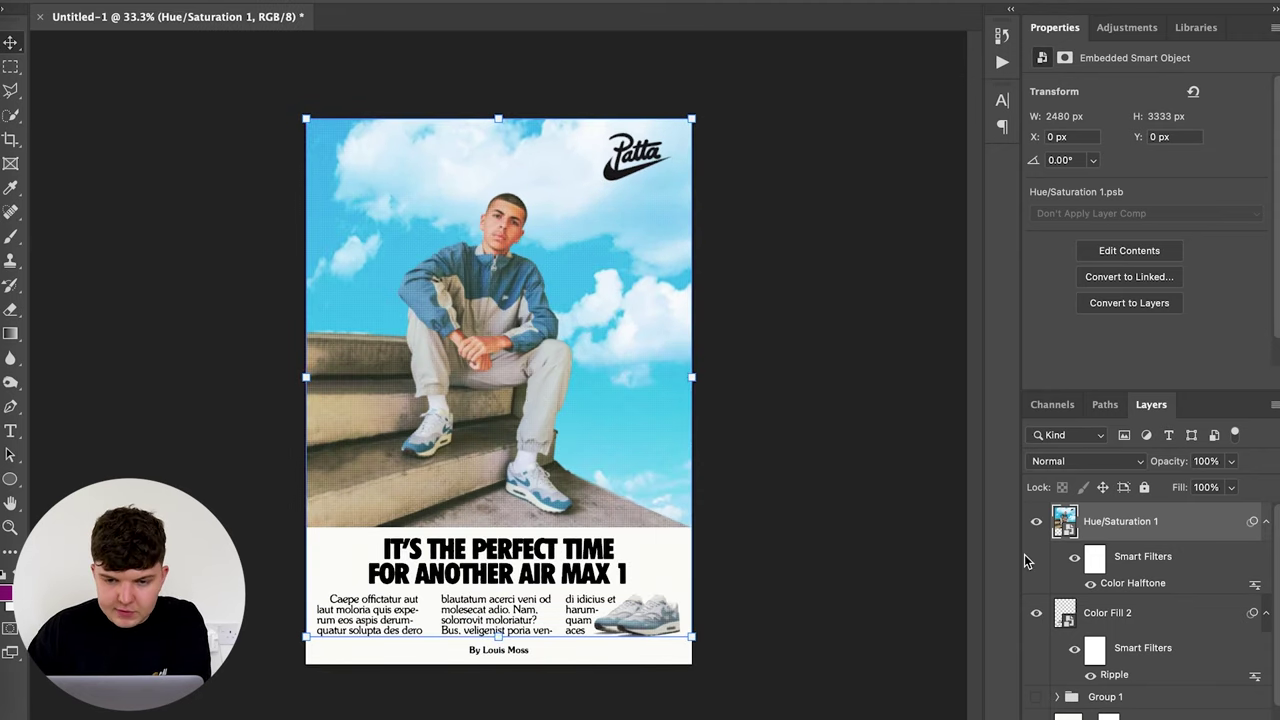
key("super+plus")
key("super+plus")
key("super+plus")
key("super+plus")
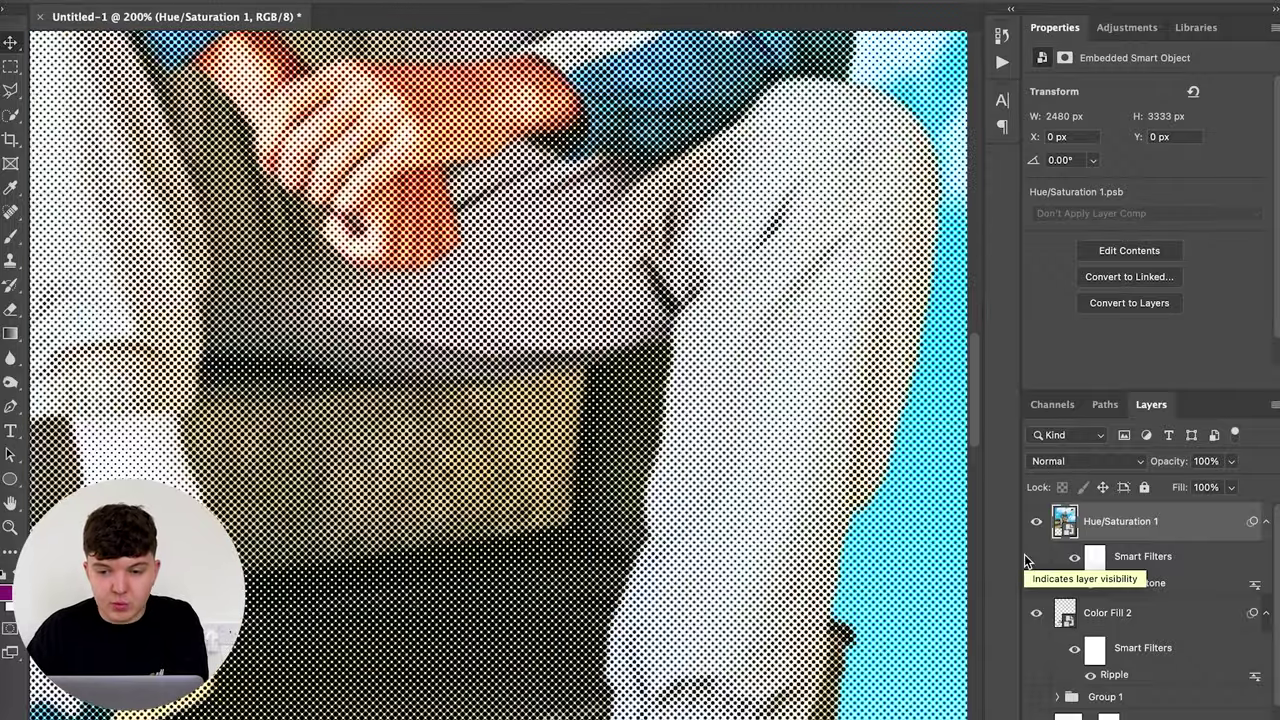
key("super+minus")
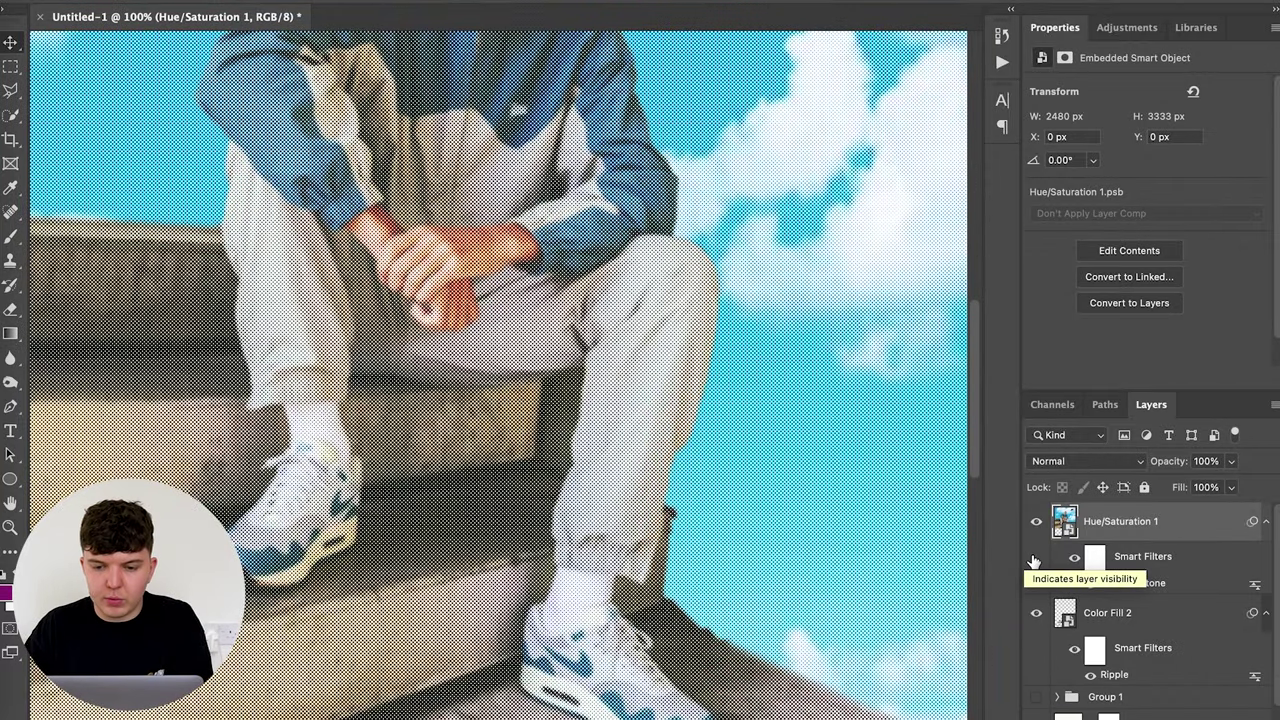
Step: Lower the Color Halftone filter's blending opacity to 43%
double_click(1256, 589)
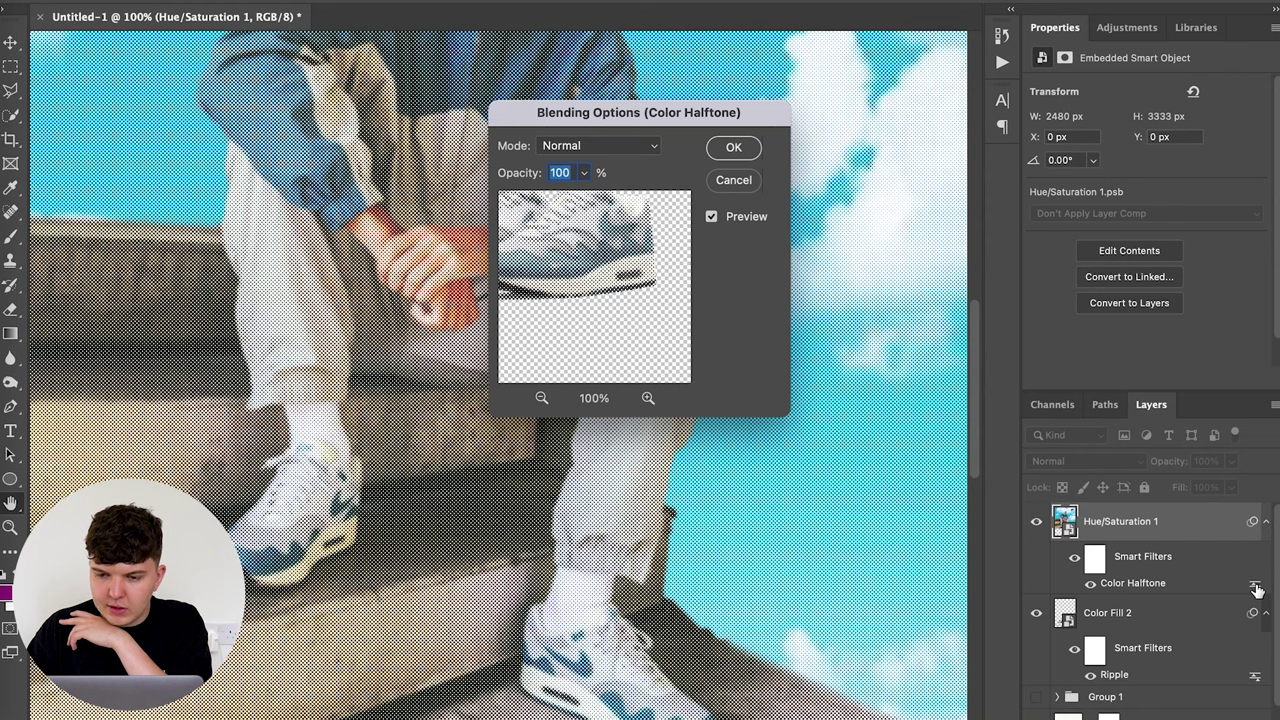
left_click(585, 174)
mouse_move(556, 197)
left_mouse_down()
mouse_move(513, 197)
mouse_move(537, 195)
left_mouse_up()
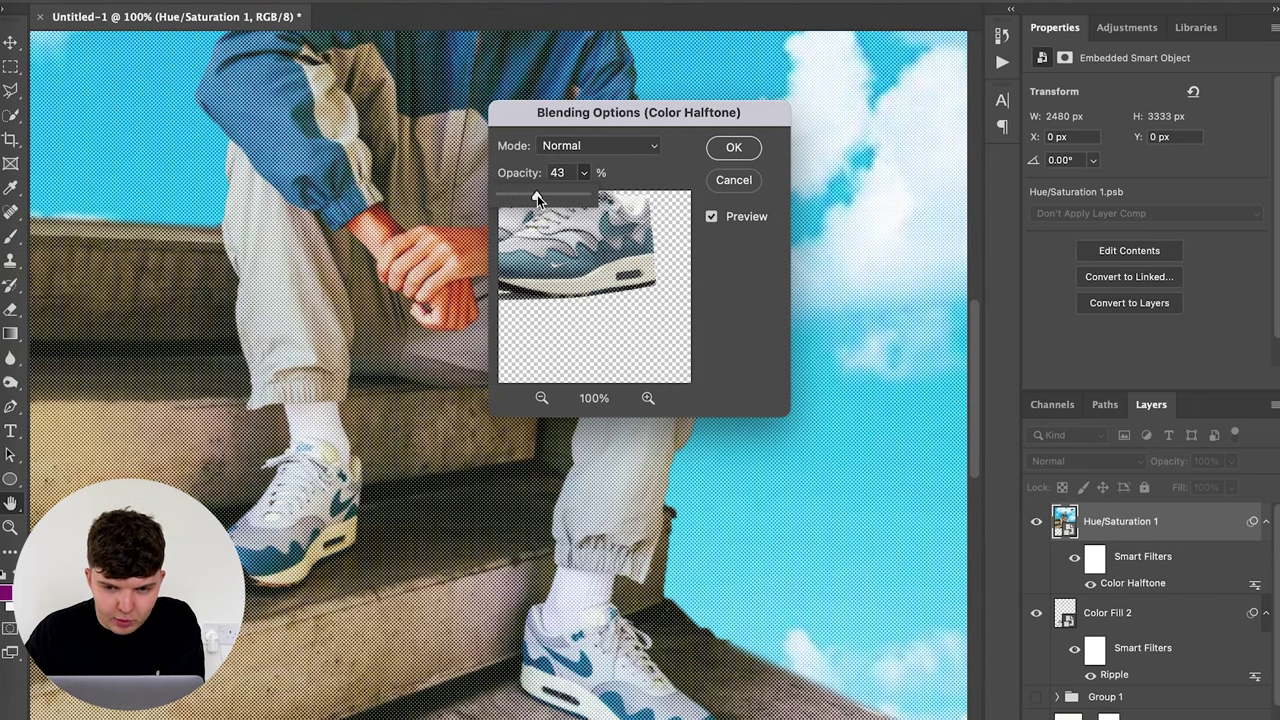
key("Return")
key("super+minus")
key("super+minus")
key("super+minus")
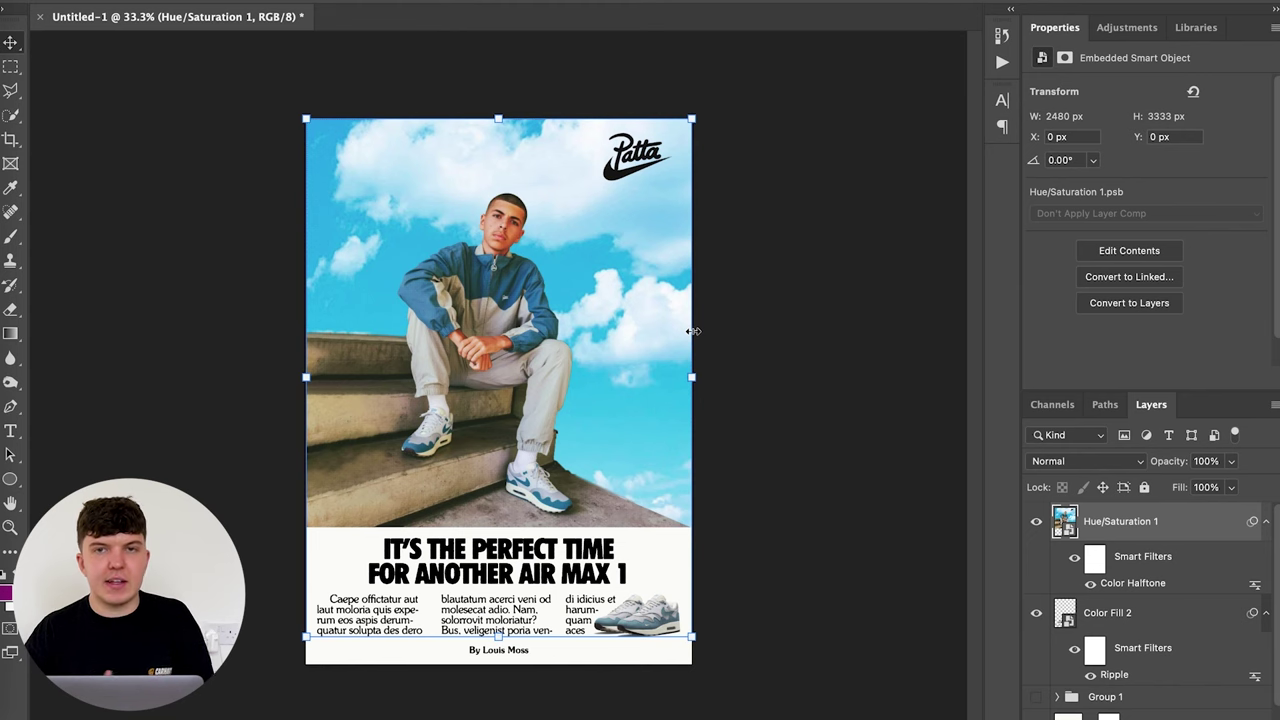
left_click(827, 378)
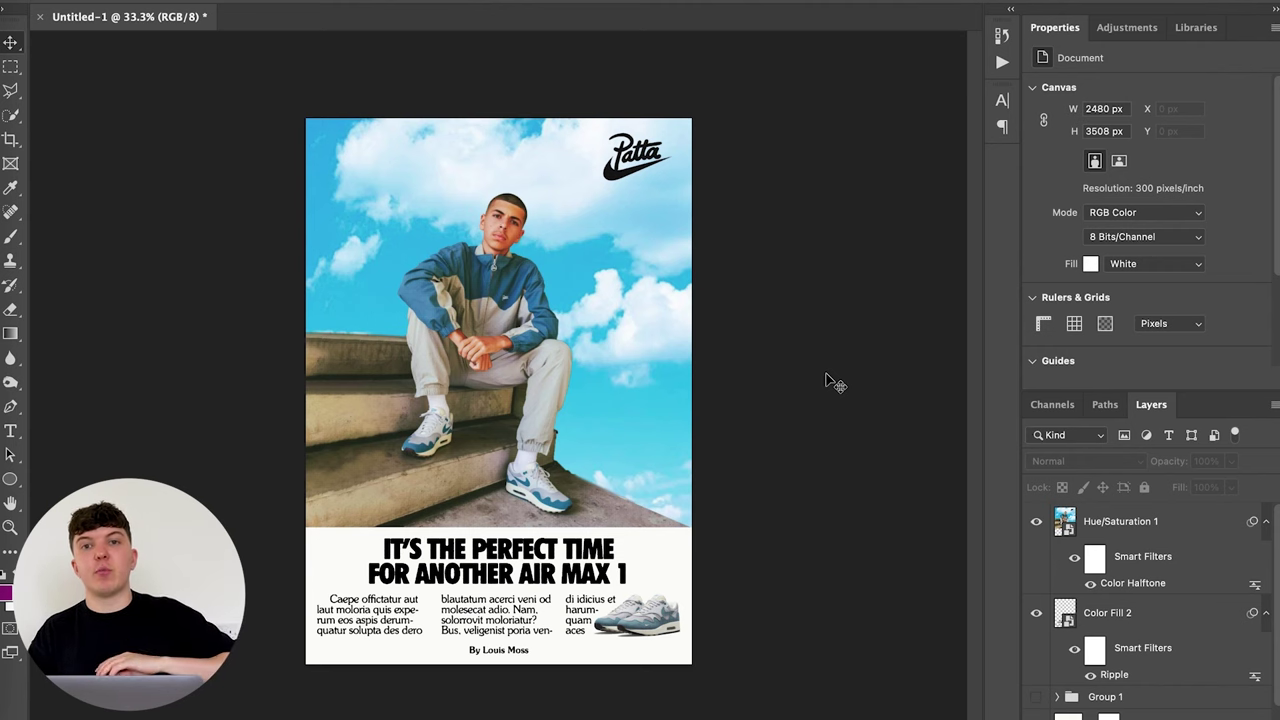
Step: Place the Textured_2 paper image and scale it to cover the whole poster
left_click_drag(828, 380, 547, 313)
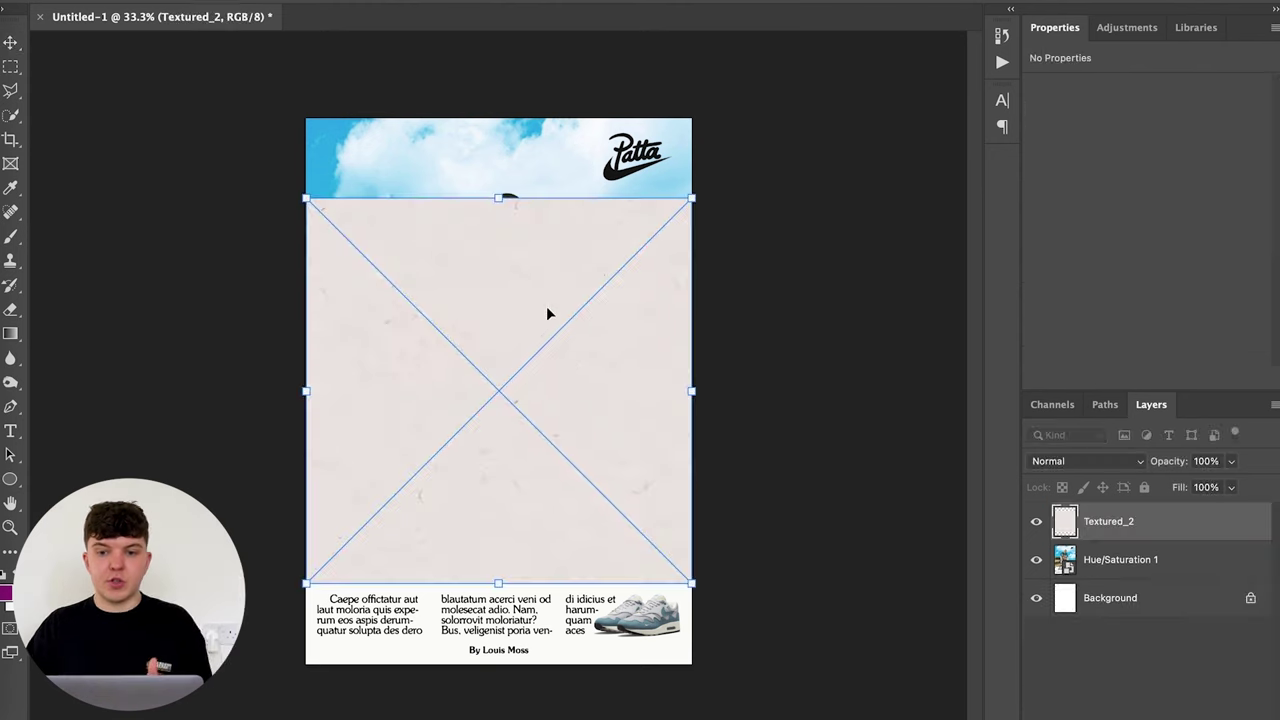
left_click_drag(692, 584, 778, 674)
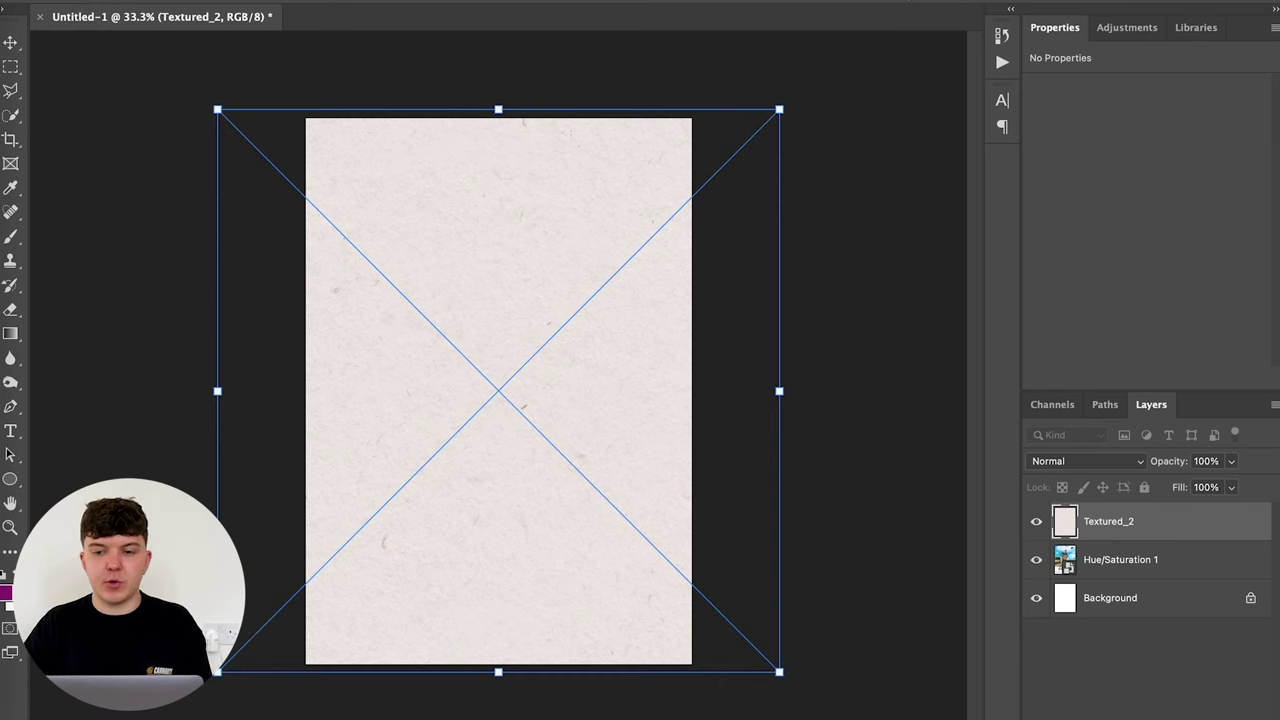
left_click(913, 2)
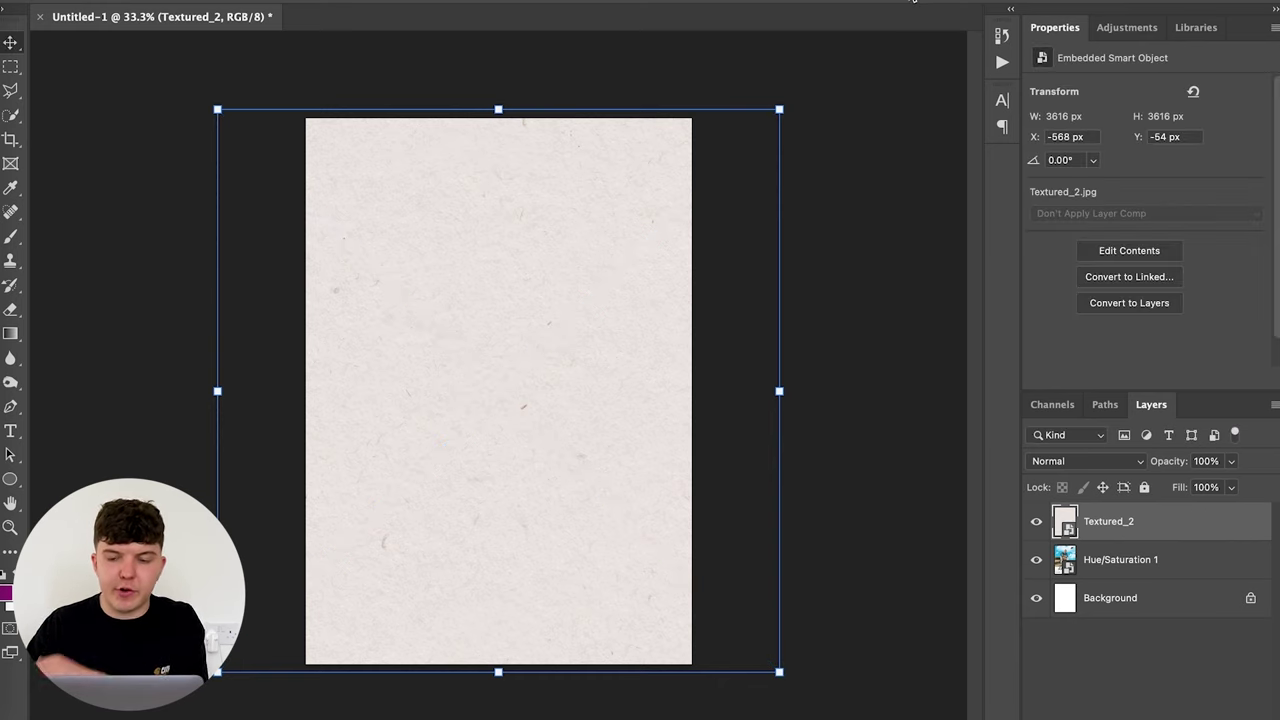
Step: Blend the Textured_2 layer in Linear Burn at 38% opacity
double_click(1117, 541)
left_click(1230, 299)
left_click(1085, 461)
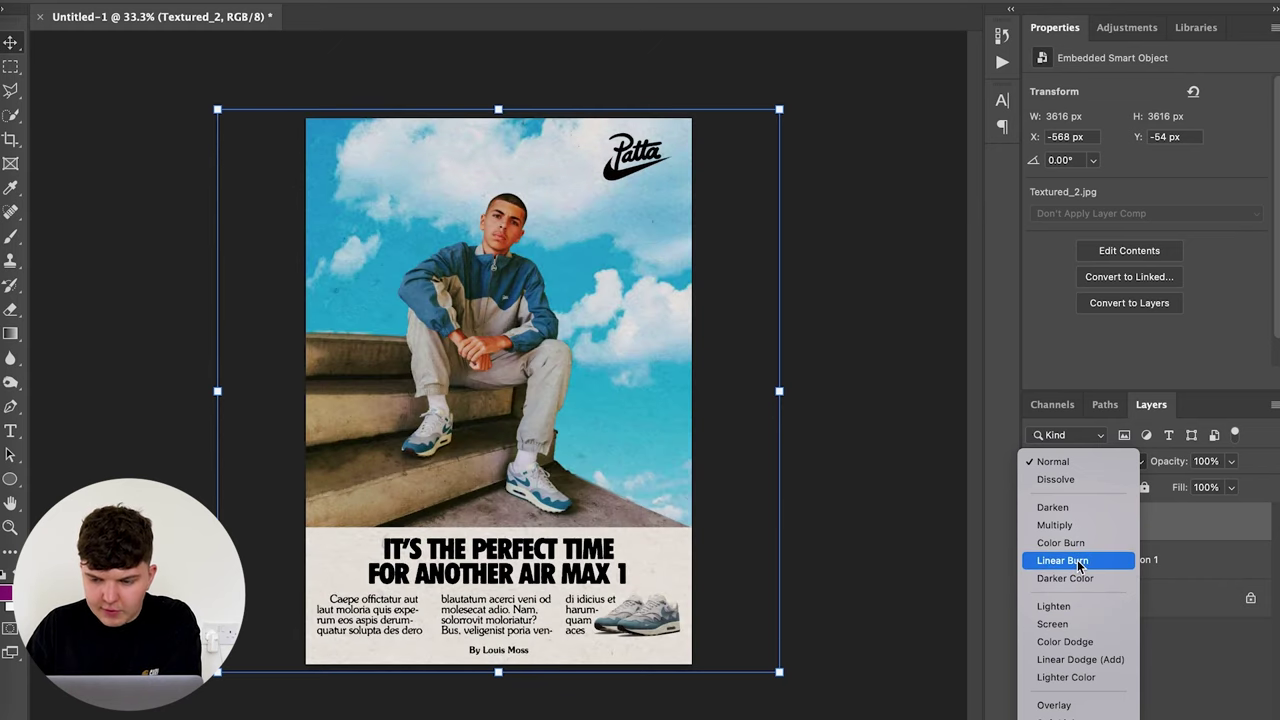
left_click(1079, 562)
key("ctrl+equal")
key("ctrl+equal")
key("ctrl+equal")
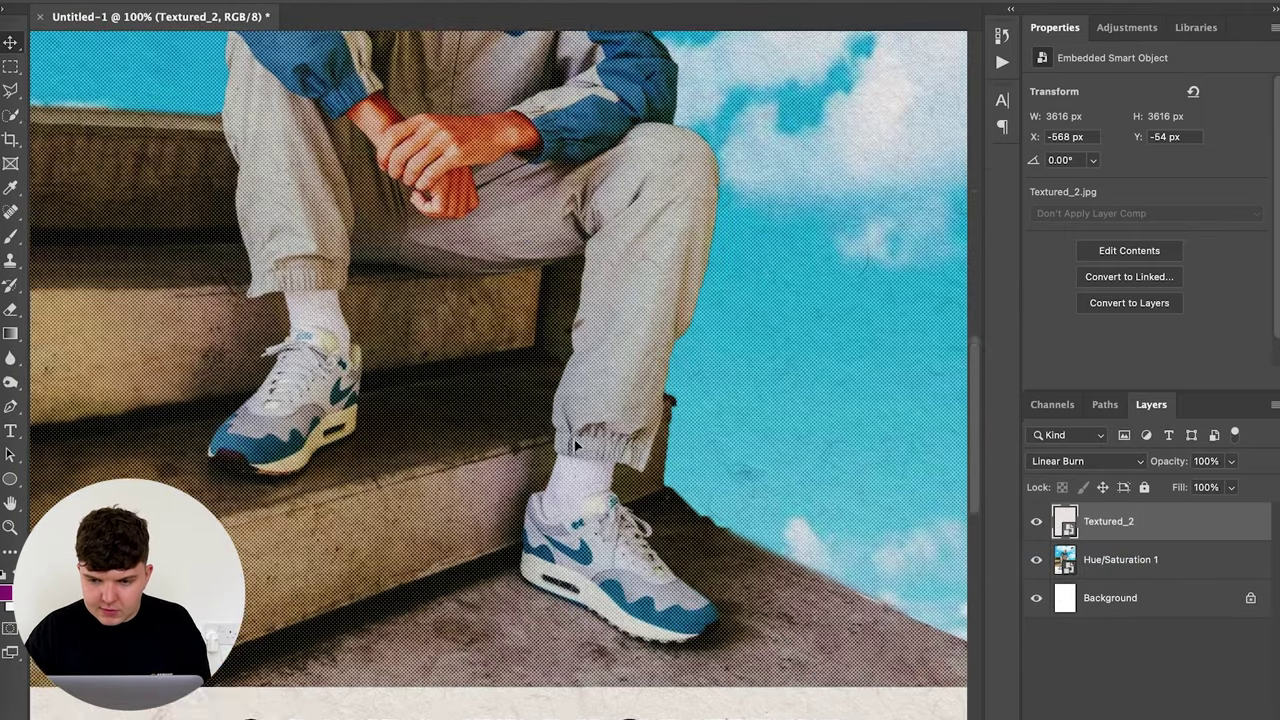
scroll(575, 445, "down", 10)
left_click_drag(1231, 461, 1178, 487)
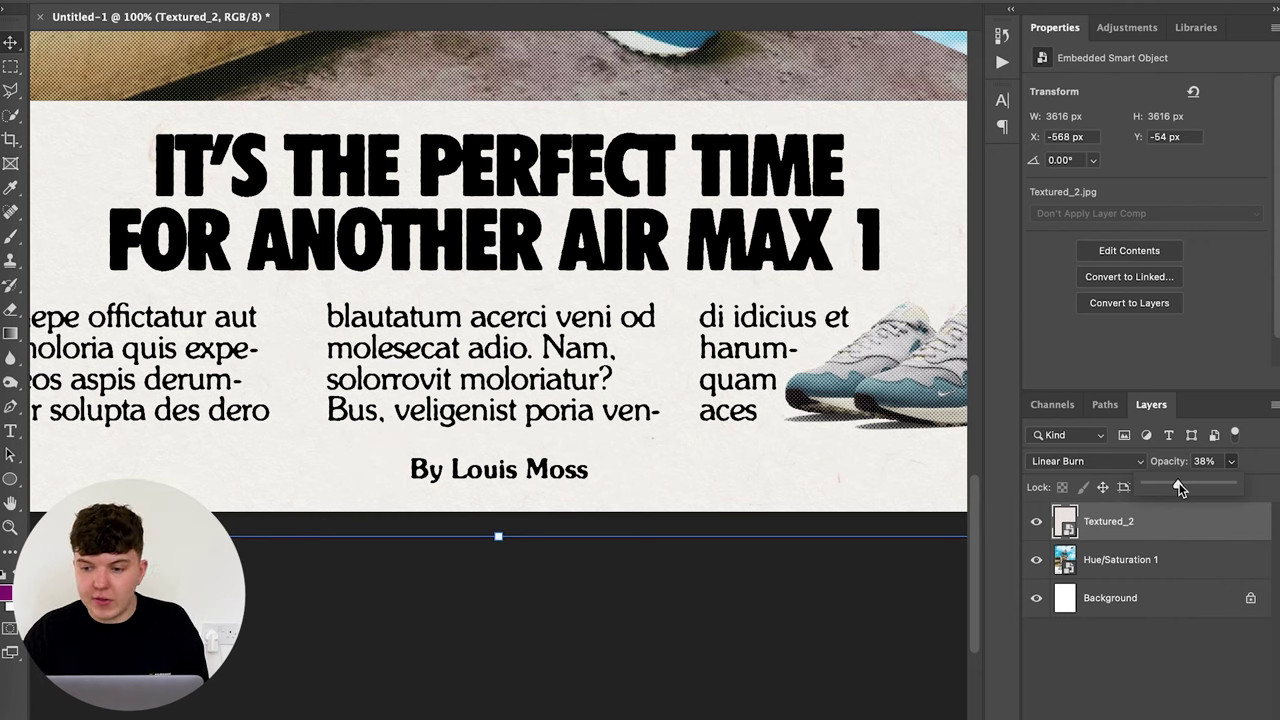
left_click(1120, 668)
Step: Hide and show the texture layer to compare the poster with and without it
key("ctrl+0")
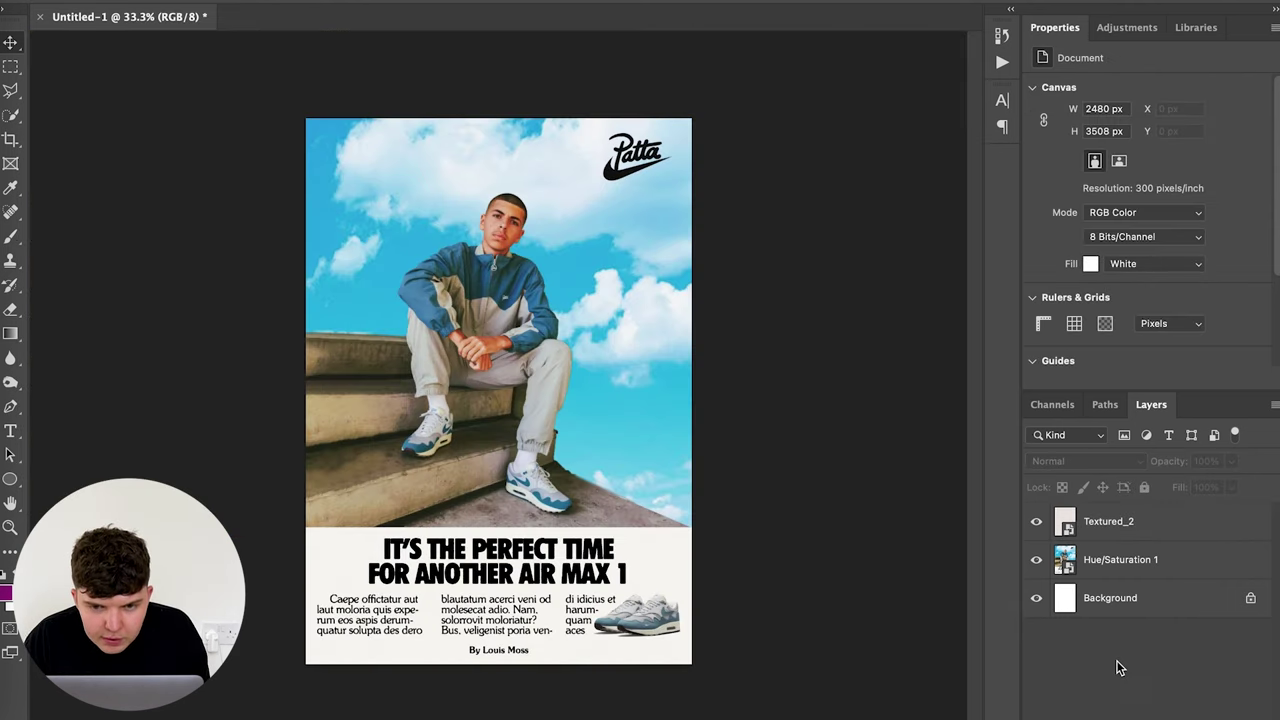
left_click(1038, 522)
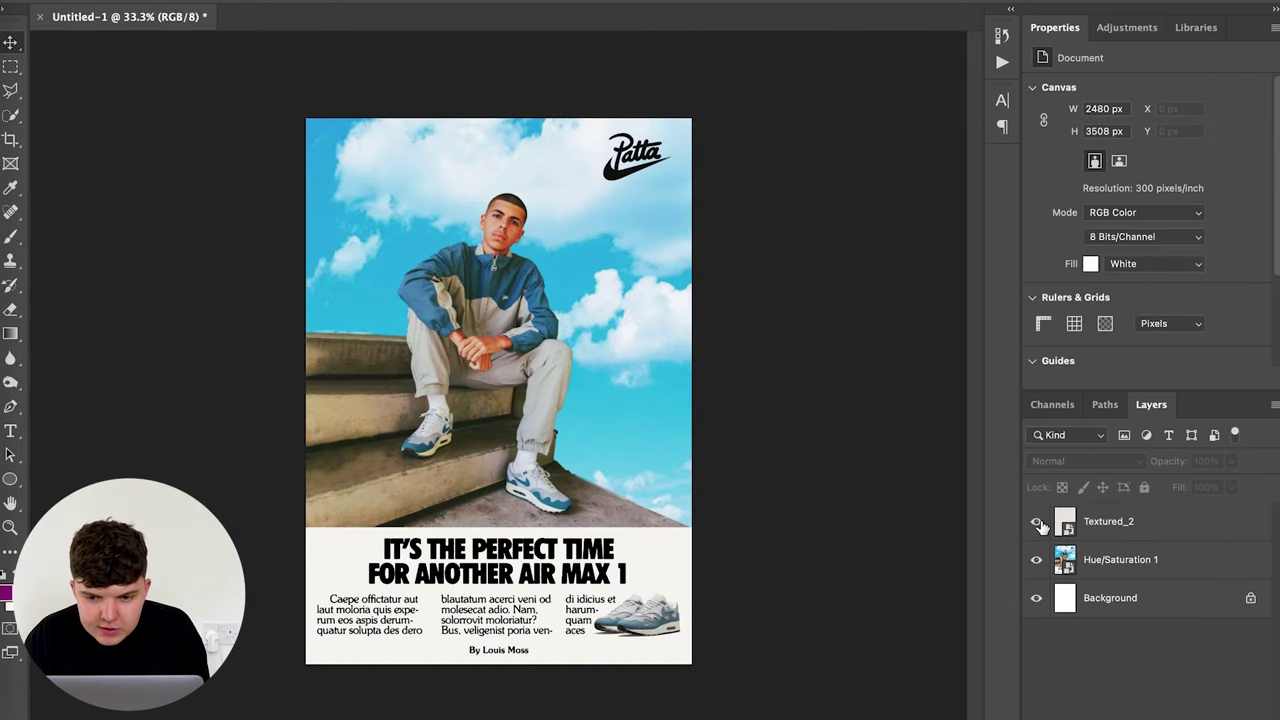
left_click(1038, 522)
key("ctrl+plus")
key("ctrl+plus")
key("ctrl+plus")
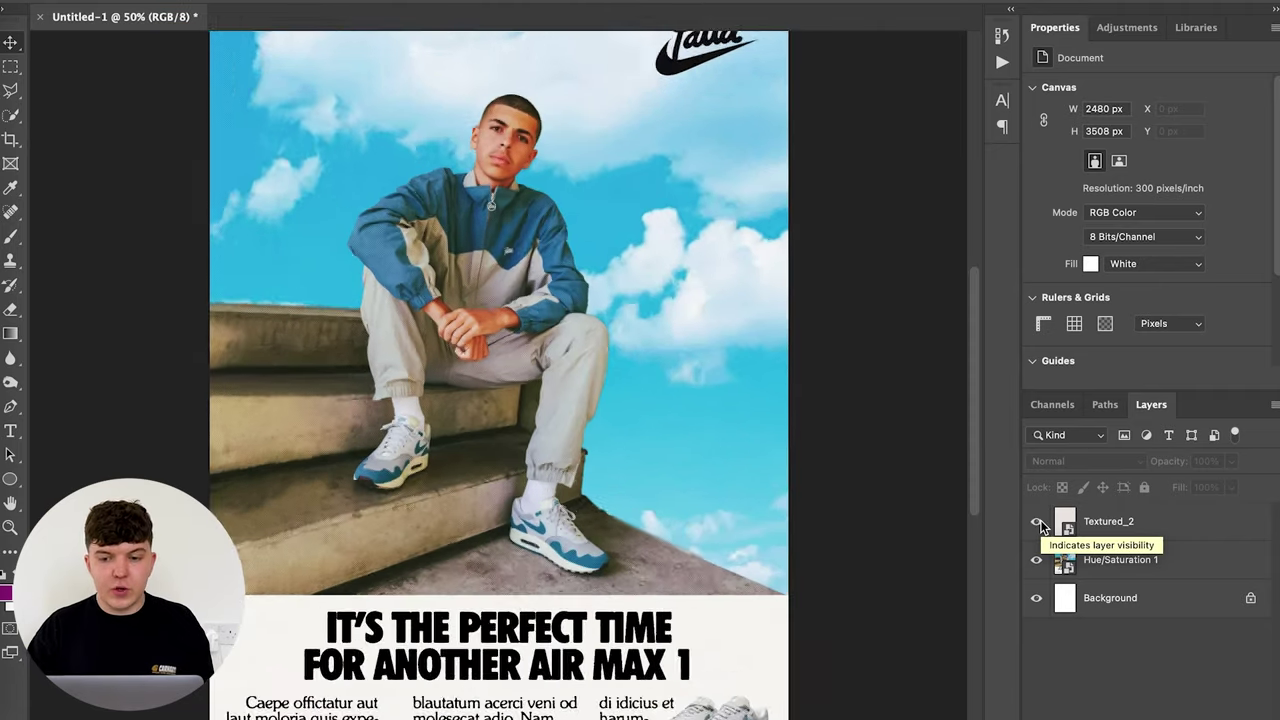
scroll(691, 400, "down", 6)
scroll(695, 400, "right", 5)
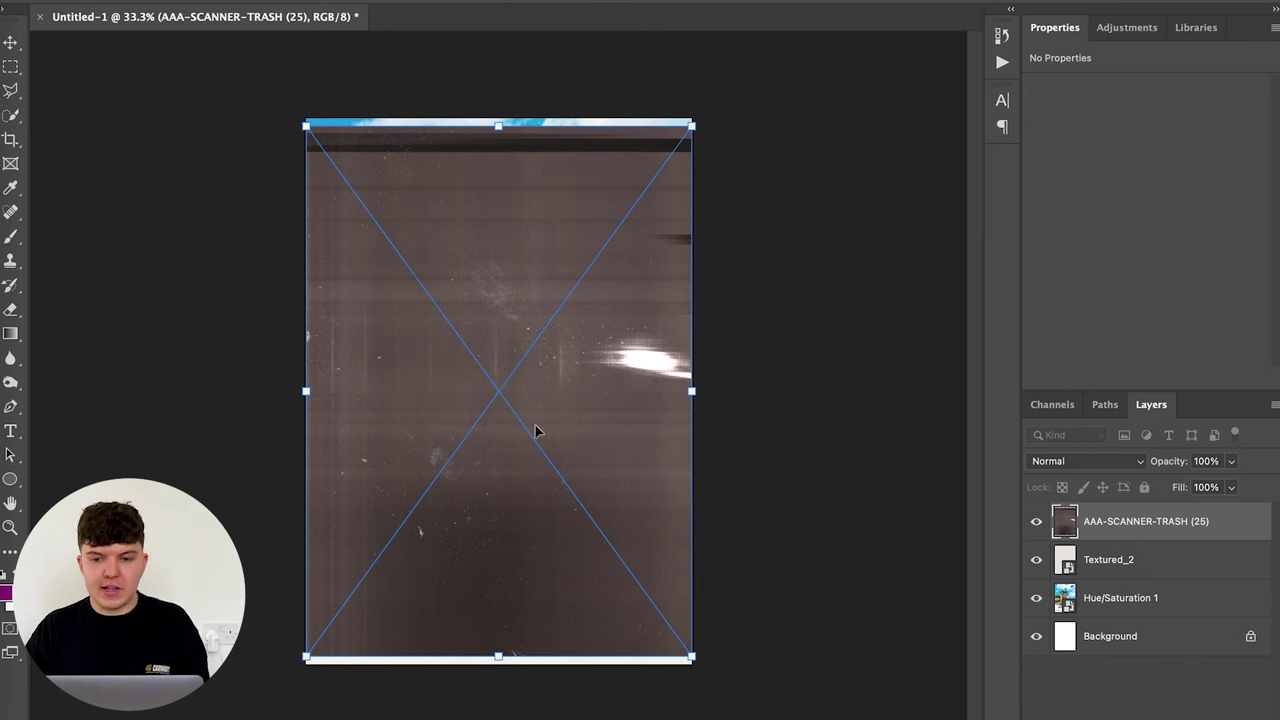
Step: Stretch the AAA-SCANNER-TRASH texture over the page and blend it in Overlay at 45%
left_click_drag(690, 655, 703, 675)
key("Return")
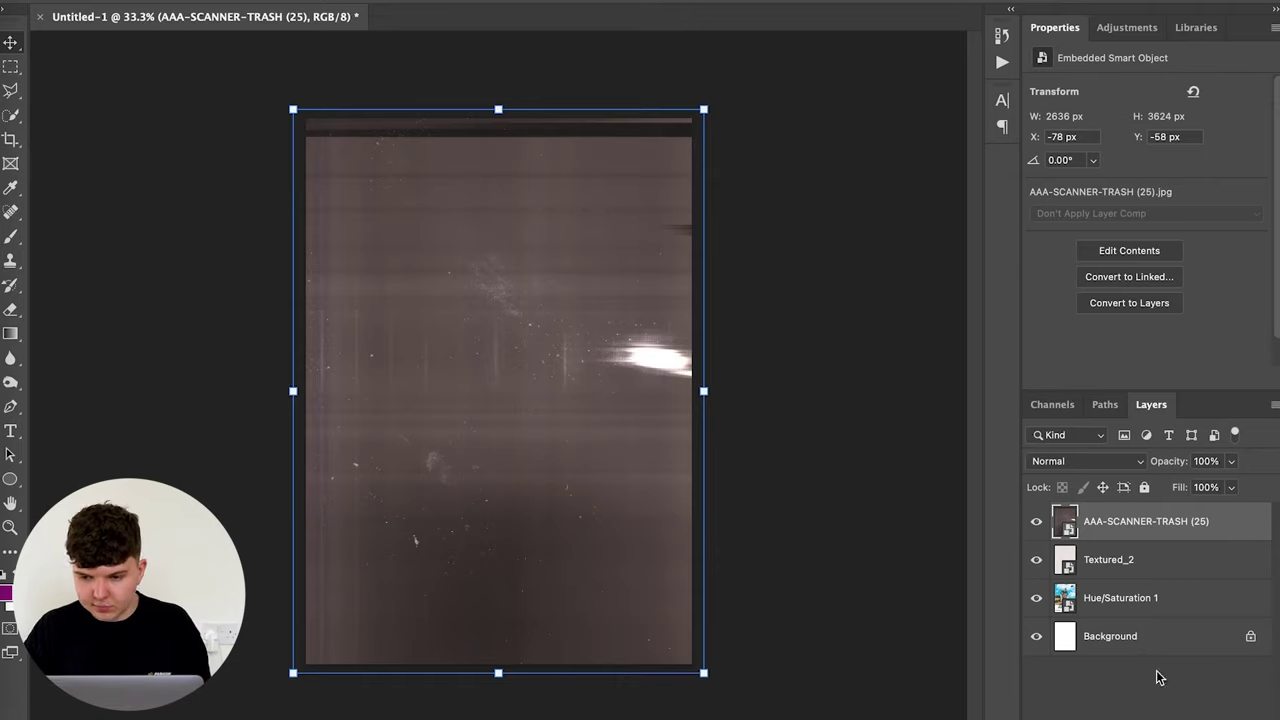
left_click(1086, 461)
left_click(1053, 464)
key("4")
key("5")
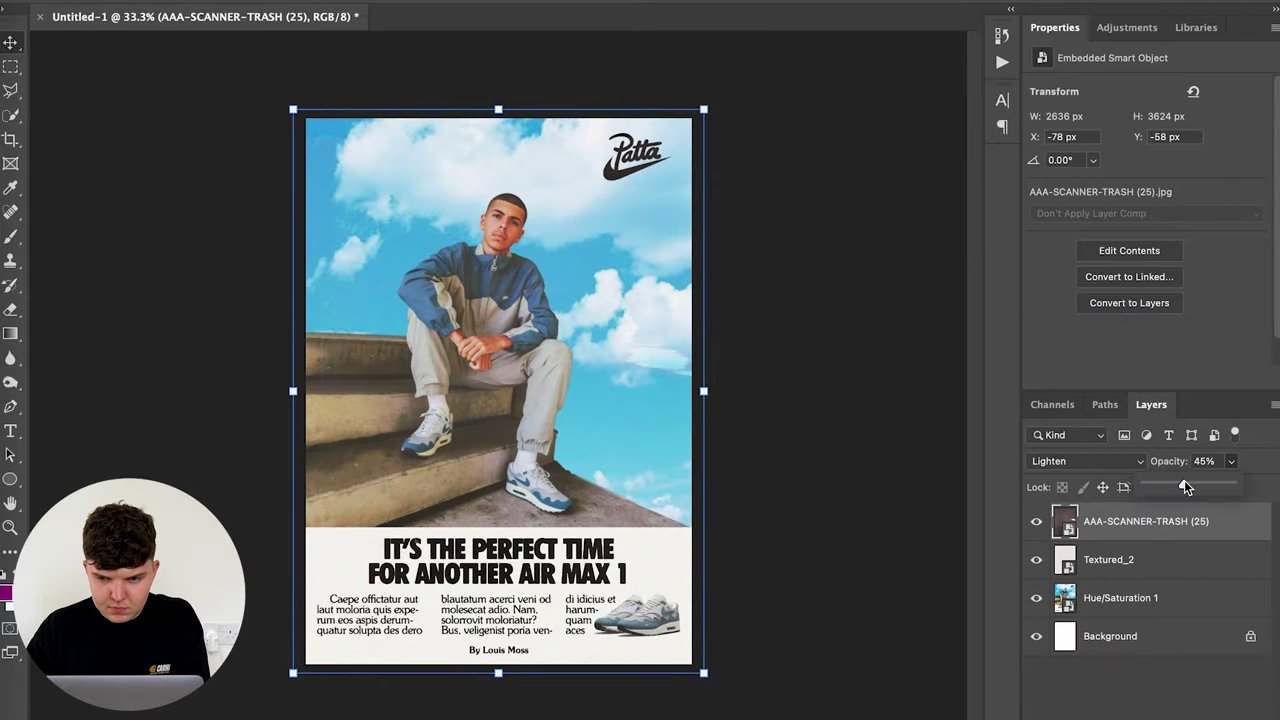
key("shift+alt+o")
key("ctrl+=")
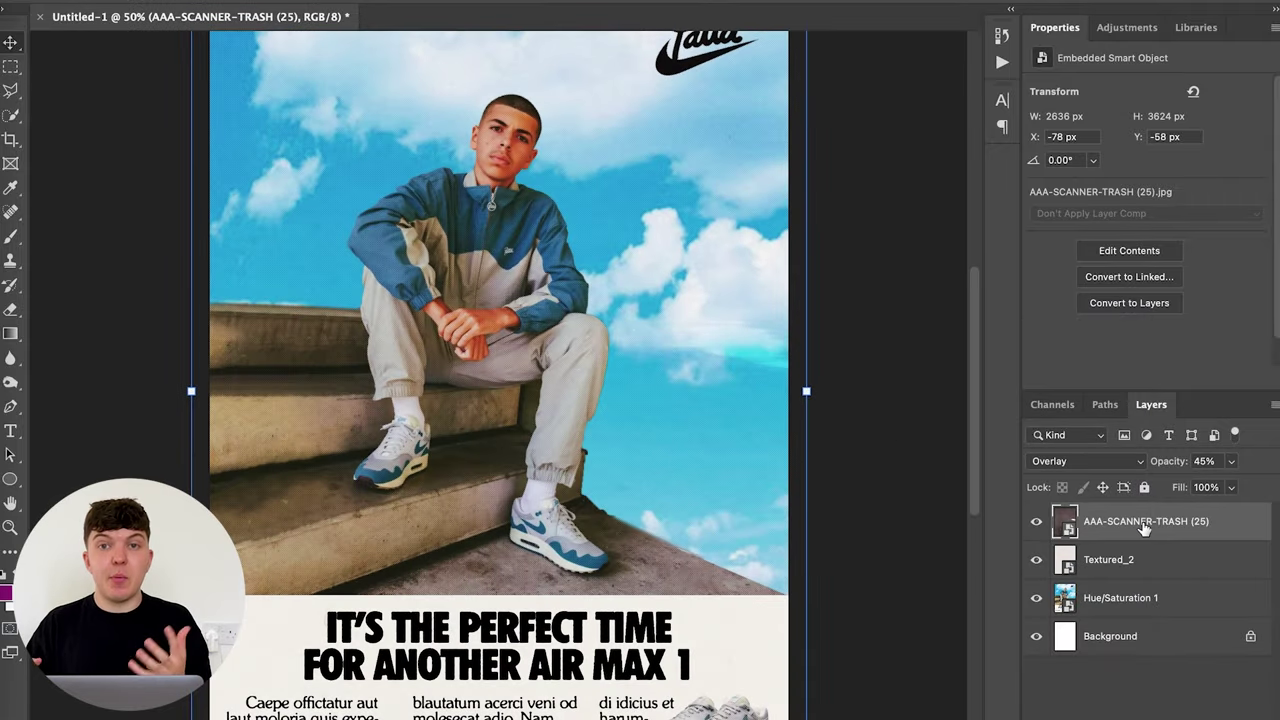
left_click(1080, 462)
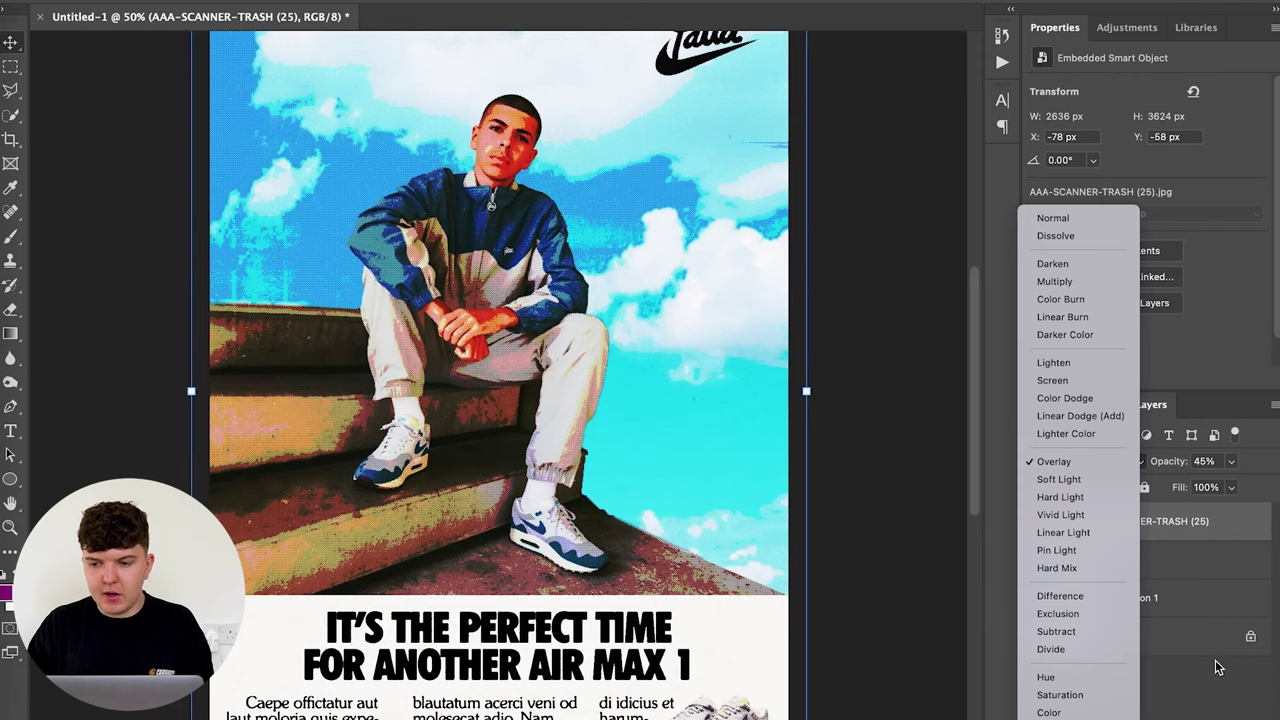
left_click(1218, 668)
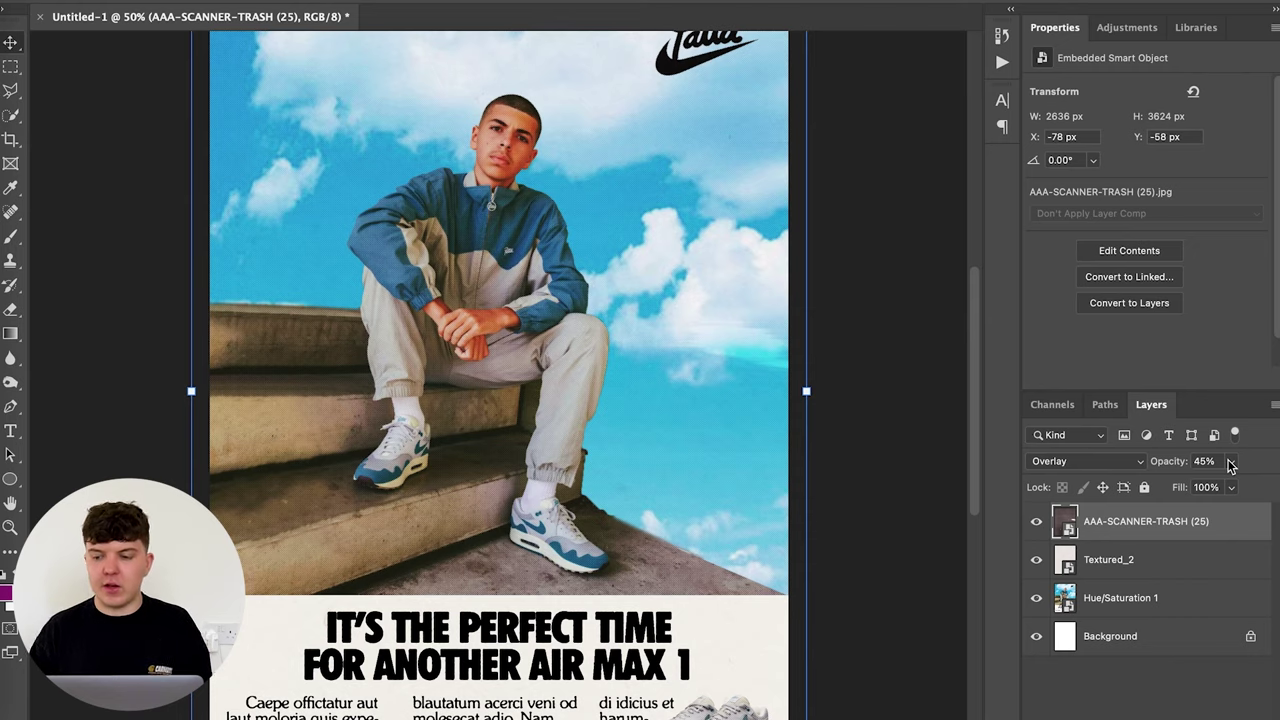
left_click(1163, 668)
key("ctrl+minus")
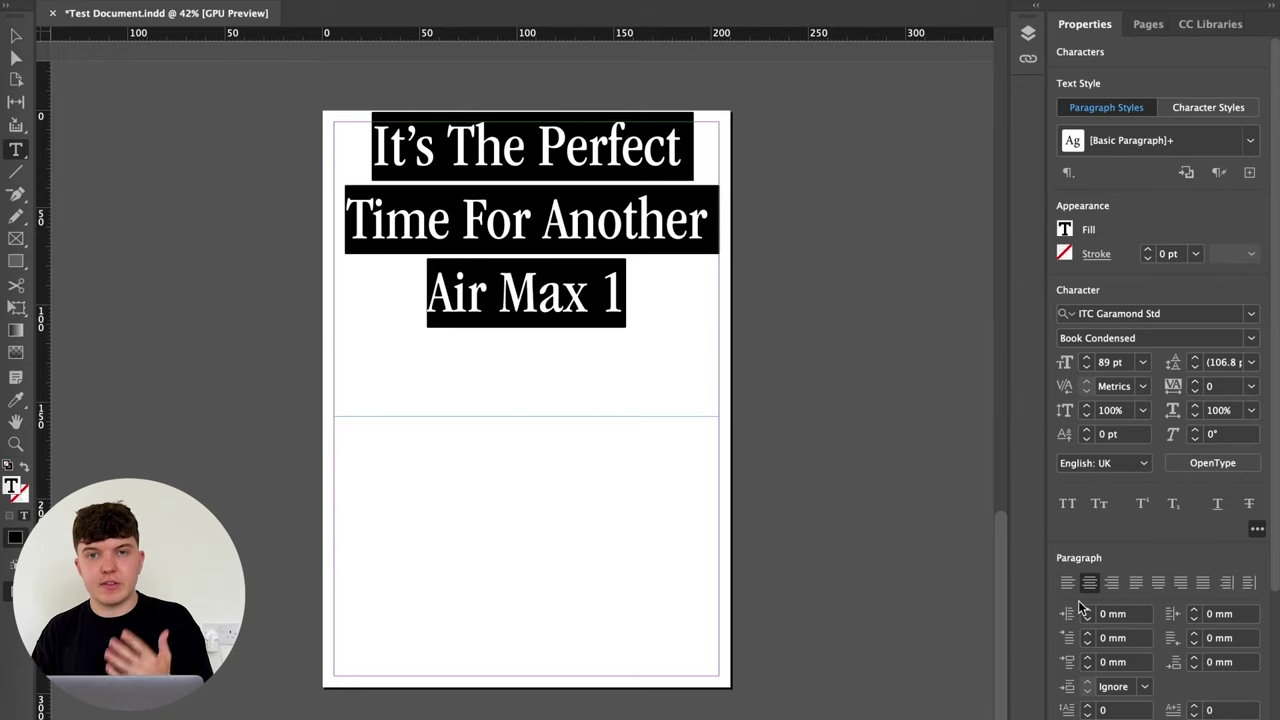
Step: Set the headline to ITC Garamond Std Light Condensed at 112 pt with 85 pt leading
left_click(1175, 338)
left_click(1165, 358)
left_click(1086, 357)
left_click(1086, 357)
left_click(1086, 357)
left_click(1086, 357)
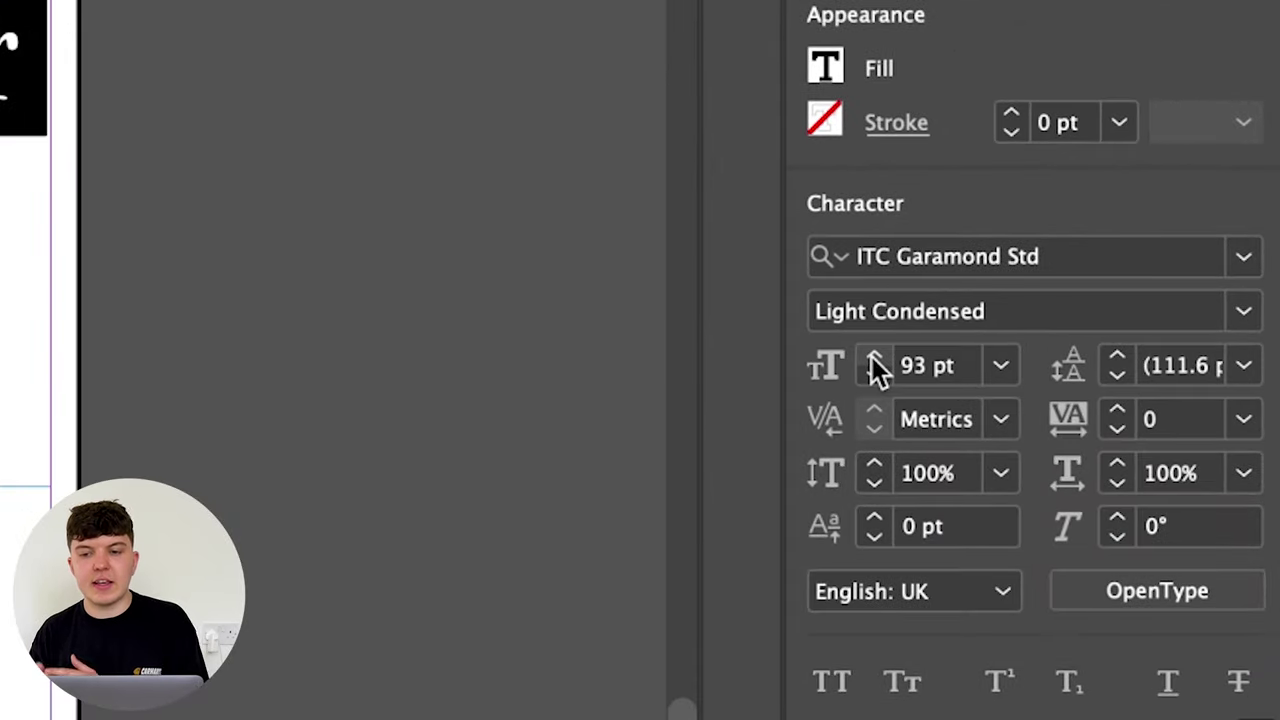
left_click(874, 360)
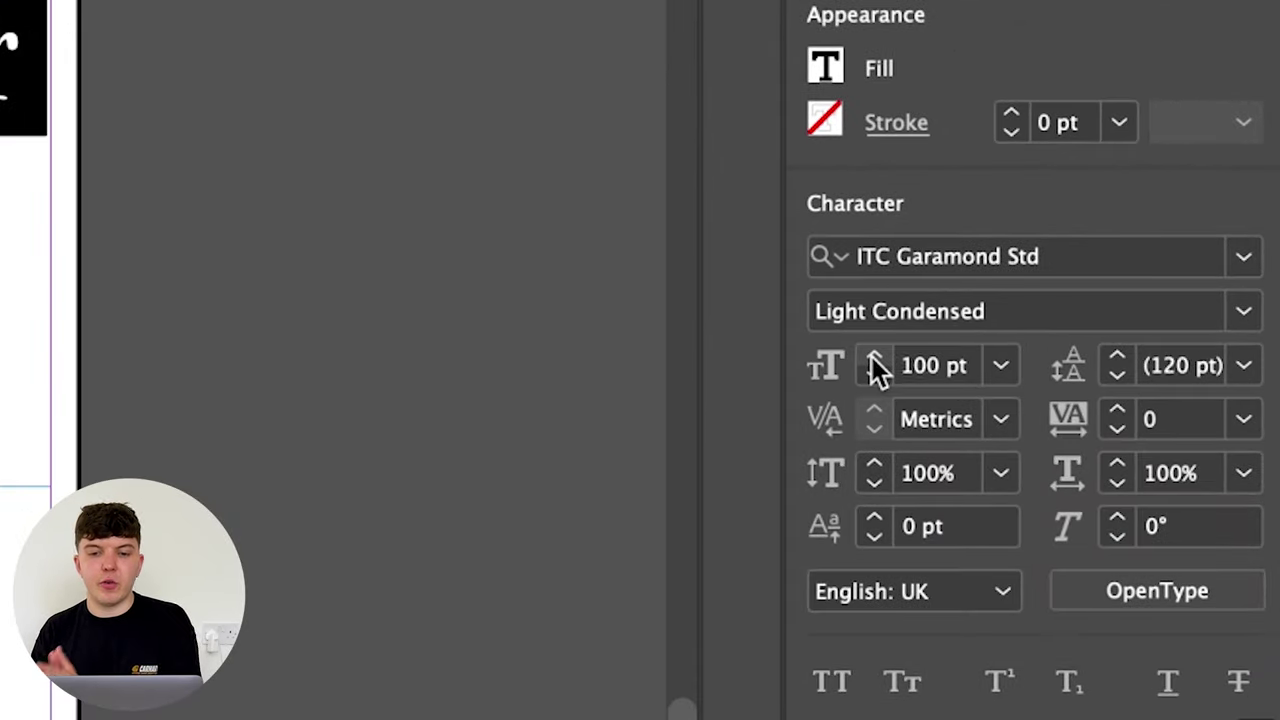
left_click(874, 360)
left_click(1117, 376)
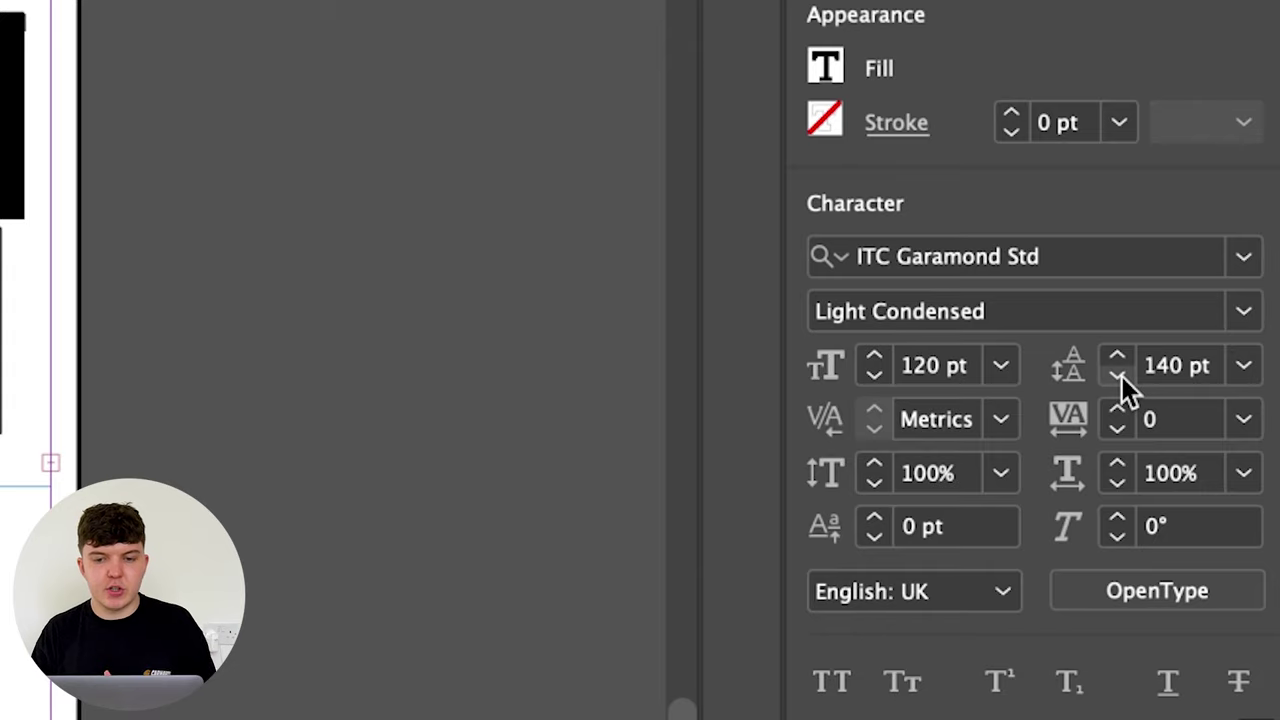
double_click(905, 368)
type("112")
key("Return")
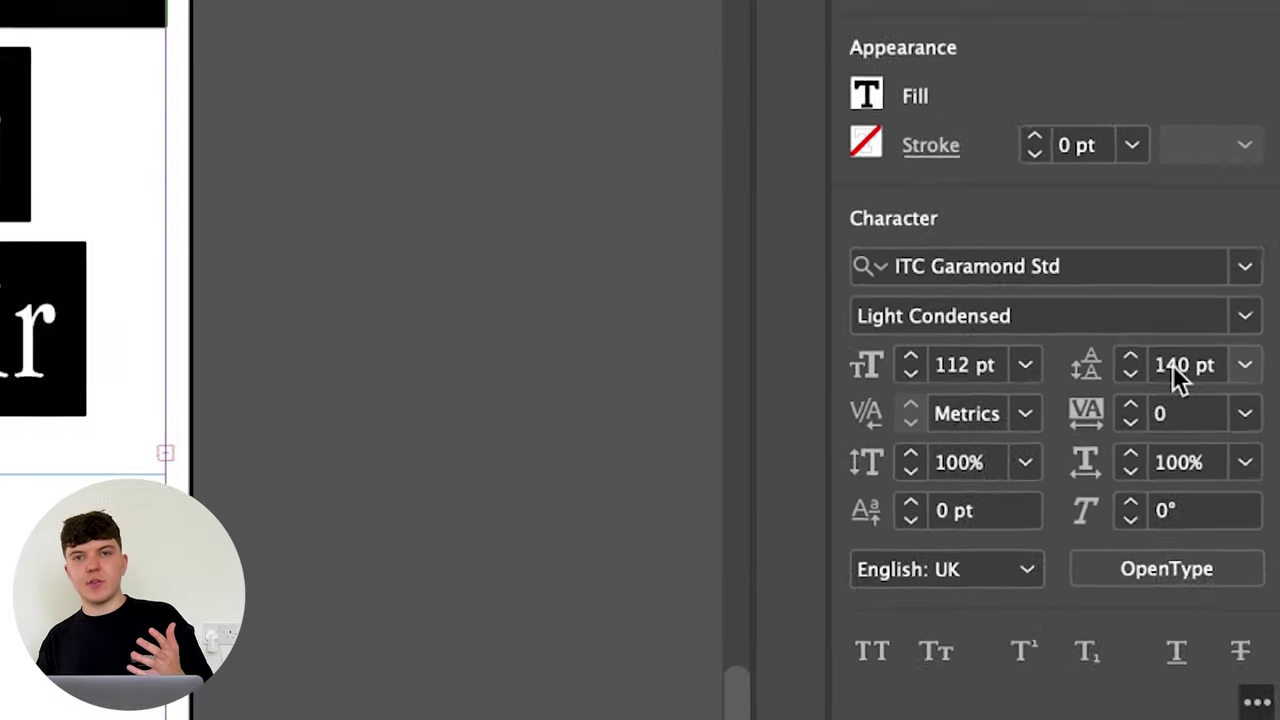
double_click(1172, 364)
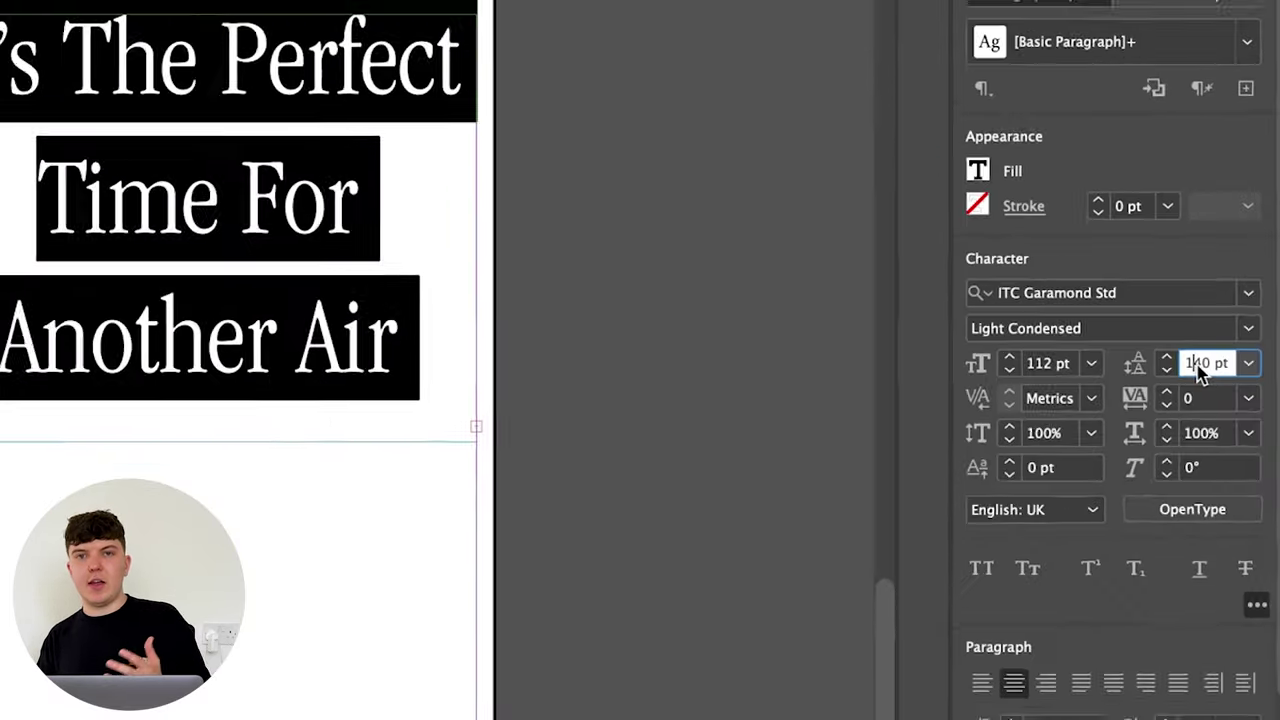
type("85")
key("Return")
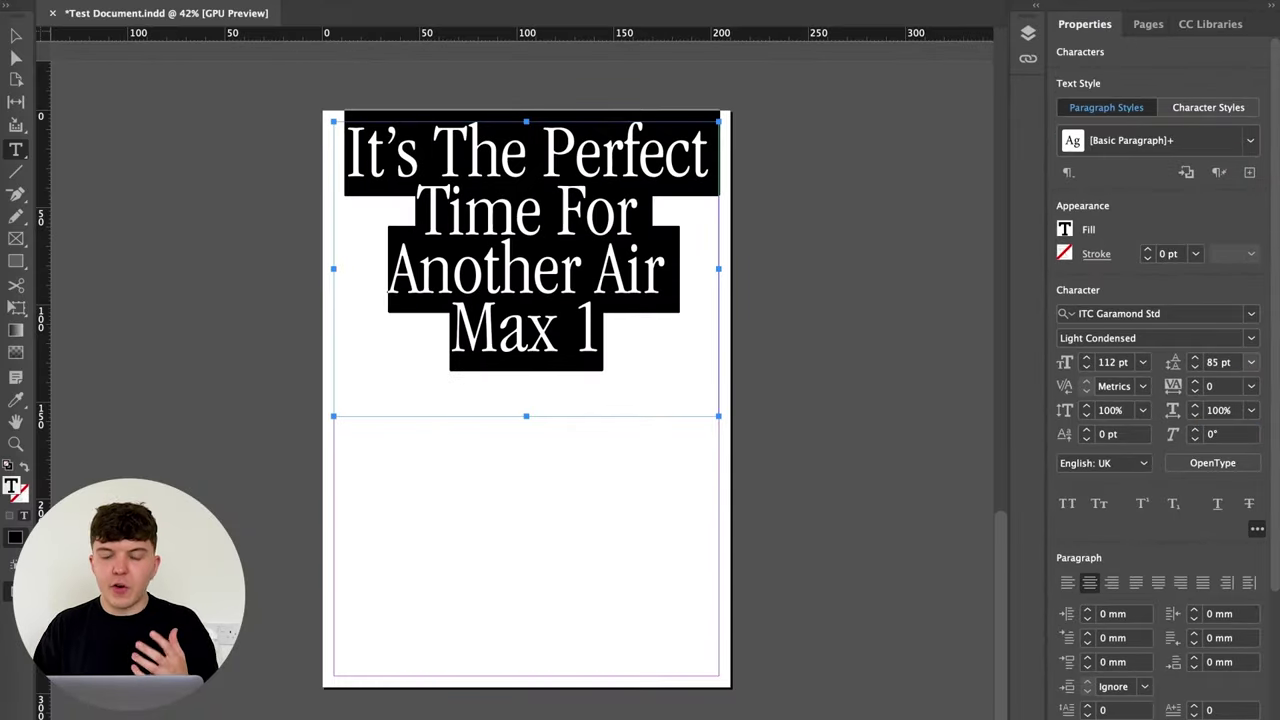
Step: Tighten the headline tracking to -40
double_click(1222, 388)
type("-25")
key("Return")
left_click(1193, 394)
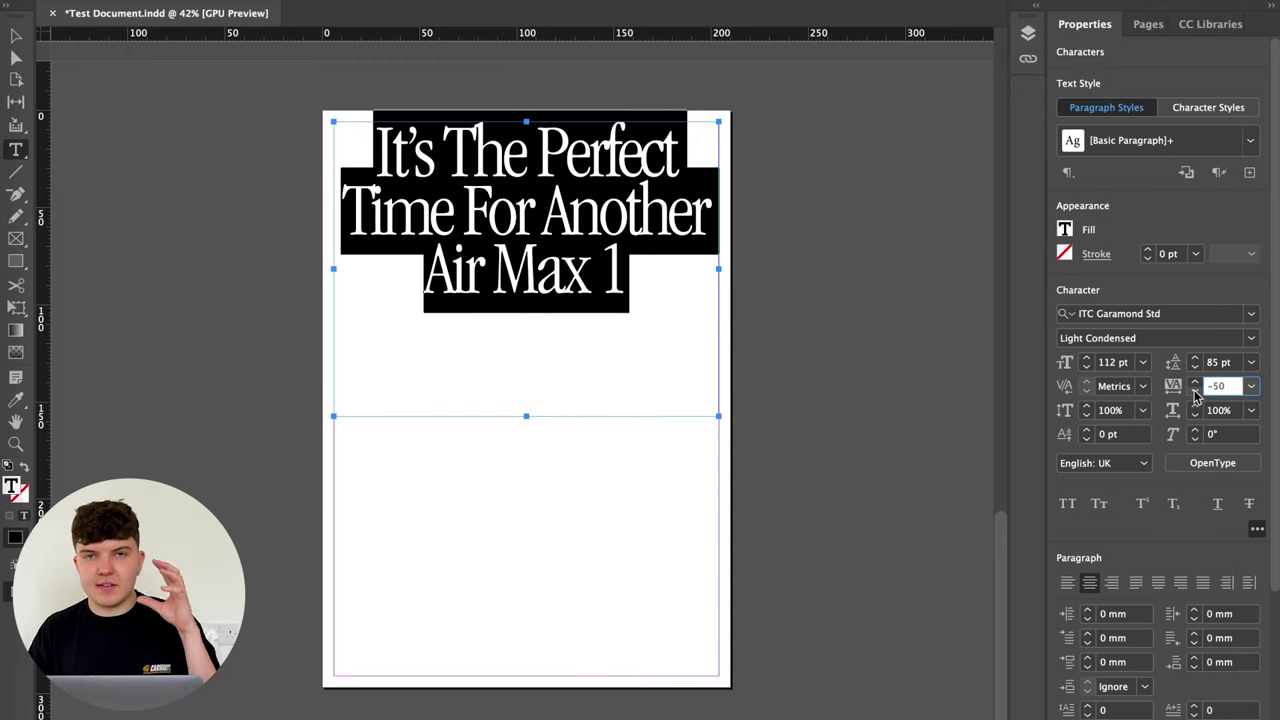
left_click(1193, 394)
left_click(1193, 394)
scroll(541, 250, "down", 1)
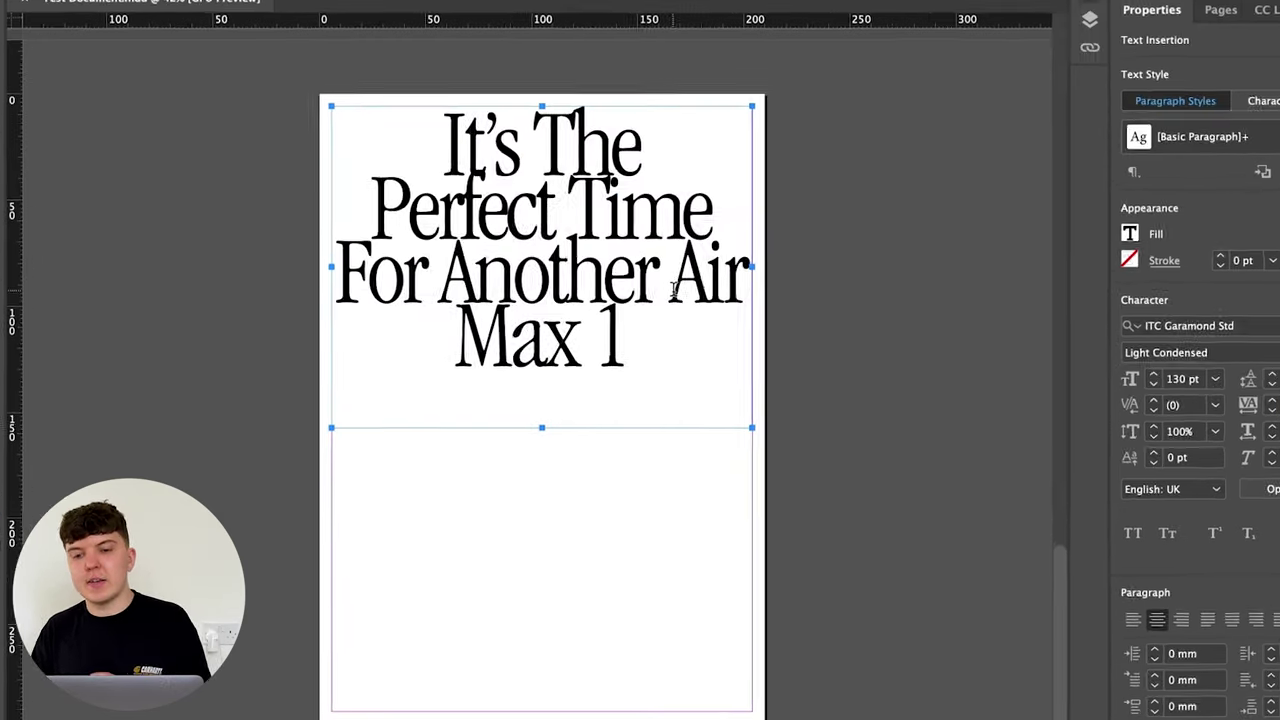
Step: Fine-tune the headline's leading and tracking with shortcuts, then fit the frame to the text
key("ctrl+a")
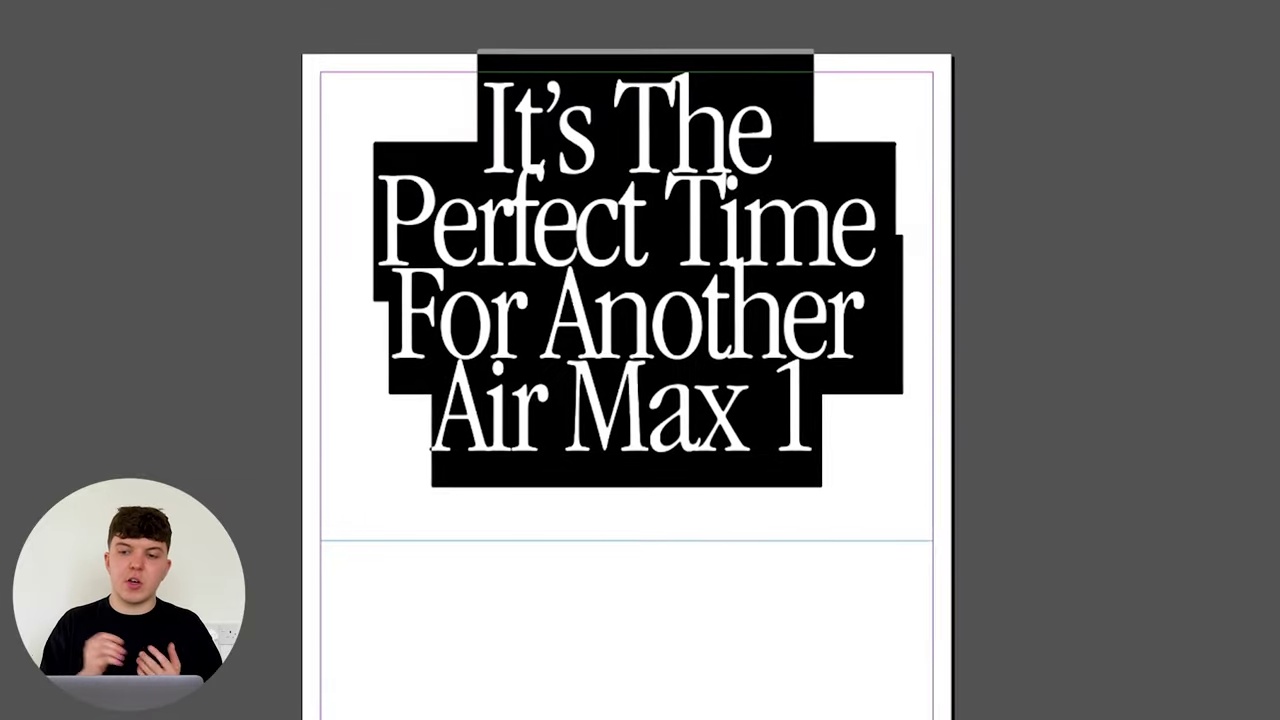
key("alt+Up")
key("alt+Up")
key("alt+Up")
key("alt+Up")
key("alt+Up")
key("alt+Up")
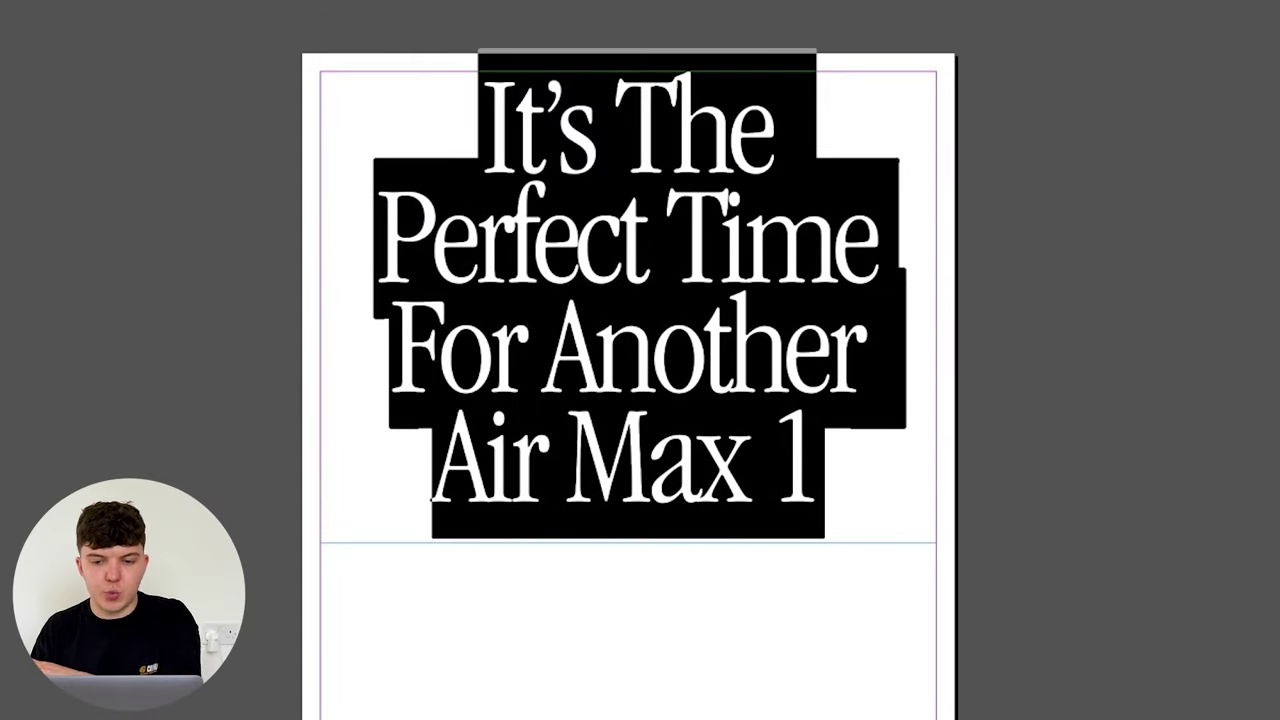
key("Escape")
double_click(651, 409)
key("ctrl+a")
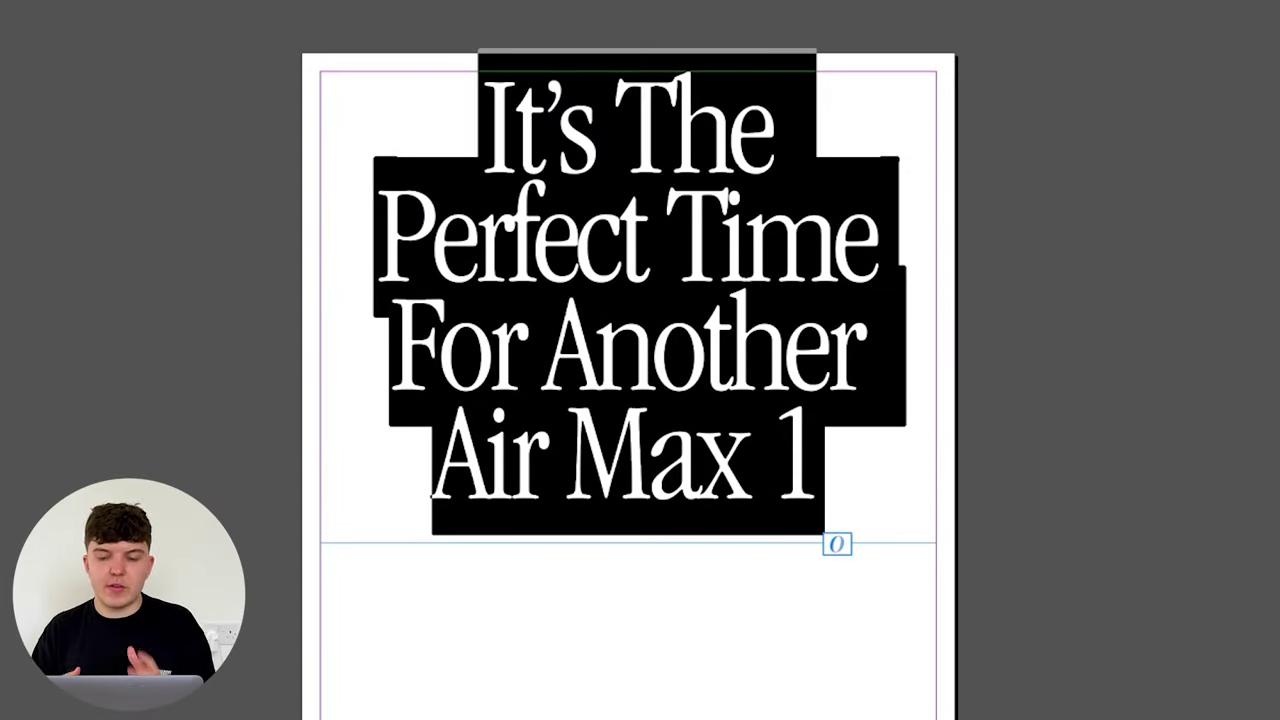
key("alt+Left")
key("alt+Left")
key("alt+Left")
key("alt+Left")
key("alt+Left")
key("alt+Left")
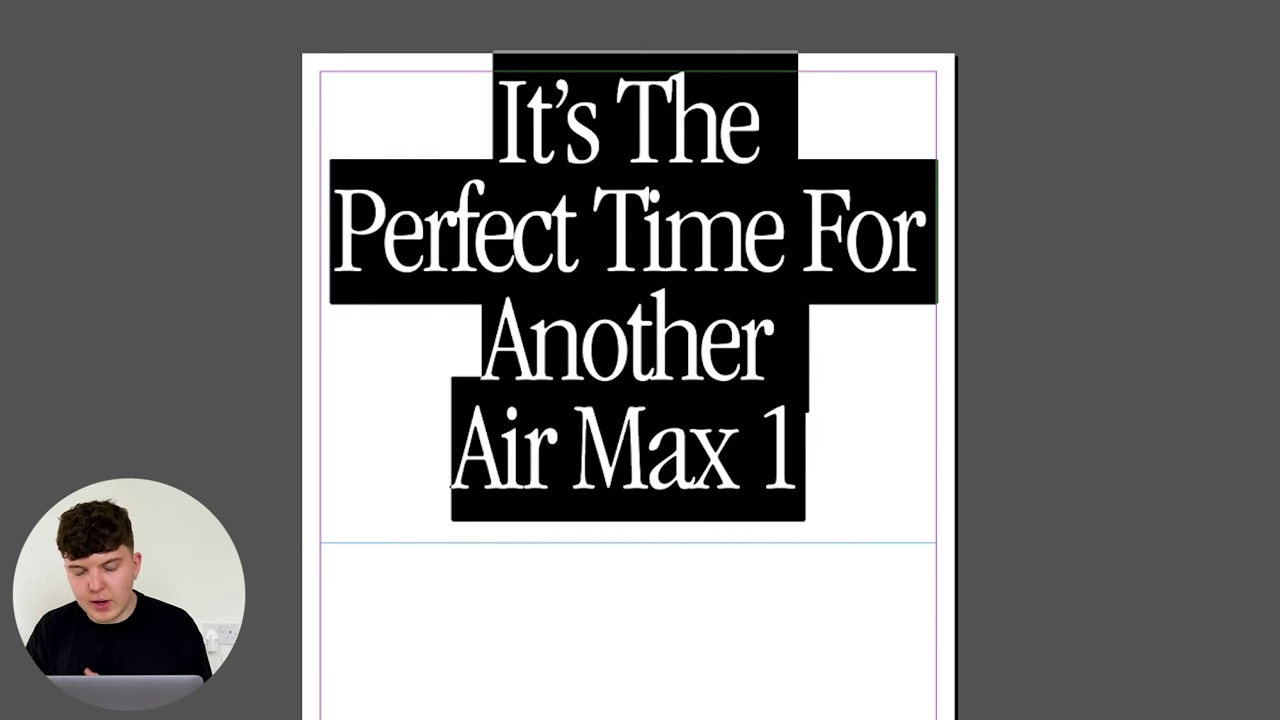
left_click(960, 430)
key("ctrl+z")
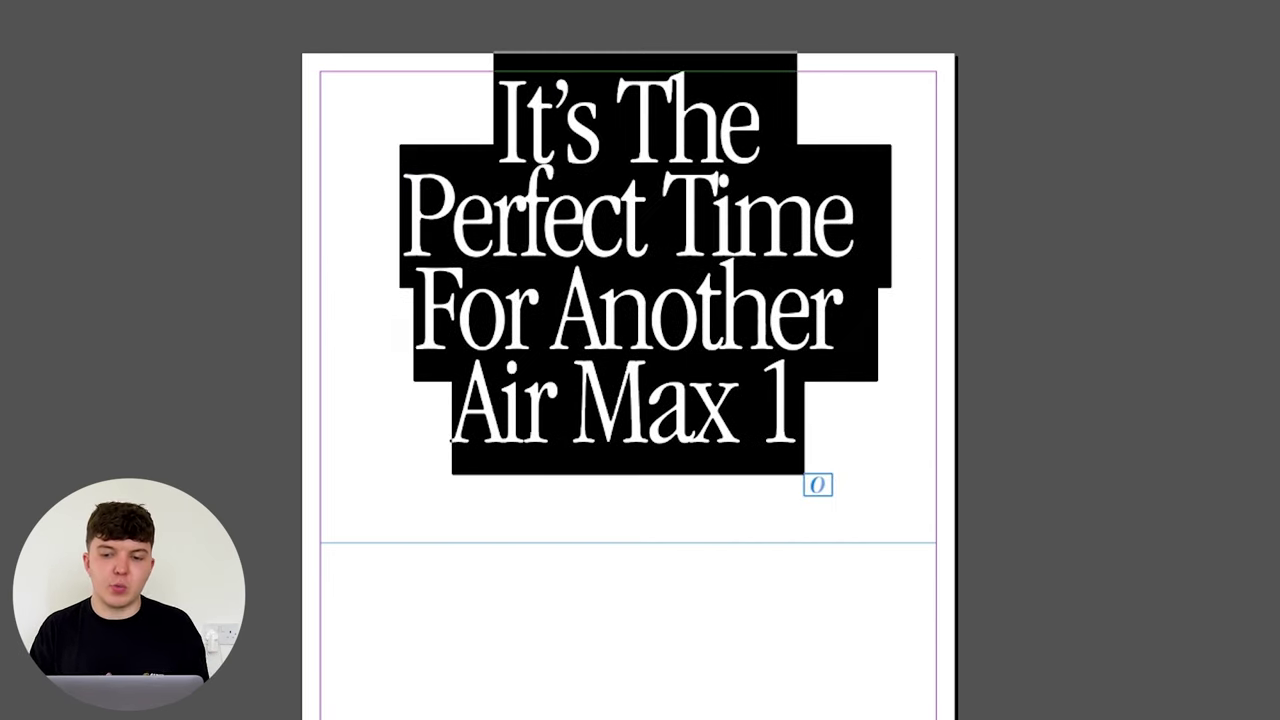
key("ctrl+z")
key("Escape")
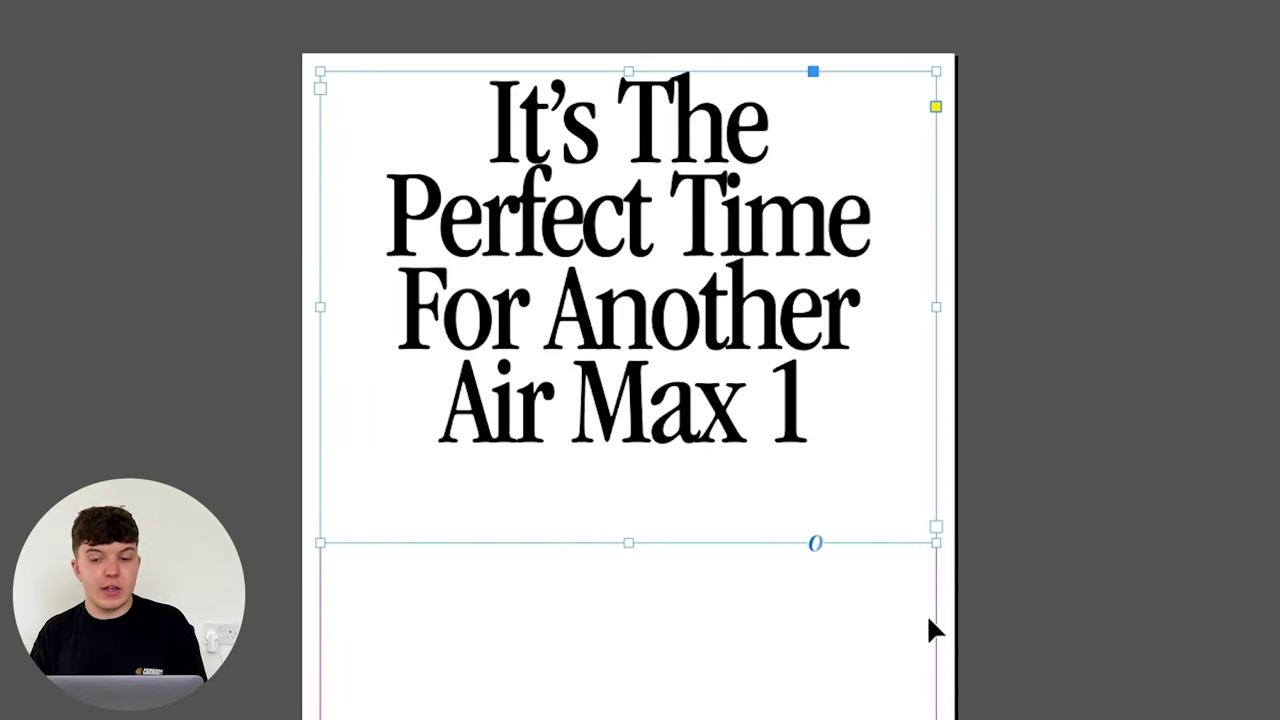
key("ctrl+alt+c")
key("super+a")
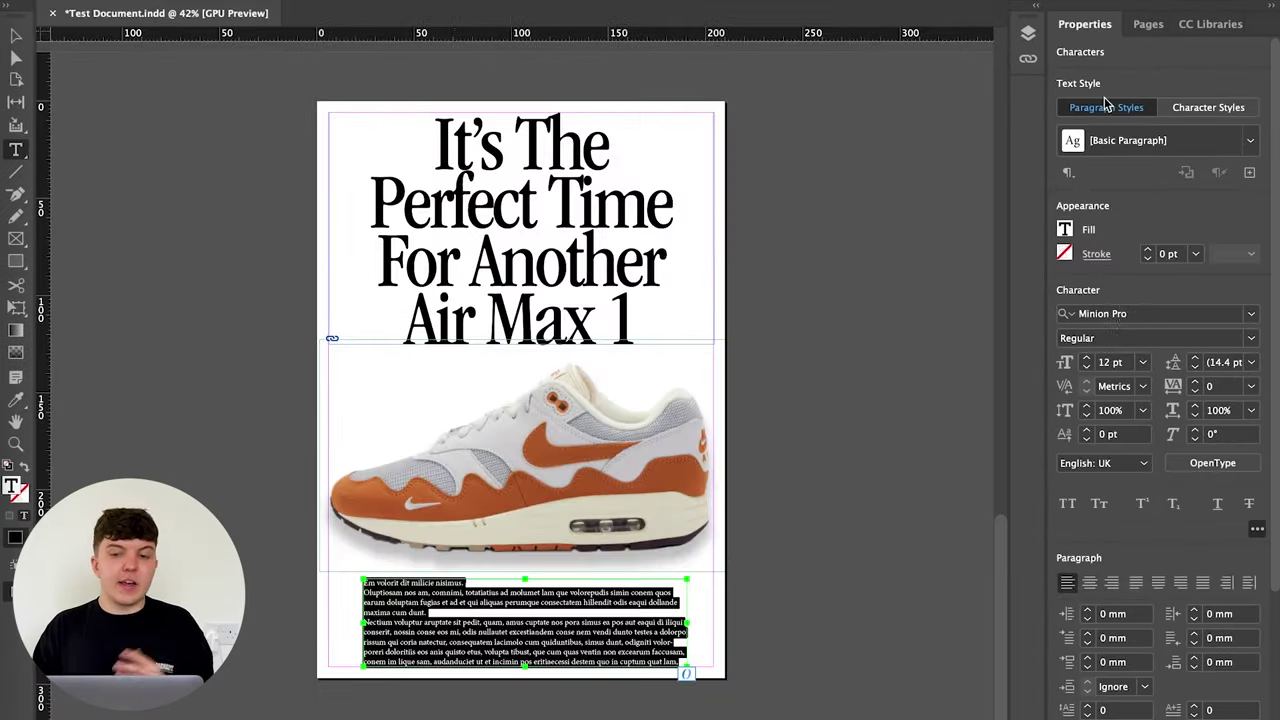
Step: Give the body copy a new typeface, shorten its frame to fit, and switch to Preview mode
left_click(1130, 313)
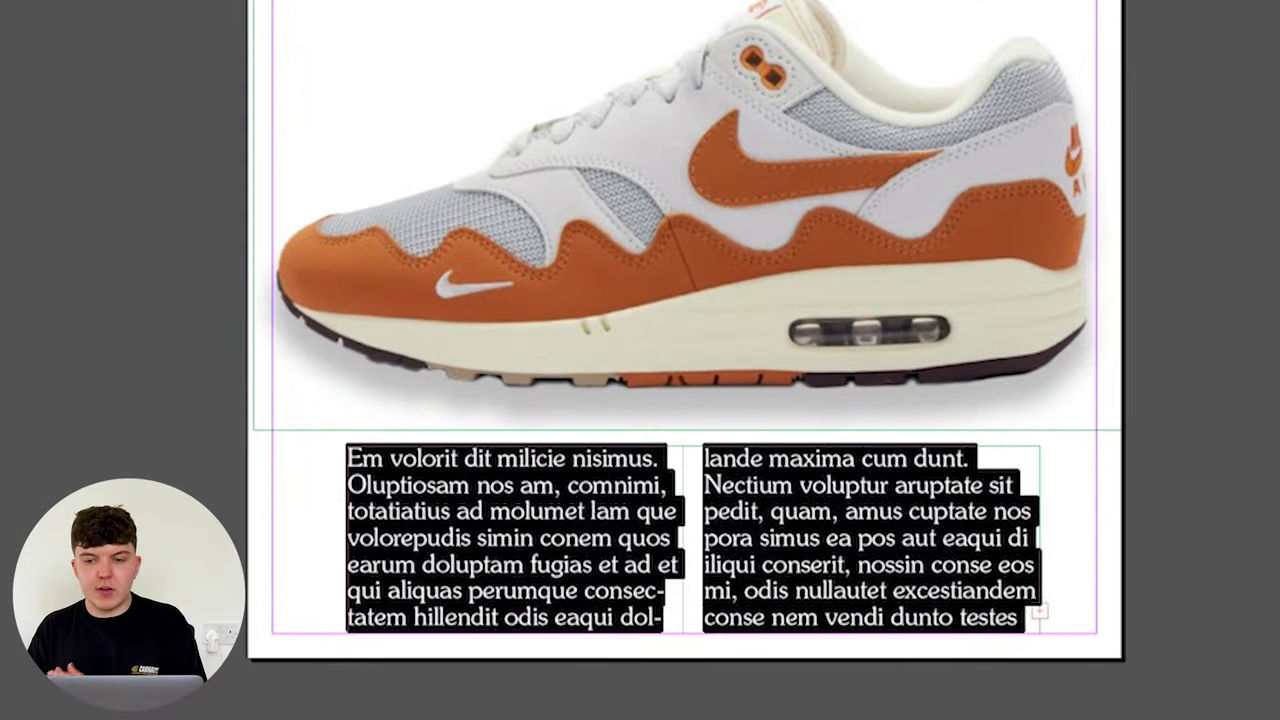
left_click(685, 630)
left_click_drag(694, 615, 694, 591)
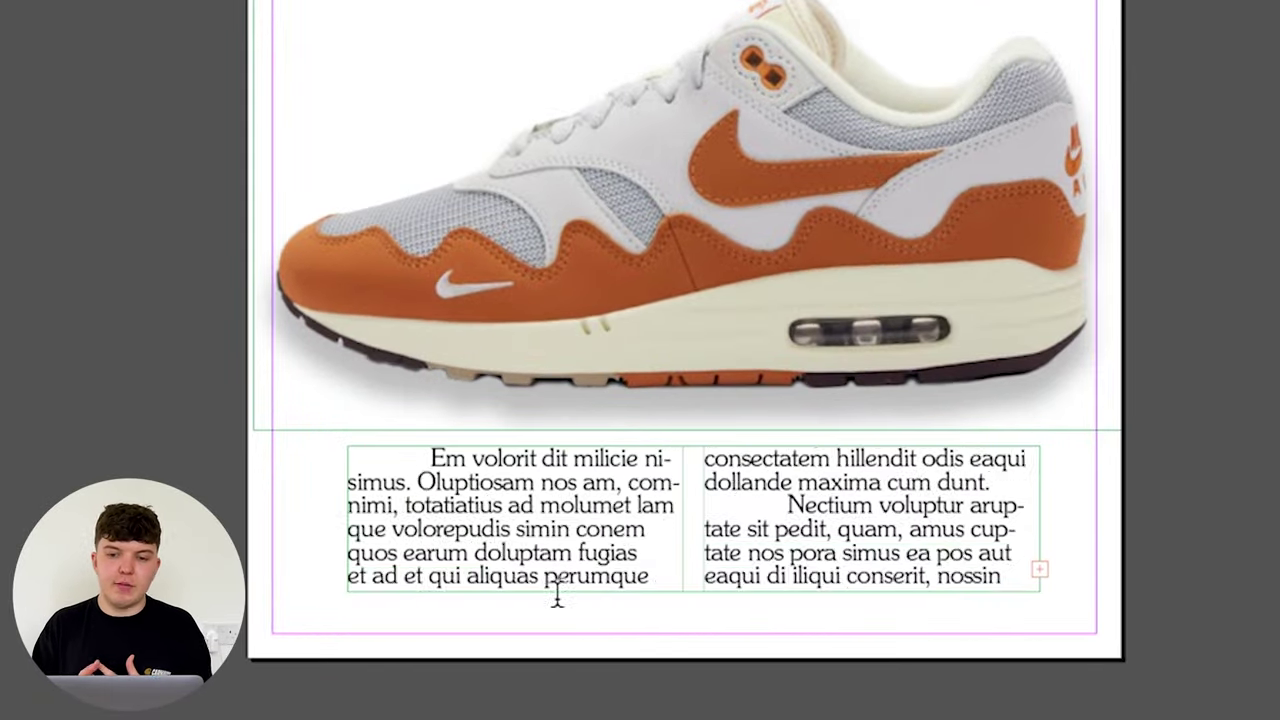
key("ctrl+a")
key("Escape")
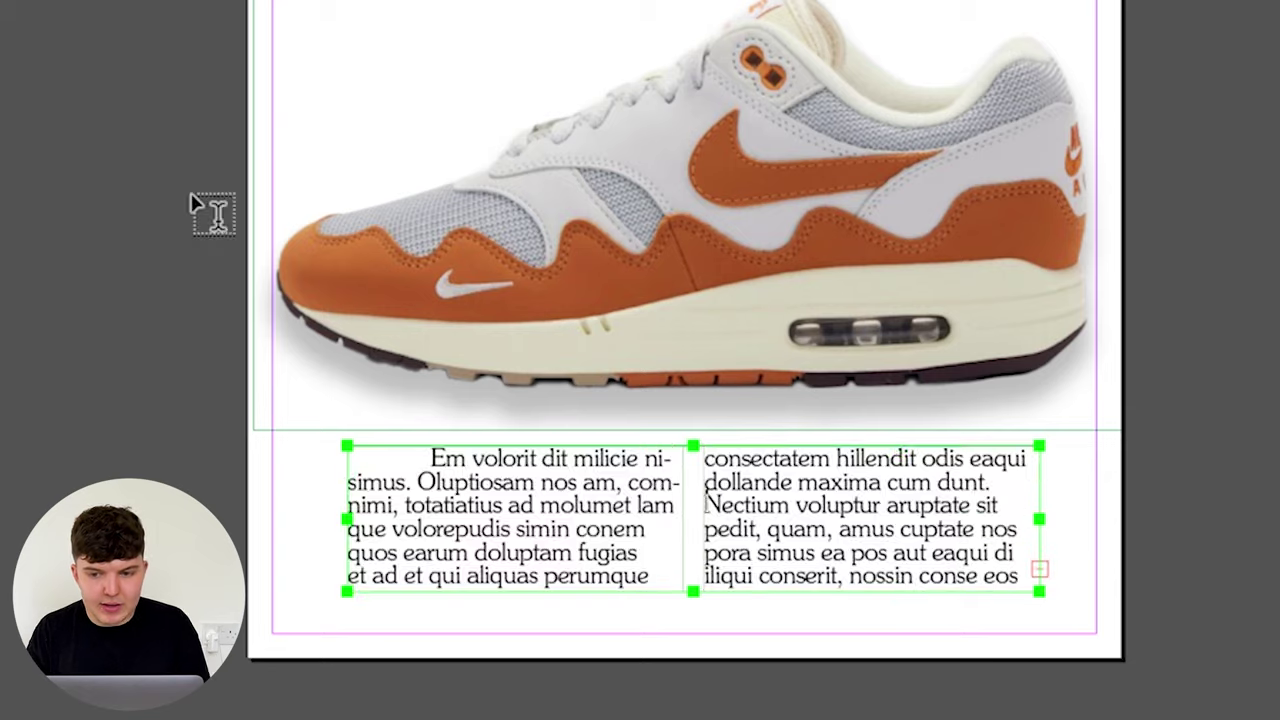
key("w")
left_click(903, 594)
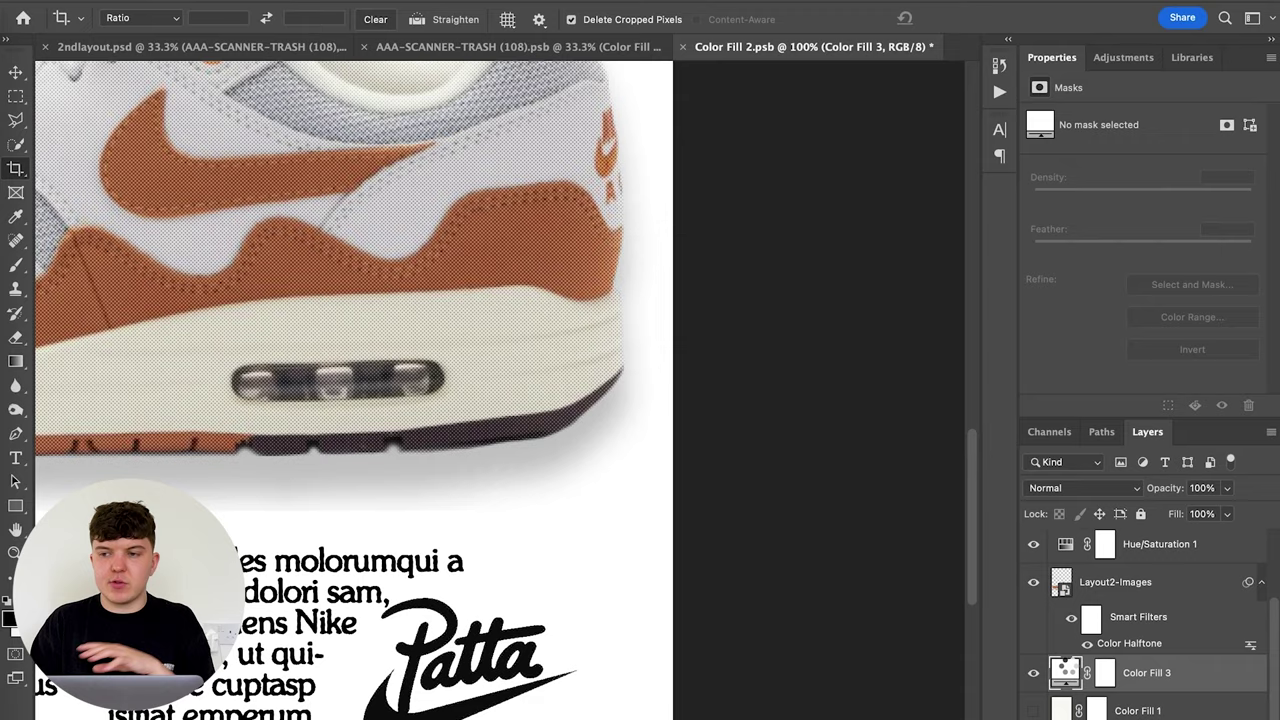
Step: Change the Color Fill 3 background colour to a pale cream
double_click(1065, 672)
left_click_drag(1052, 503, 1052, 469)
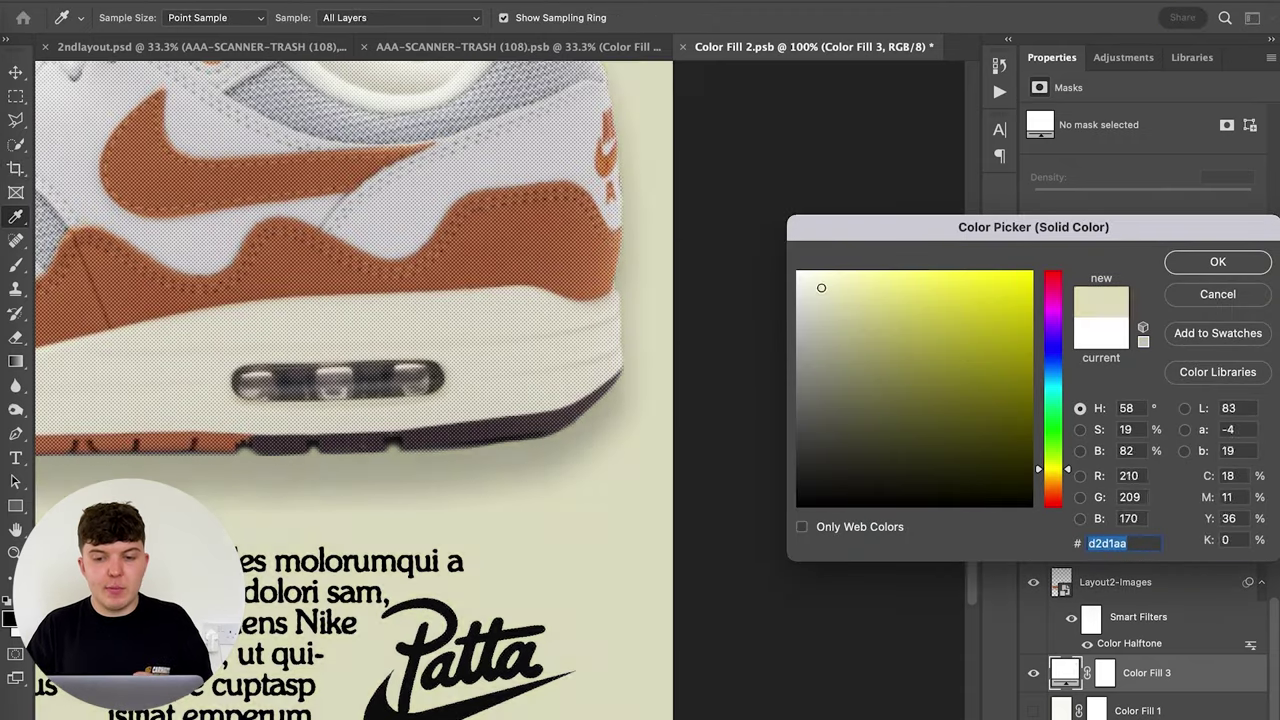
mouse_move(821, 288)
left_mouse_down()
mouse_move(813, 280)
mouse_move(828, 312)
mouse_move(811, 289)
left_mouse_up()
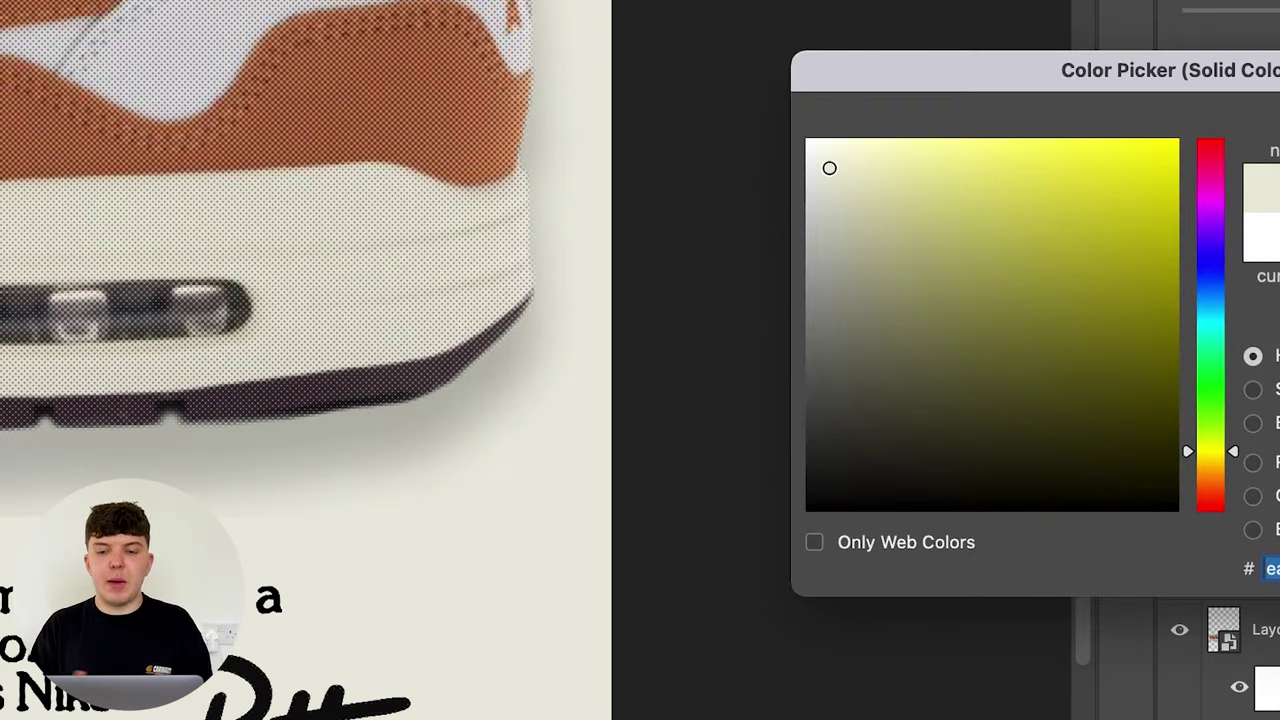